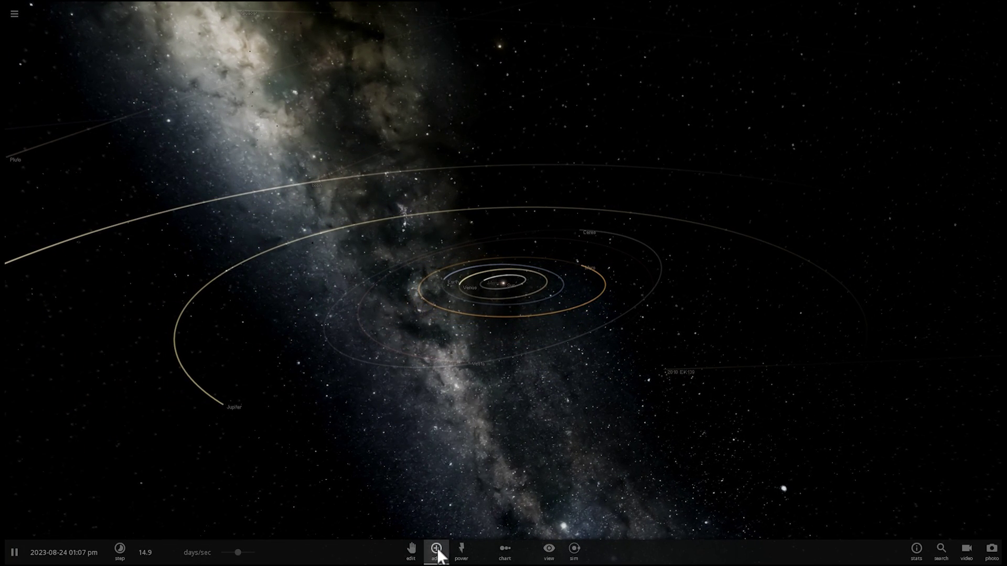
Add the star UY Scuti to the running solar system in orbit mode, placing it just outside Jupiter's orbit
{"action": "left_click", "coordinate": [436, 550]}
{"action": "left_click", "coordinate": [176, 469]}
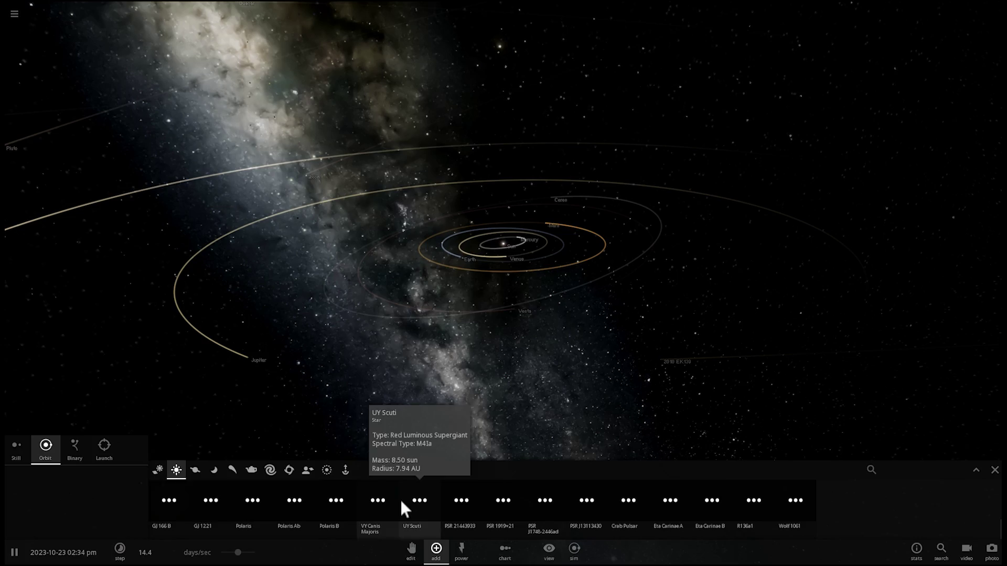
{"action": "left_click", "coordinate": [408, 501]}
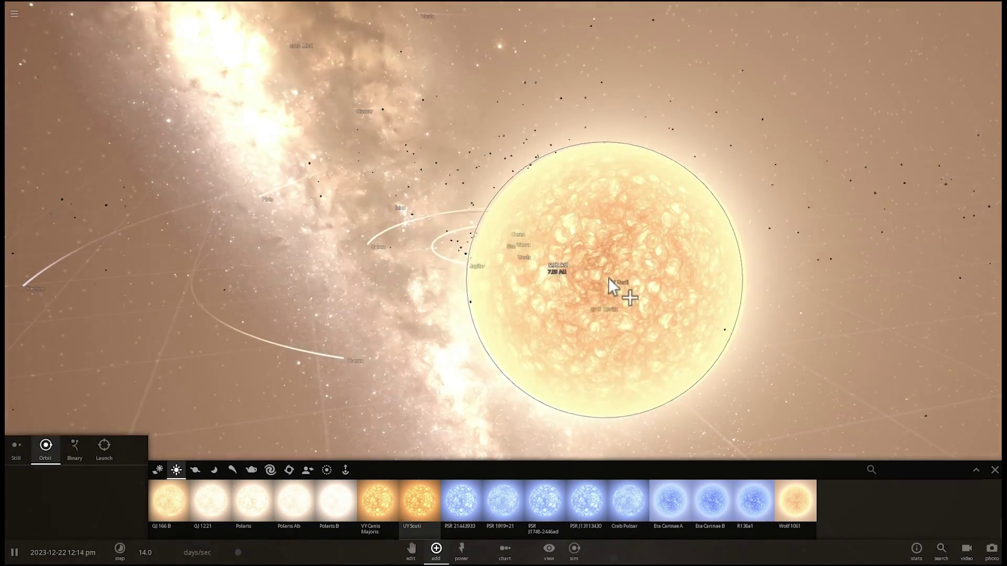
{"action": "scroll", "coordinate": [609, 278], "scroll_direction": "up", "scroll_amount": 3}
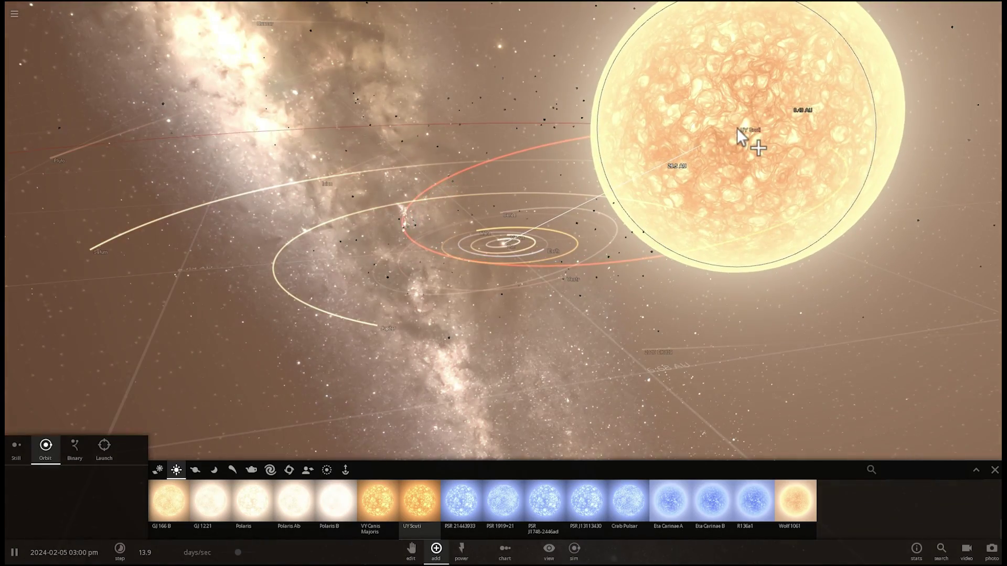
{"action": "left_click", "coordinate": [747, 136]}
{"action": "key", "text": "Escape"}
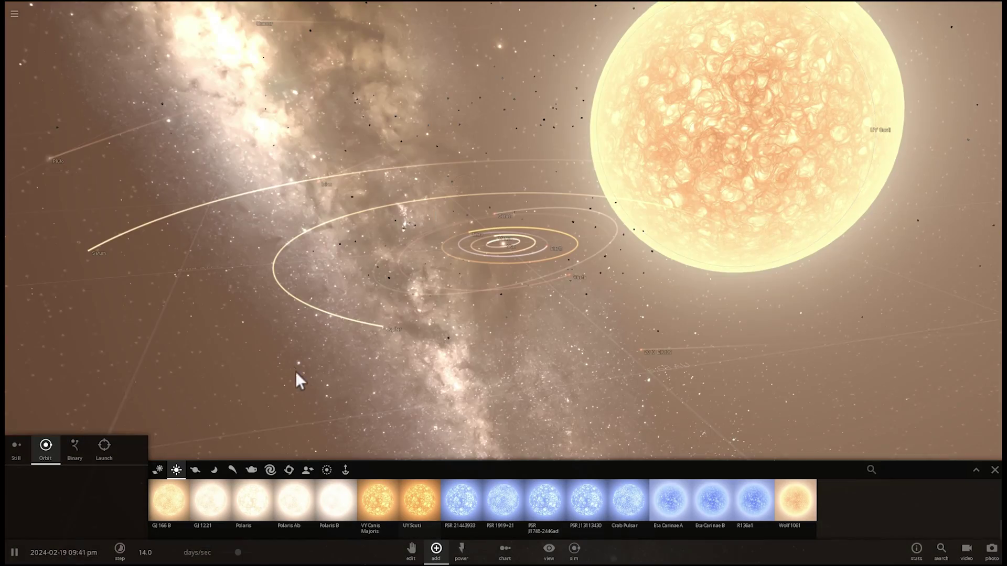
Examine UY Scuti beside the solar system from several angles and distances, comparing its size with the planets' orbits
{"action": "left_click_drag", "start_coordinate": [425, 380], "coordinate": [508, 380]}
{"action": "scroll", "coordinate": [472, 356], "scroll_direction": "down", "scroll_amount": 3}
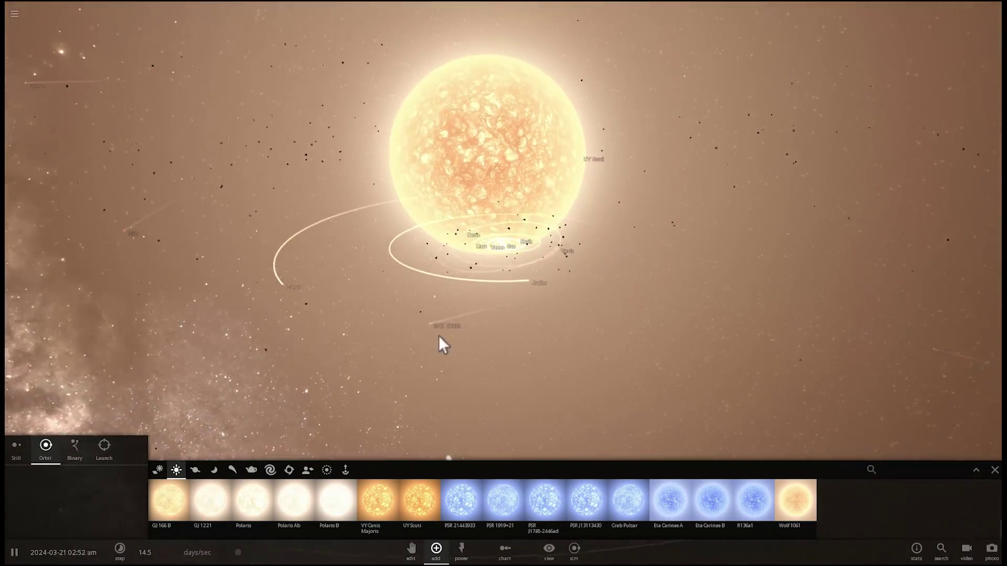
{"action": "left_click_drag", "start_coordinate": [439, 335], "coordinate": [479, 344]}
{"action": "right_click_drag", "start_coordinate": [479, 344], "coordinate": [506, 328]}
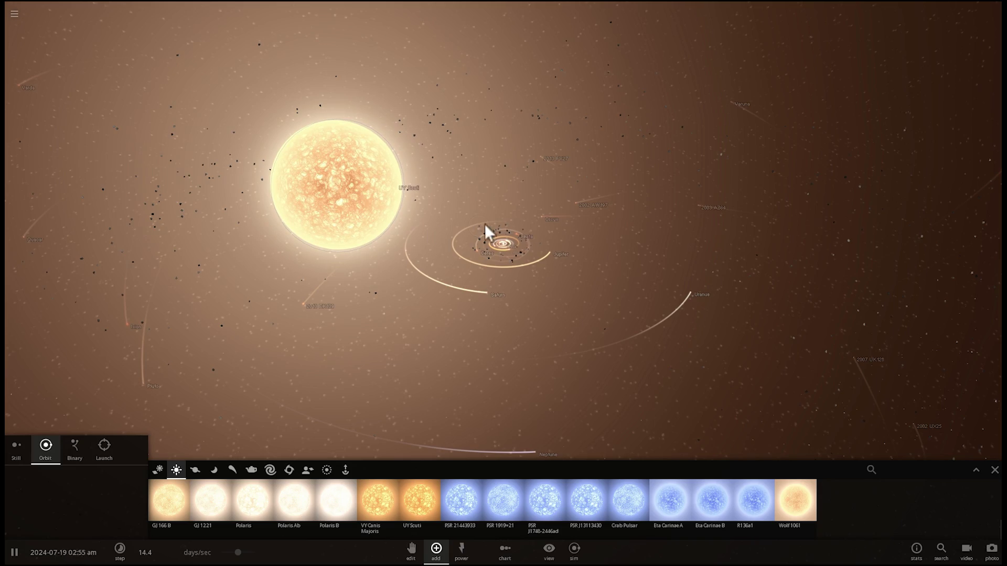
{"action": "right_click_drag", "start_coordinate": [508, 197], "coordinate": [399, 204]}
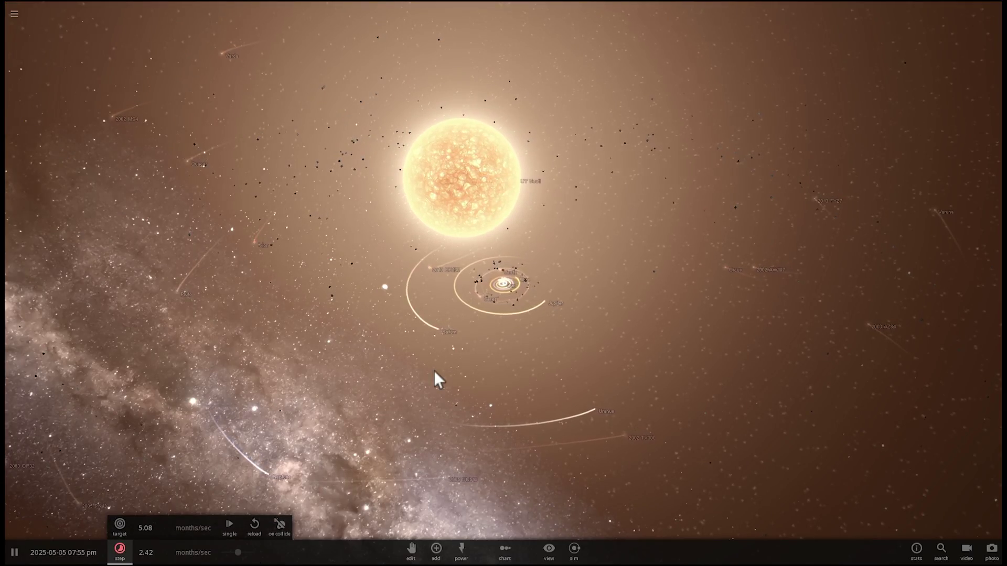
{"action": "scroll", "coordinate": [433, 370], "scroll_direction": "up", "scroll_amount": 3}
{"action": "left_click_drag", "start_coordinate": [514, 362], "coordinate": [467, 355]}
{"action": "scroll", "coordinate": [467, 355], "scroll_direction": "up", "scroll_amount": 2}
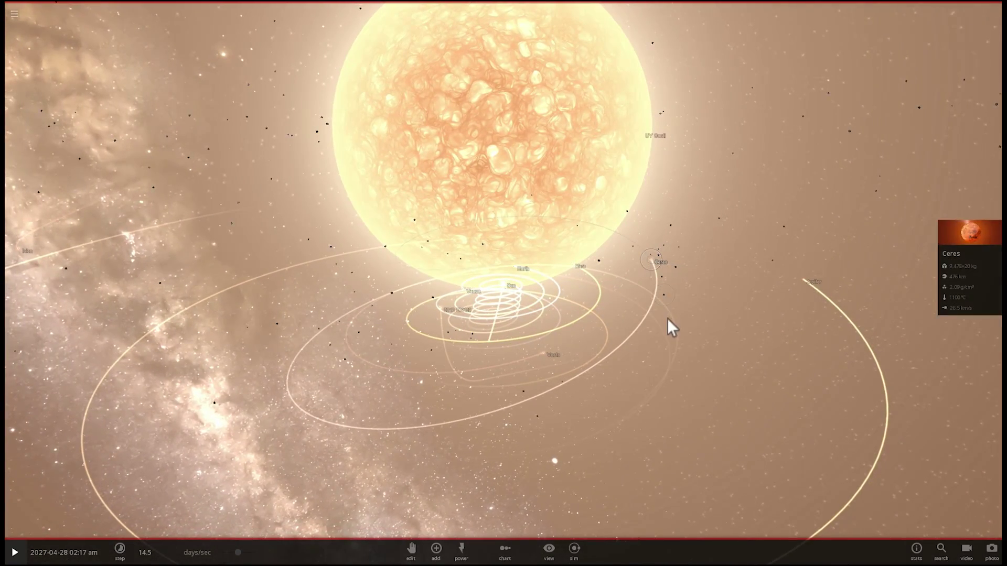
Resume the simulation, select Earth among the inner planets and bring it into close-up
{"action": "left_click_drag", "start_coordinate": [666, 320], "coordinate": [626, 370]}
{"action": "key", "text": "space"}
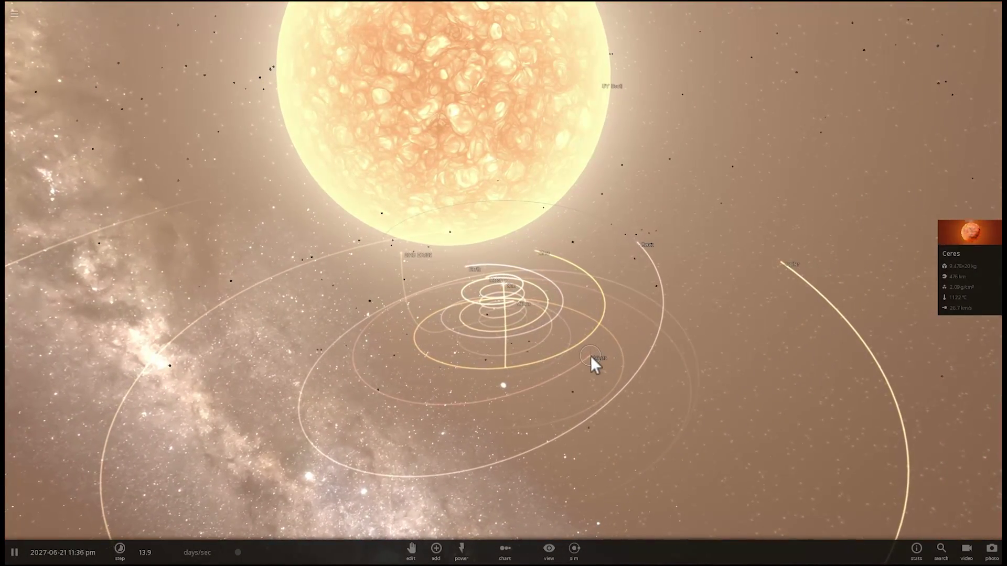
{"action": "left_click", "coordinate": [590, 355]}
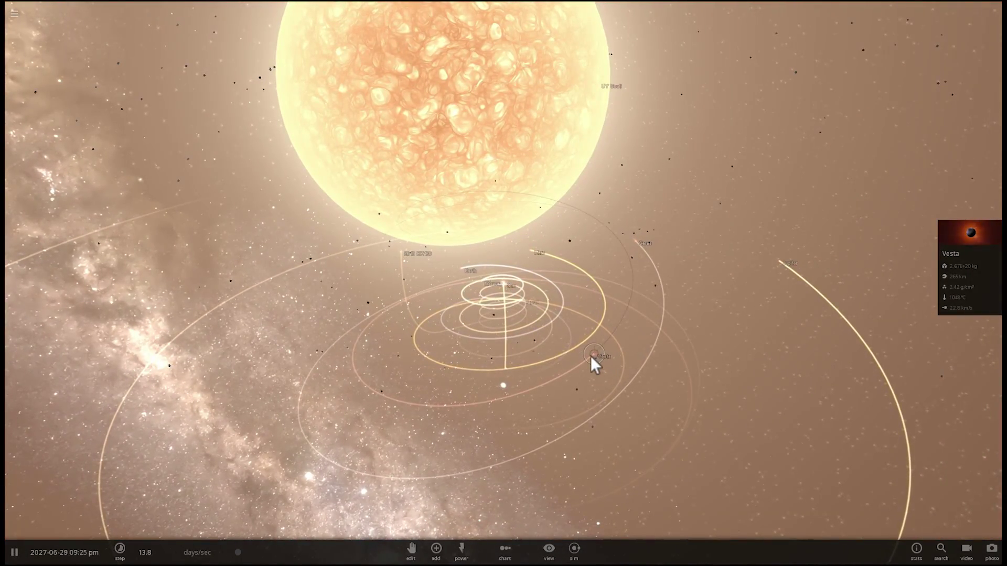
{"action": "left_click", "coordinate": [721, 333]}
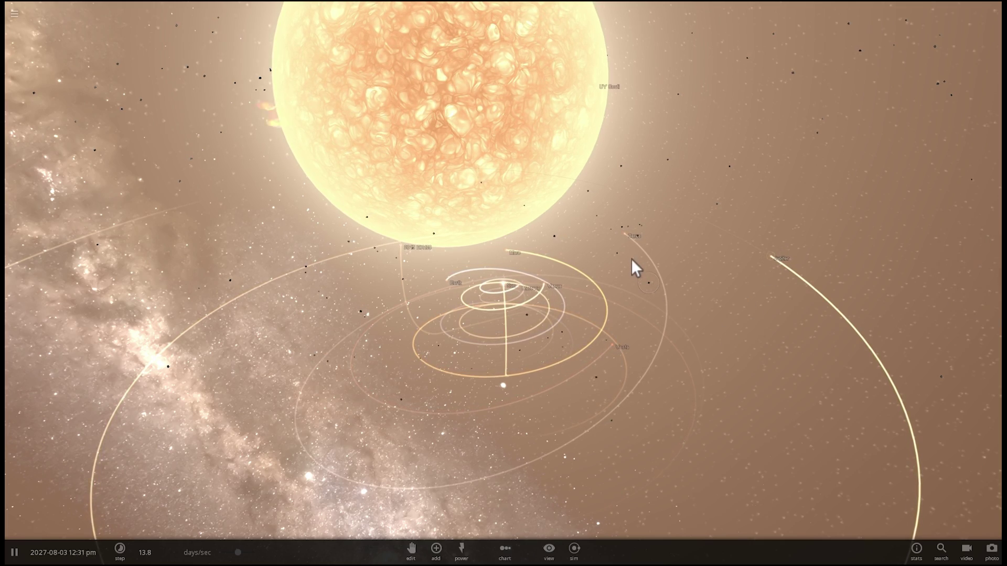
{"action": "left_click", "coordinate": [446, 294]}
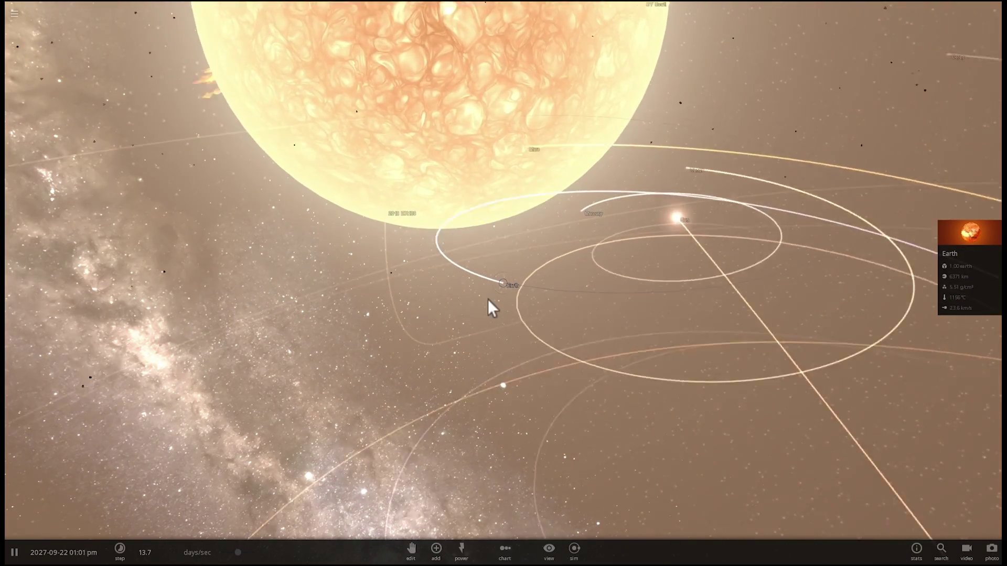
{"action": "double_click", "coordinate": [506, 304]}
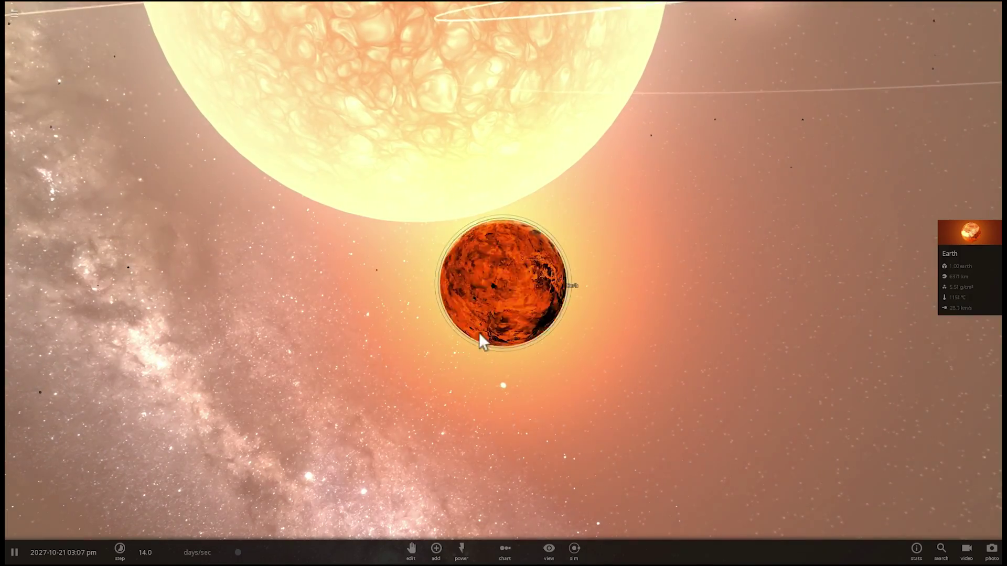
Slow the simulation to about 4 hours per second and open Earth's climate properties
{"action": "left_click_drag", "start_coordinate": [237, 553], "coordinate": [212, 558]}
{"action": "scroll", "coordinate": [431, 376], "scroll_direction": "up", "scroll_amount": 3}
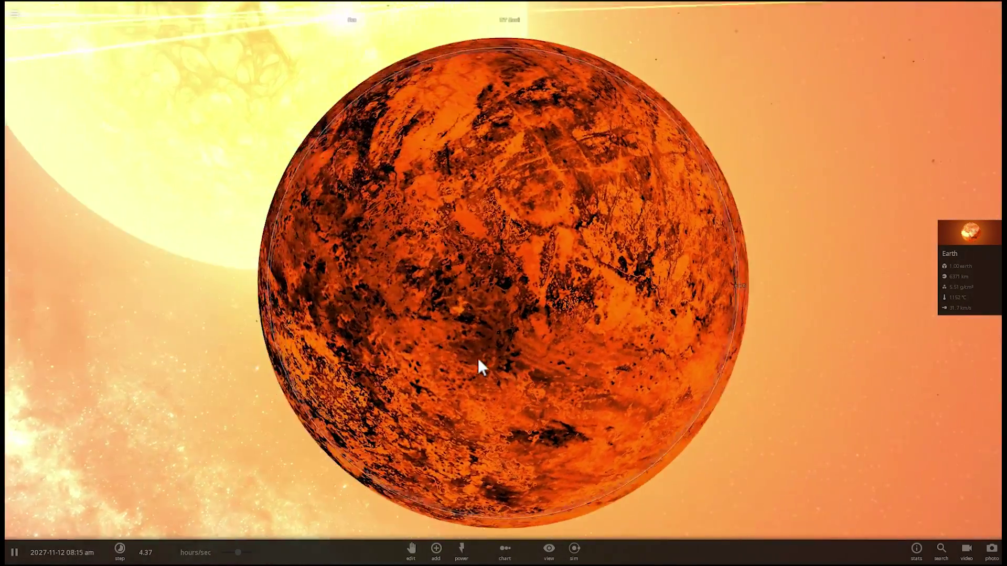
{"action": "scroll", "coordinate": [479, 364], "scroll_direction": "down", "scroll_amount": 3}
{"action": "left_click", "coordinate": [951, 247]}
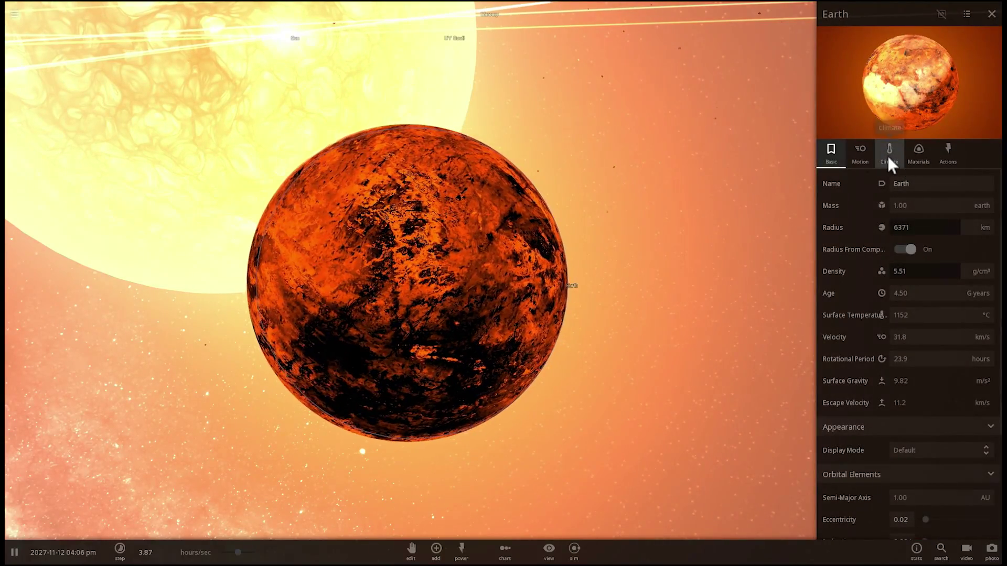
{"action": "left_click", "coordinate": [888, 155]}
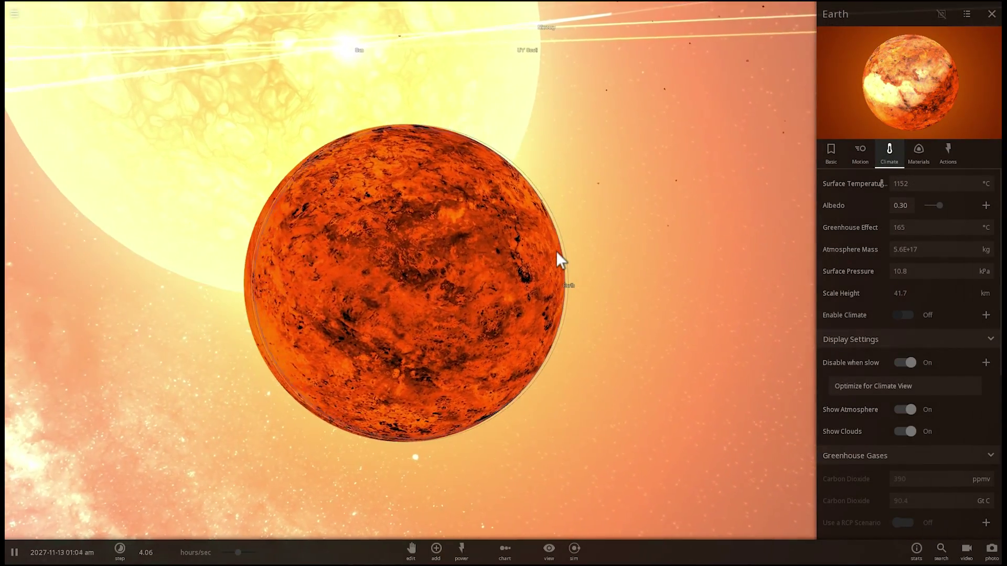
Open UY Scuti's basic properties and centre the view on the star
{"action": "scroll", "coordinate": [555, 249], "scroll_direction": "down", "scroll_amount": 5}
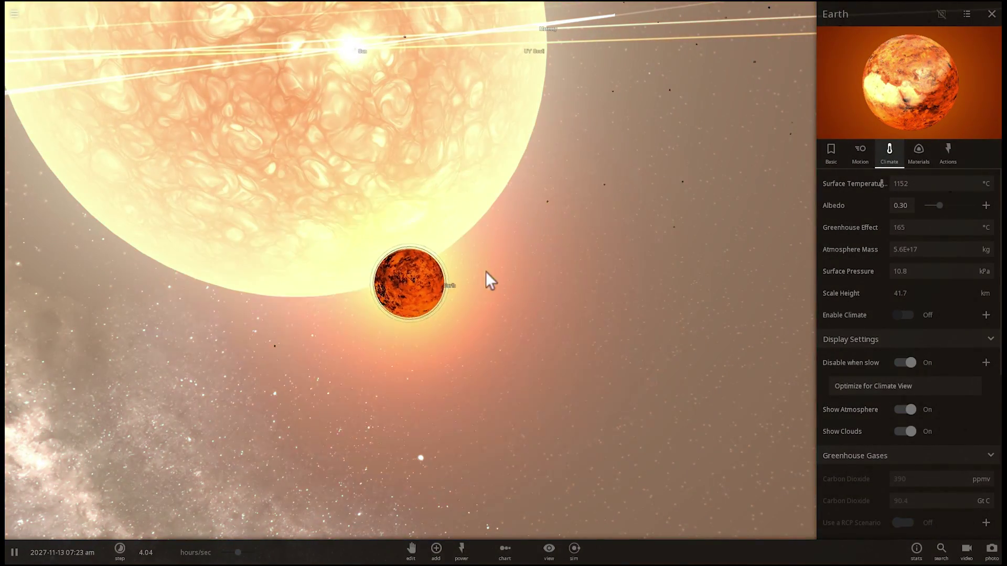
{"action": "scroll", "coordinate": [485, 271], "scroll_direction": "down", "scroll_amount": 3}
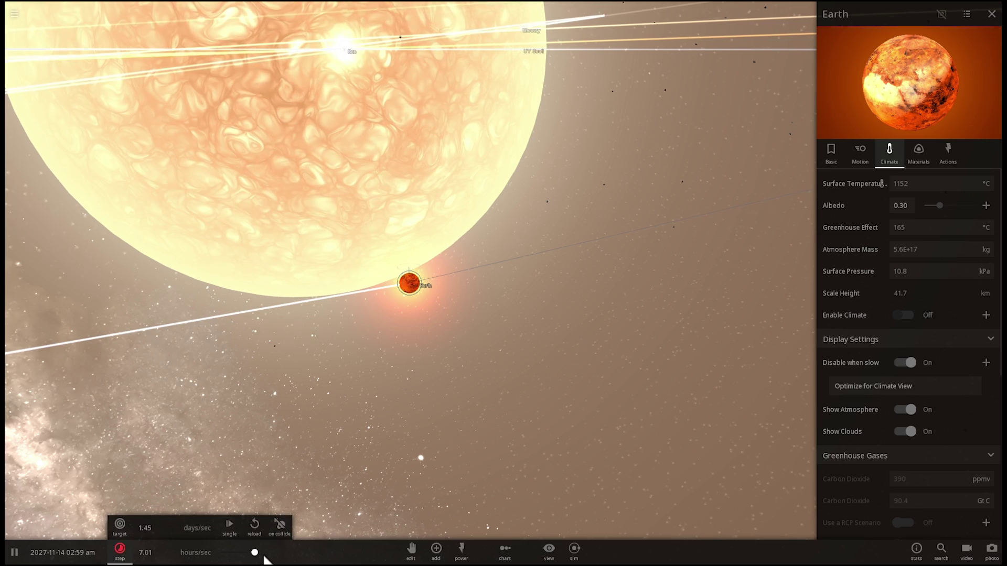
{"action": "left_click_drag", "start_coordinate": [499, 350], "coordinate": [346, 194]}
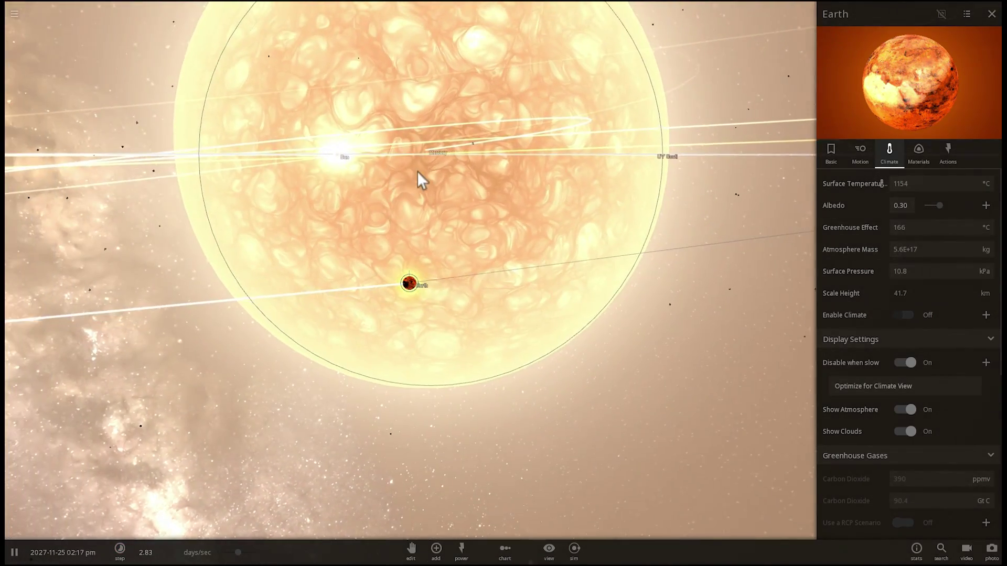
{"action": "left_click", "coordinate": [465, 61]}
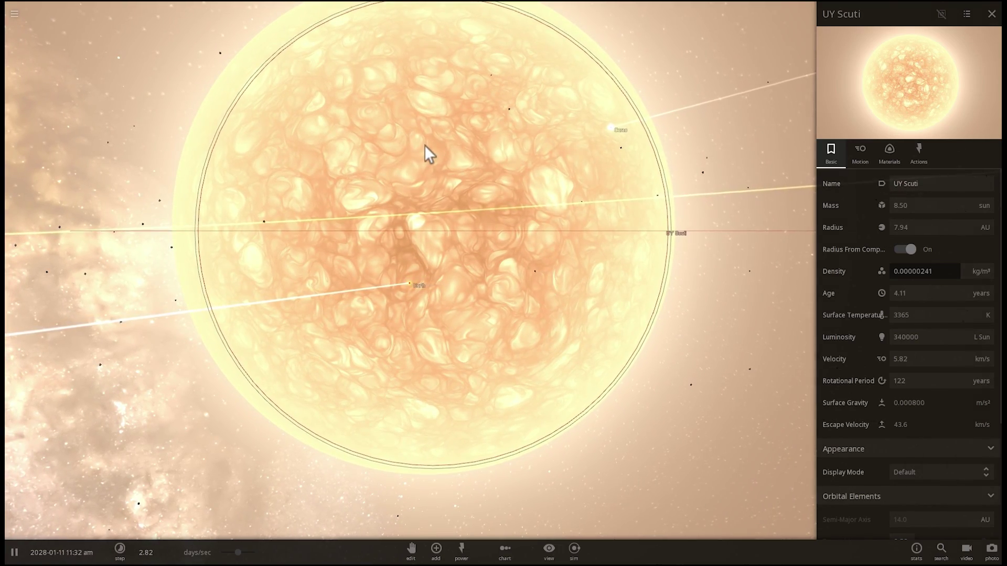
{"action": "scroll", "coordinate": [422, 148], "scroll_direction": "down", "scroll_amount": 5}
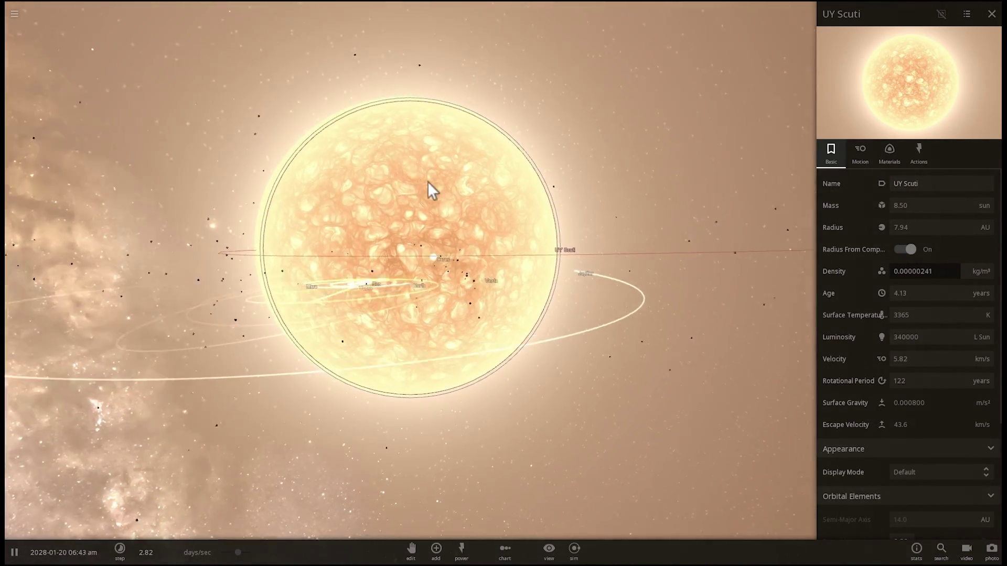
{"action": "double_click", "coordinate": [382, 181]}
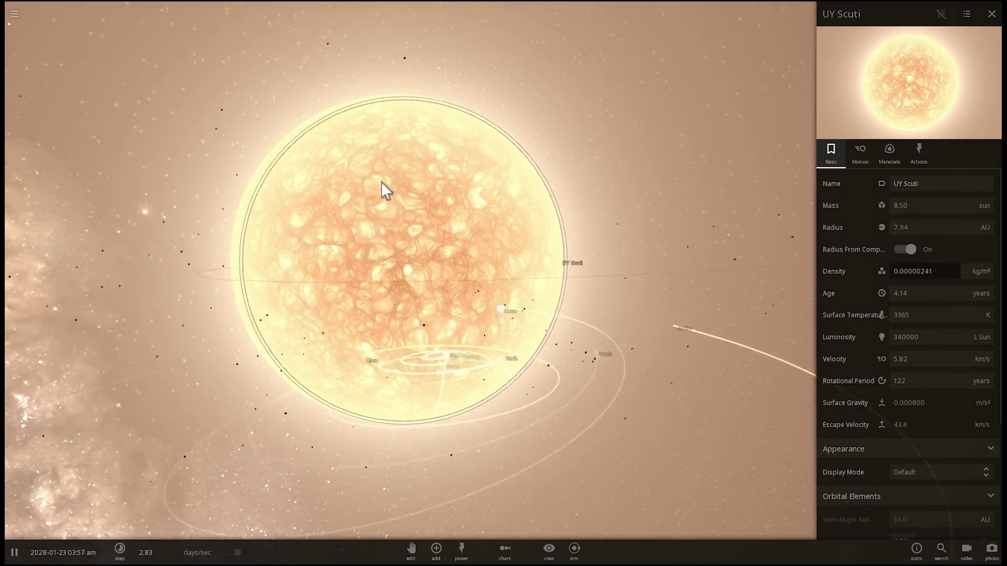
{"action": "left_click_drag", "start_coordinate": [382, 182], "coordinate": [435, 208]}
{"action": "scroll", "coordinate": [429, 218], "scroll_direction": "up", "scroll_amount": 5}
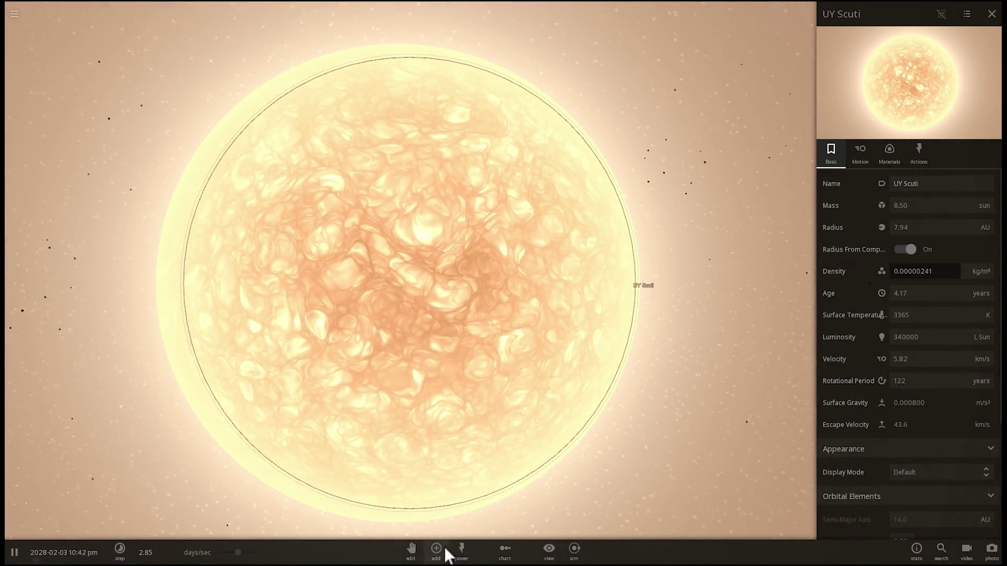
Add a Sun orbiting UY Scuti at about 7.9 AU and compare the sizes of the two stars
{"action": "left_click", "coordinate": [436, 548]}
{"action": "left_click", "coordinate": [177, 470]}
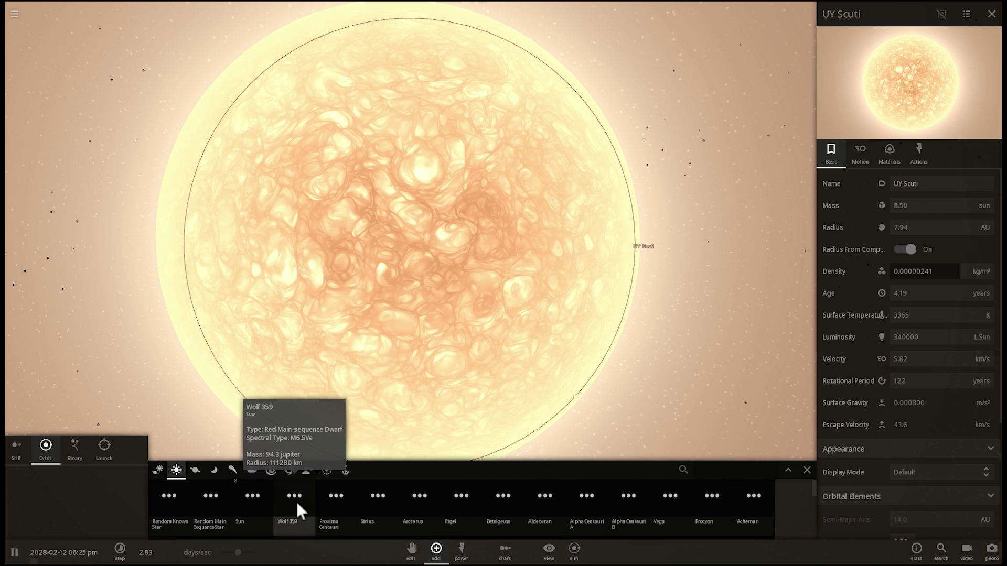
{"action": "left_click", "coordinate": [254, 498]}
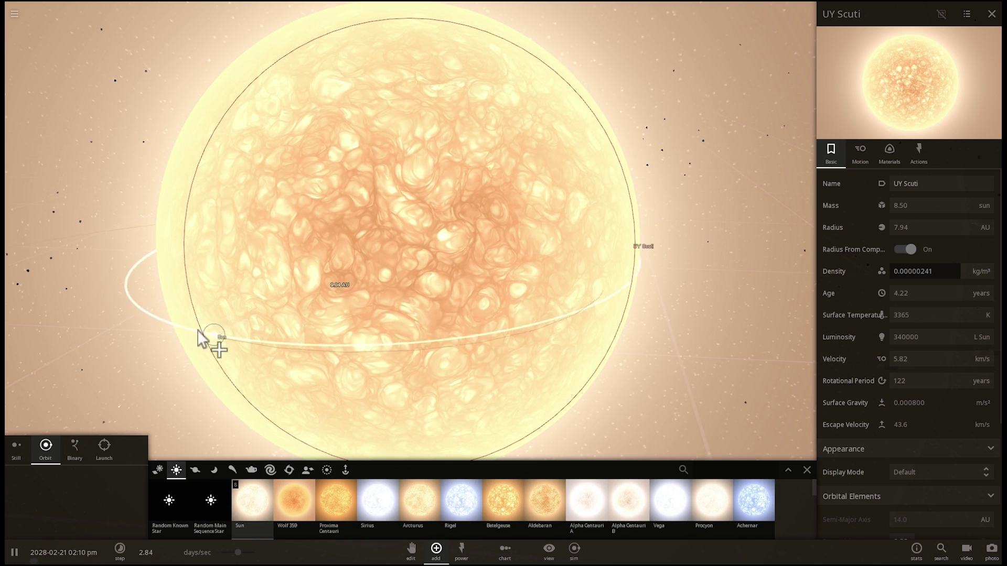
{"action": "left_click", "coordinate": [156, 310]}
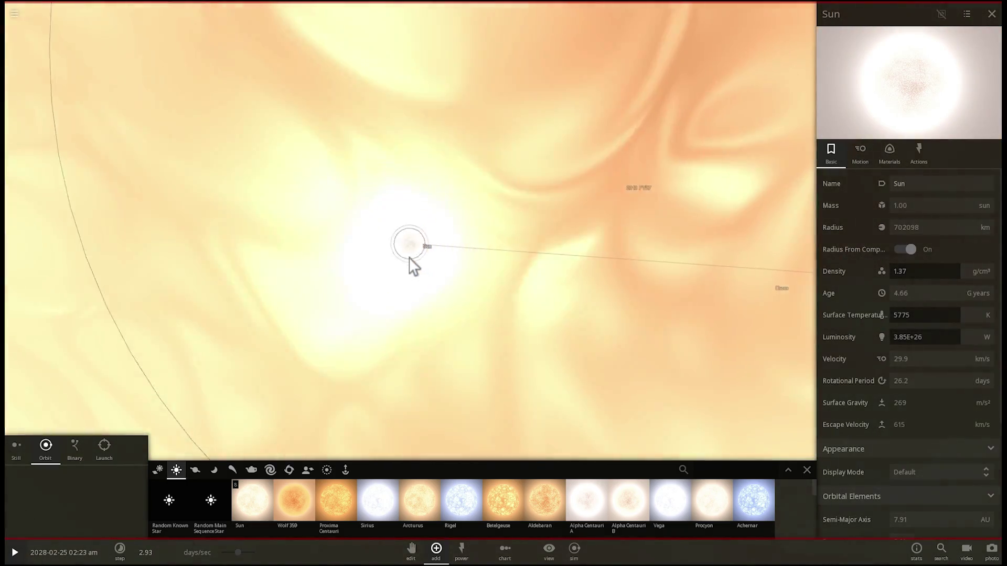
{"action": "scroll", "coordinate": [409, 256], "scroll_direction": "down", "scroll_amount": 5}
{"action": "left_click_drag", "start_coordinate": [445, 279], "coordinate": [517, 181]}
{"action": "left_click", "coordinate": [375, 203]}
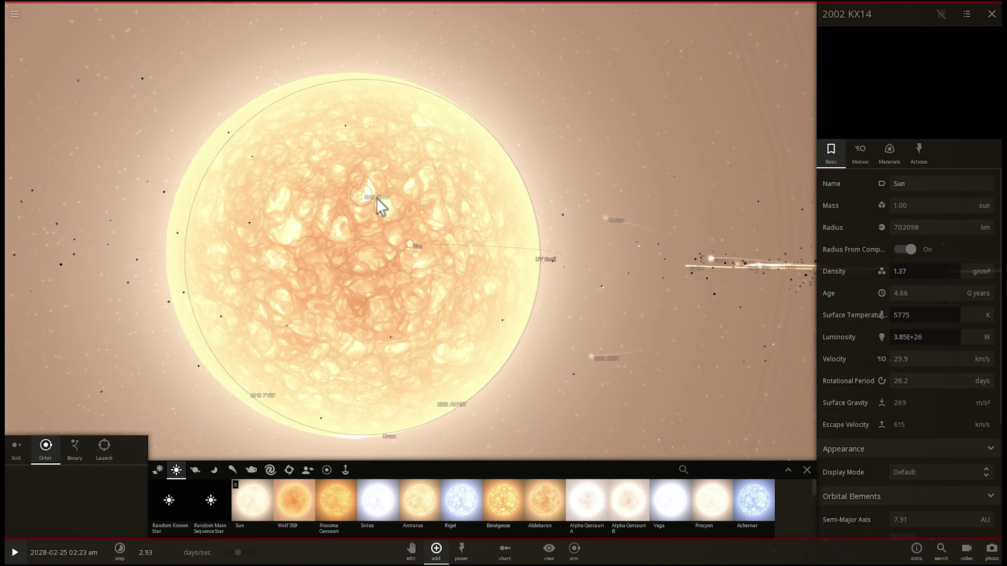
Switch to the simulation containing only the blue star UY SCUTI and centre the view on it
{"action": "left_click", "coordinate": [11, 11]}
{"action": "left_click", "coordinate": [14, 15]}
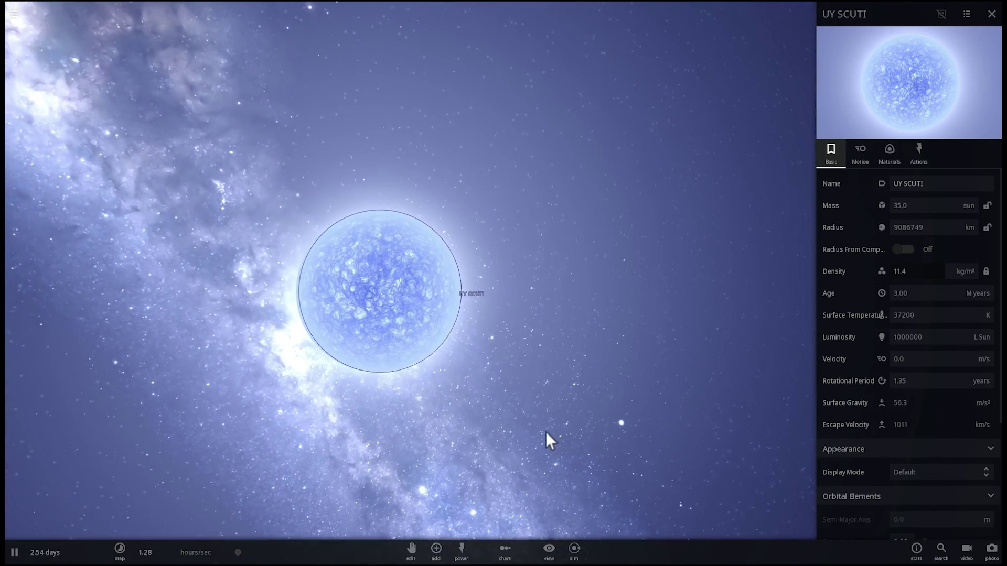
{"action": "scroll", "coordinate": [530, 420], "scroll_direction": "up", "scroll_amount": 2}
{"action": "left_click", "coordinate": [381, 323]}
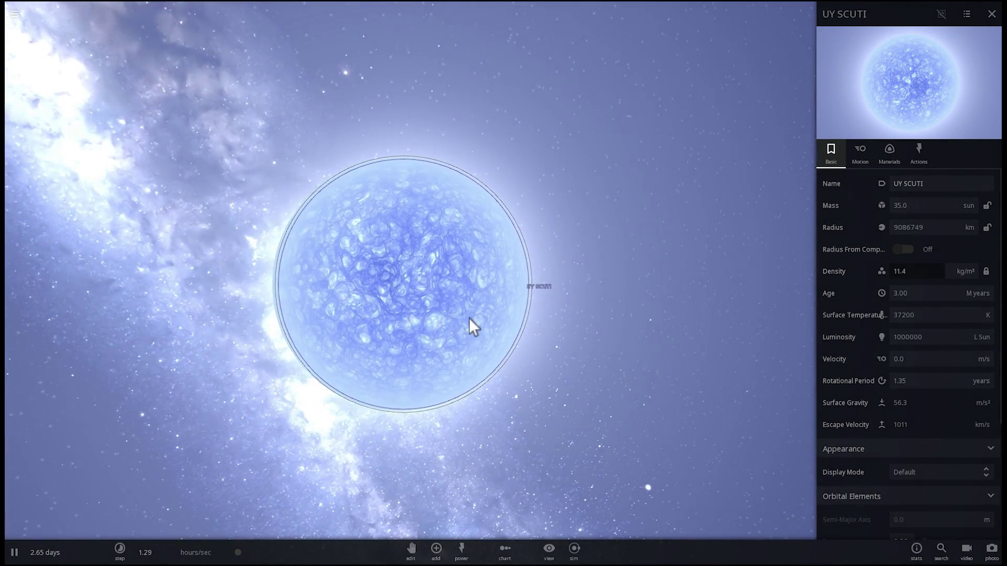
Examine the blue UY SCUTI star and its basic properties from different angles and distances
{"action": "left_click_drag", "start_coordinate": [517, 363], "coordinate": [470, 355]}
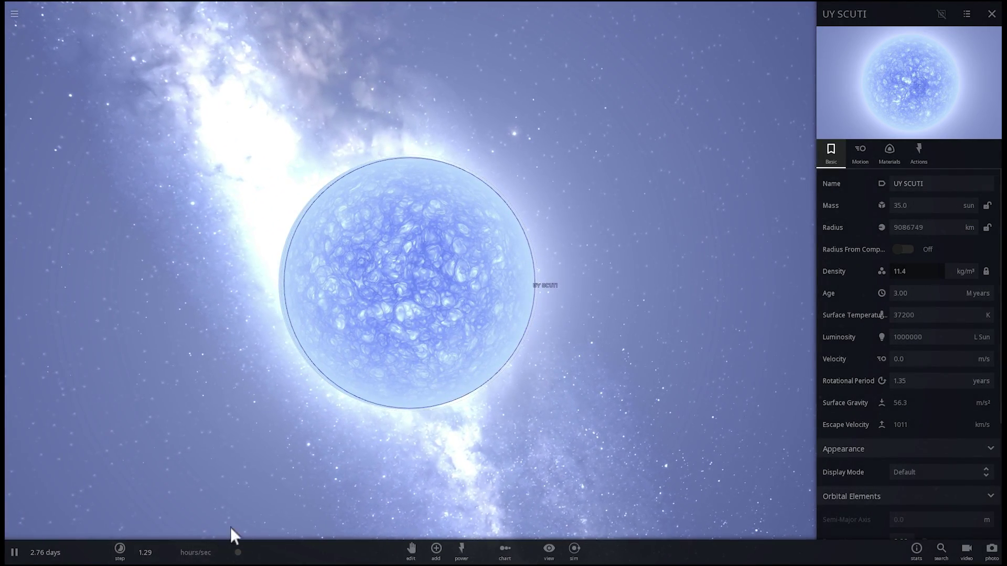
{"action": "key", "text": "space"}
{"action": "key", "text": "space"}
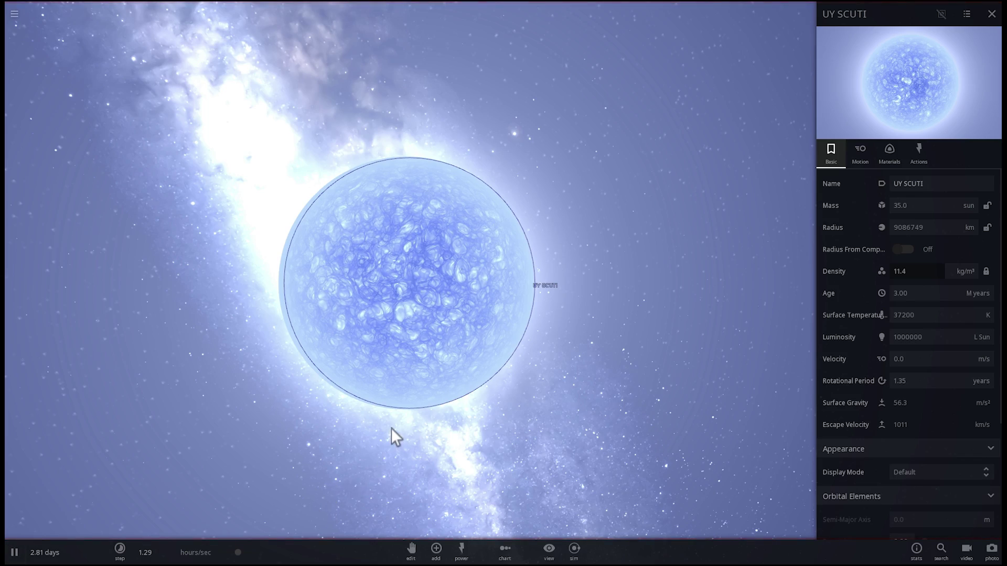
{"action": "left_click_drag", "start_coordinate": [391, 428], "coordinate": [564, 326]}
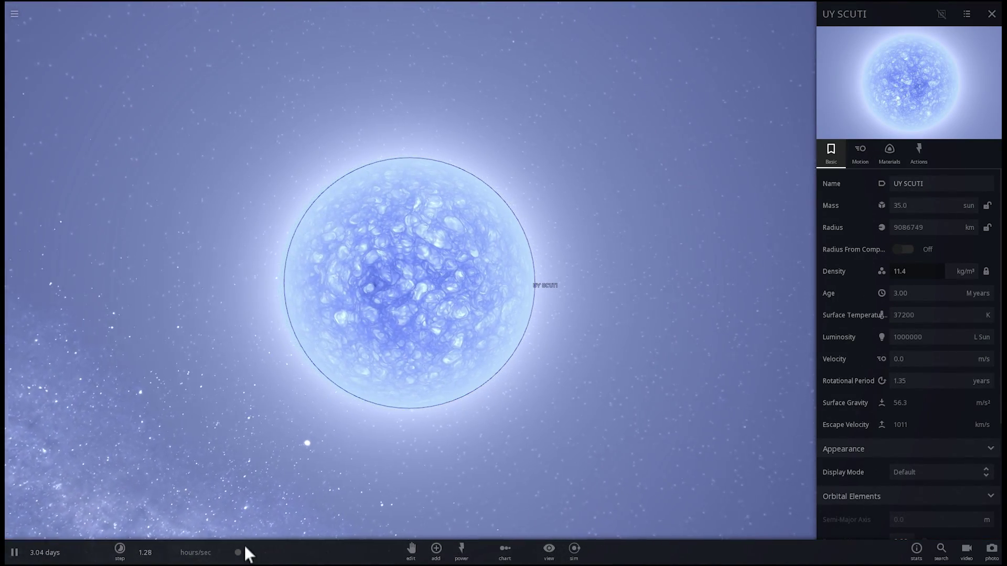
{"action": "left_click_drag", "start_coordinate": [363, 389], "coordinate": [419, 385]}
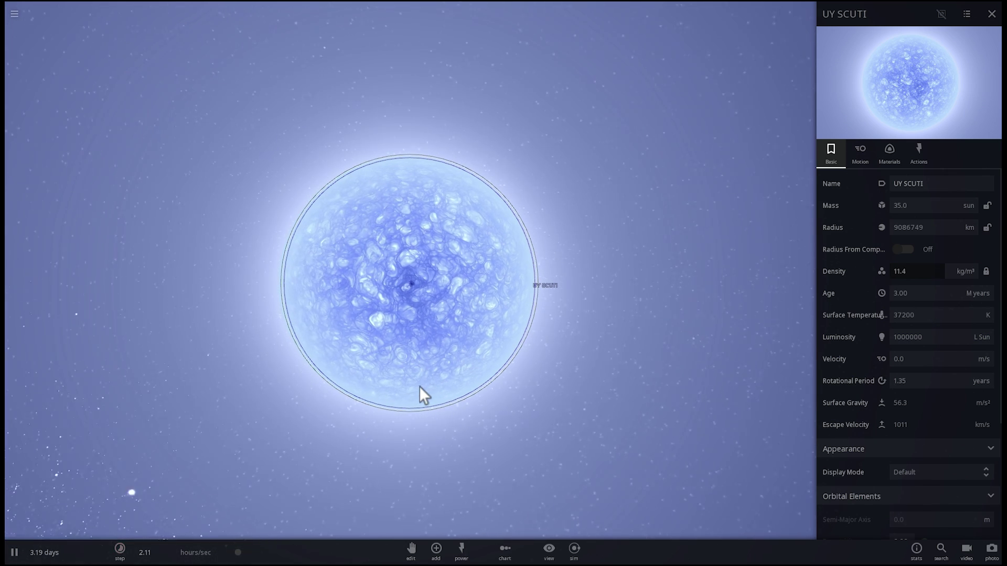
{"action": "left_click_drag", "start_coordinate": [333, 385], "coordinate": [375, 398]}
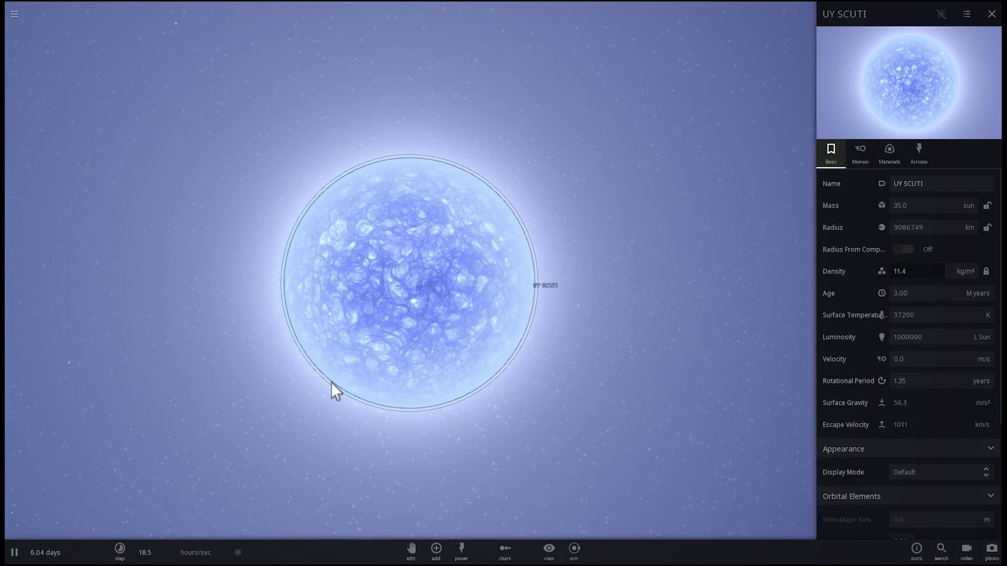
{"action": "scroll", "coordinate": [222, 347], "scroll_direction": "down", "scroll_amount": 3}
{"action": "left_click_drag", "start_coordinate": [246, 360], "coordinate": [186, 371]}
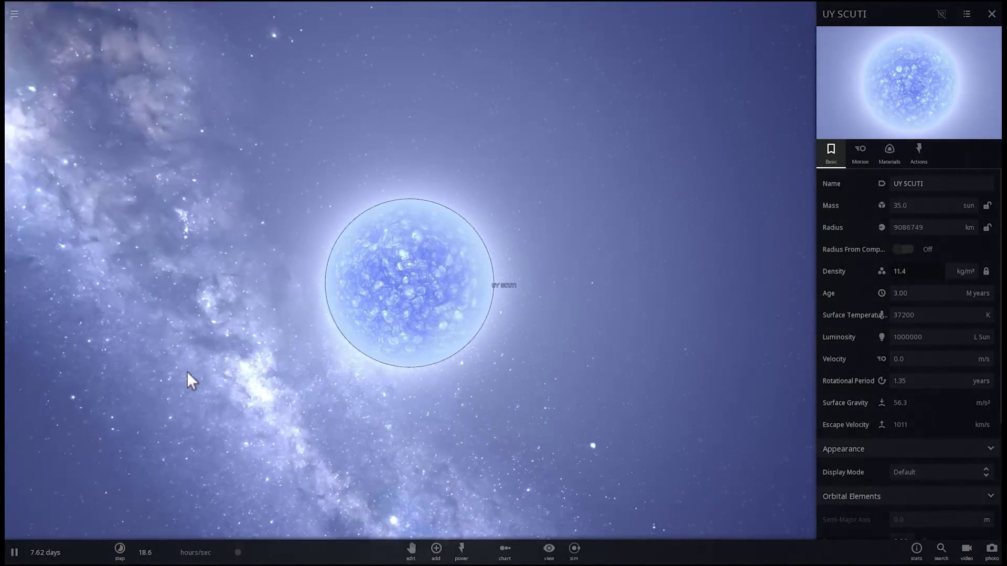
Preview a Sun in orbit around the blue UY SCUTI to compare their sizes, without placing it
{"action": "scroll", "coordinate": [272, 347], "scroll_direction": "down", "scroll_amount": 3}
{"action": "left_click_drag", "start_coordinate": [274, 349], "coordinate": [454, 371]}
{"action": "left_click", "coordinate": [435, 548]}
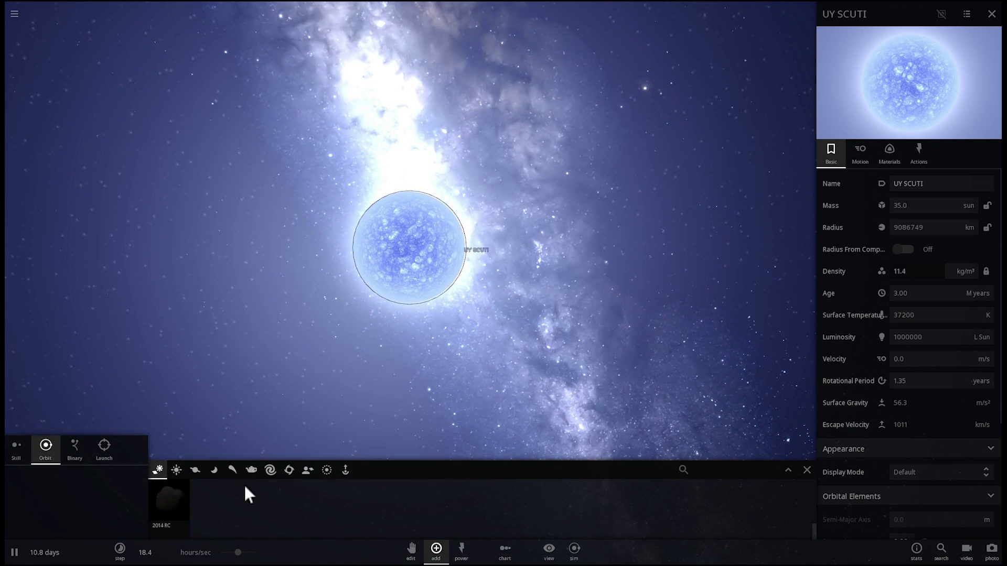
{"action": "left_click", "coordinate": [178, 471]}
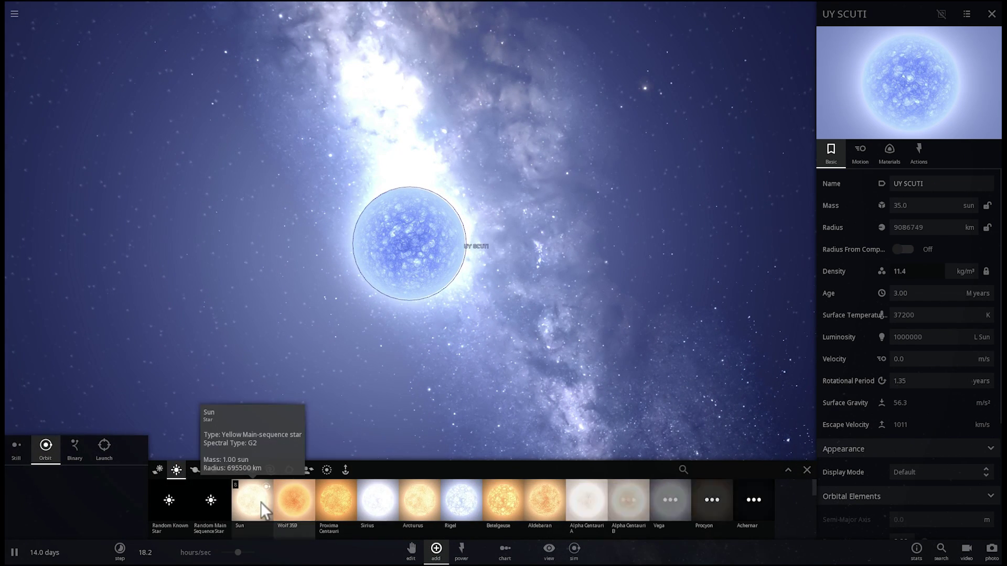
{"action": "scroll", "coordinate": [325, 331], "scroll_direction": "up", "scroll_amount": 3}
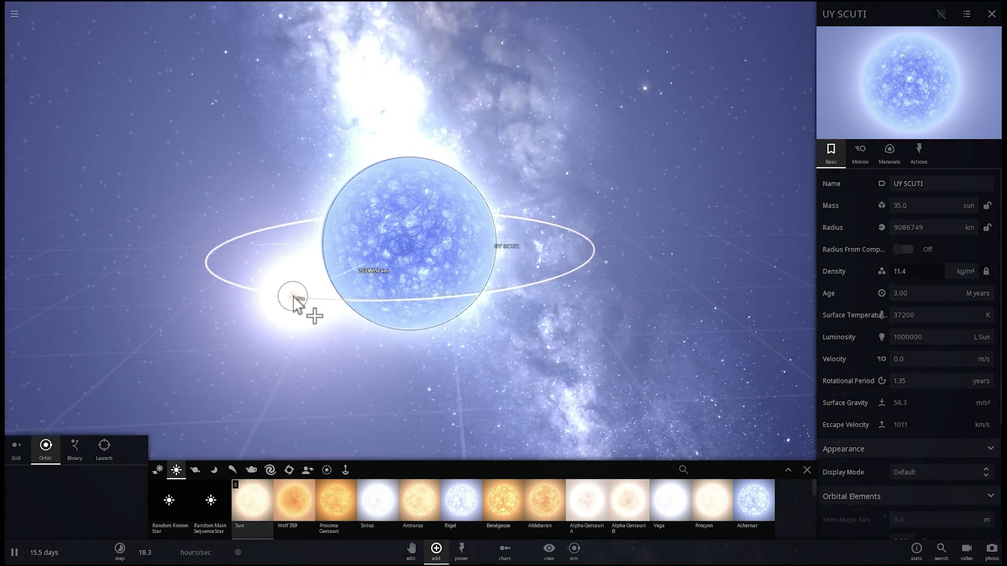
{"action": "scroll", "coordinate": [357, 300], "scroll_direction": "up", "scroll_amount": 4}
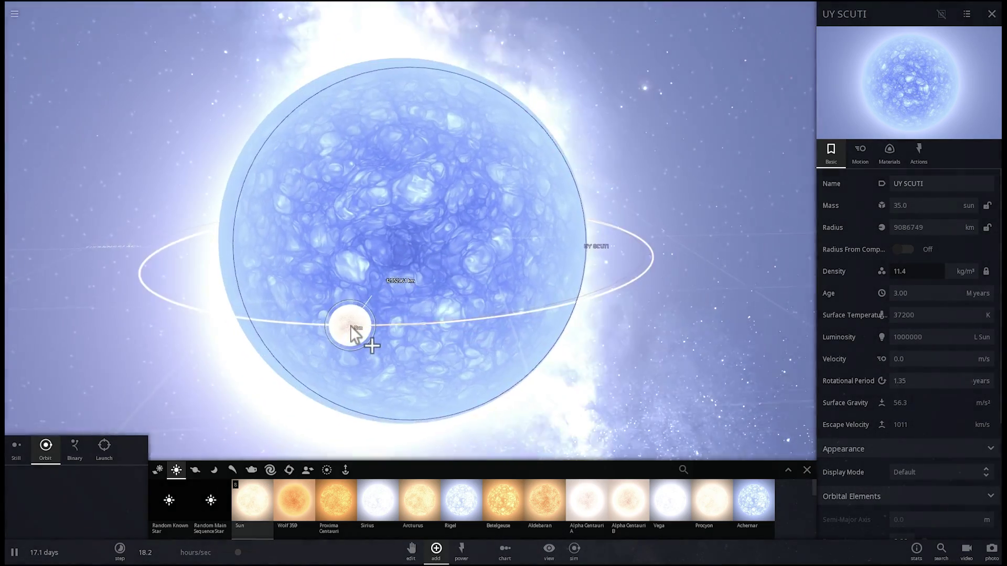
{"action": "scroll", "coordinate": [342, 339], "scroll_direction": "down", "scroll_amount": 3}
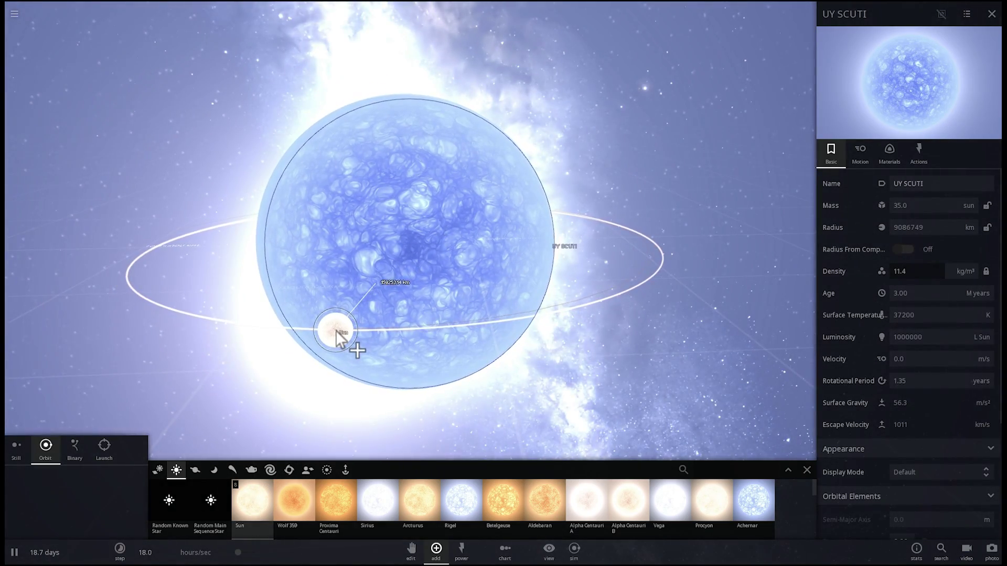
{"action": "key", "text": "Escape"}
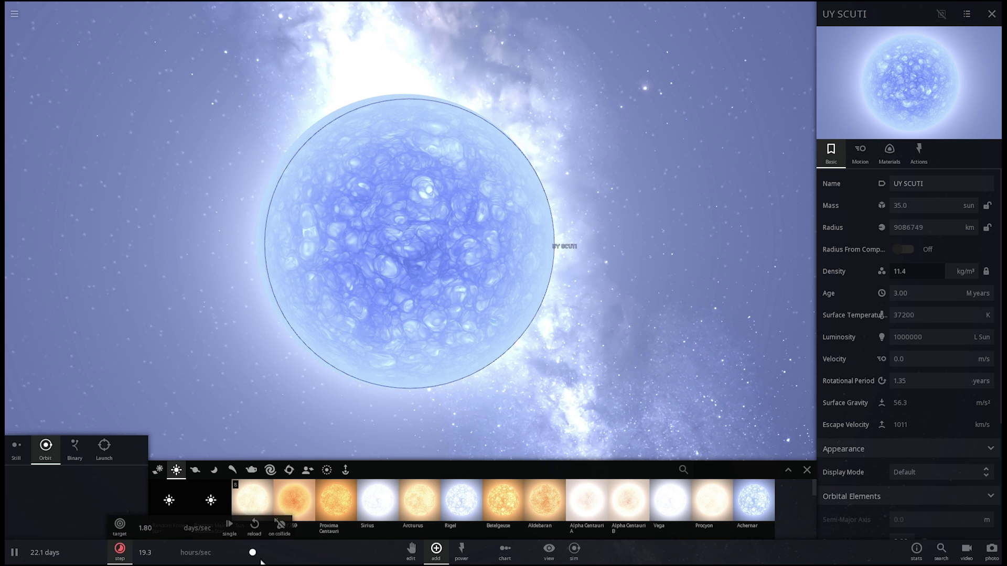
Add the red supergiant UY Scuti in orbit around the blue UY SCUTI at about 25.4 AU
{"action": "left_click_drag", "start_coordinate": [380, 397], "coordinate": [348, 399]}
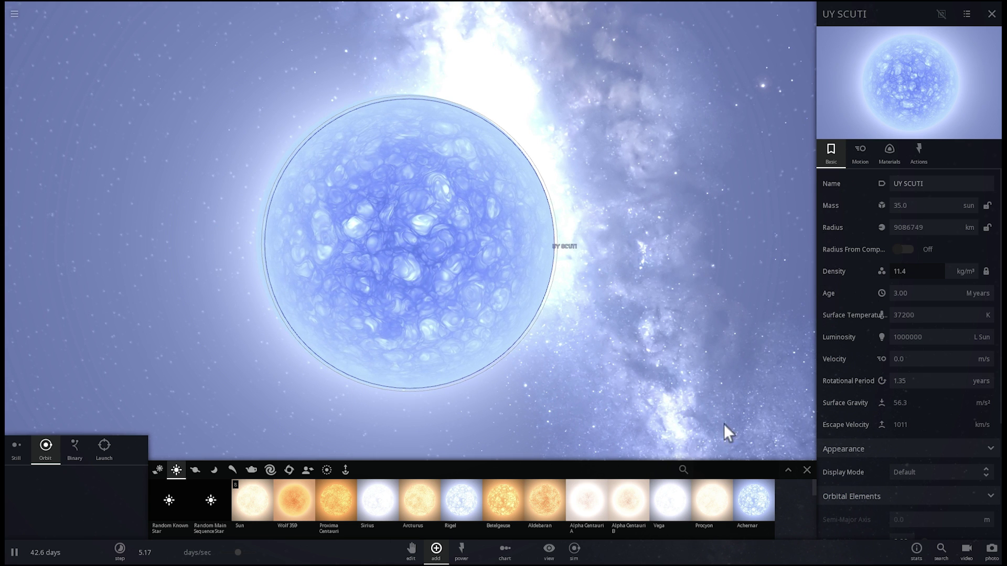
{"action": "scroll", "coordinate": [606, 366], "scroll_direction": "down", "scroll_amount": 2}
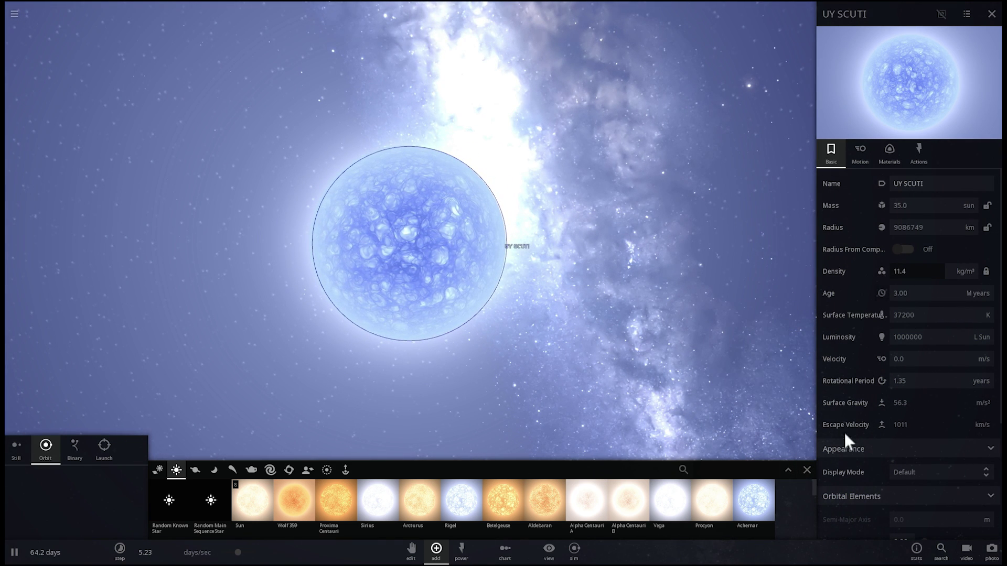
{"action": "scroll", "coordinate": [496, 392], "scroll_direction": "down", "scroll_amount": 3}
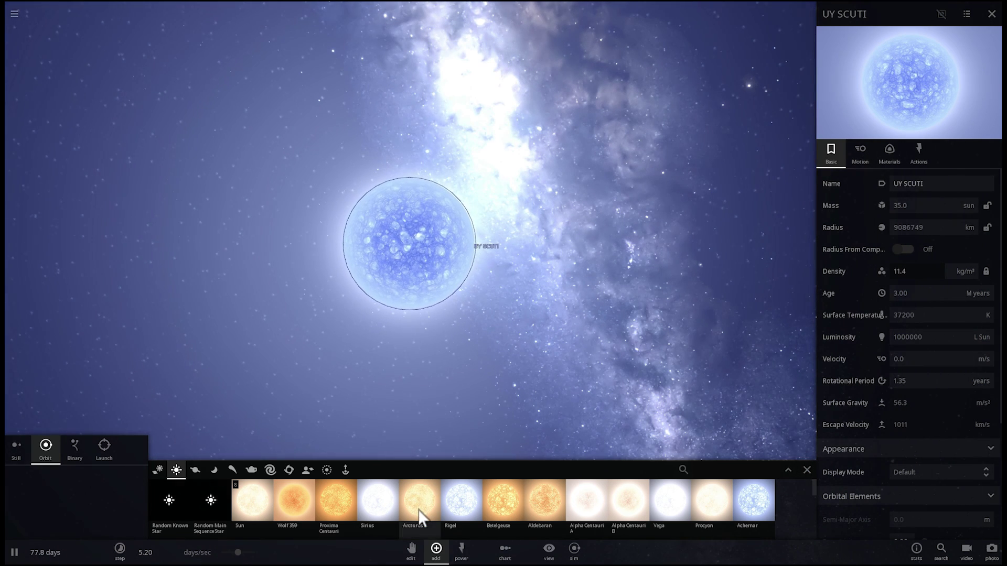
{"action": "scroll", "coordinate": [418, 510], "scroll_direction": "down", "scroll_amount": 5}
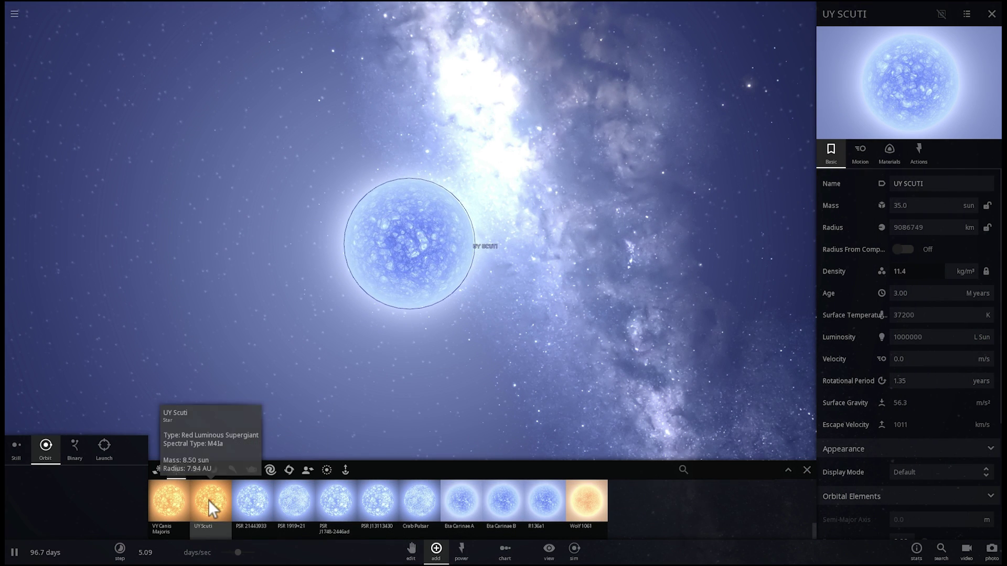
{"action": "left_click", "coordinate": [209, 499]}
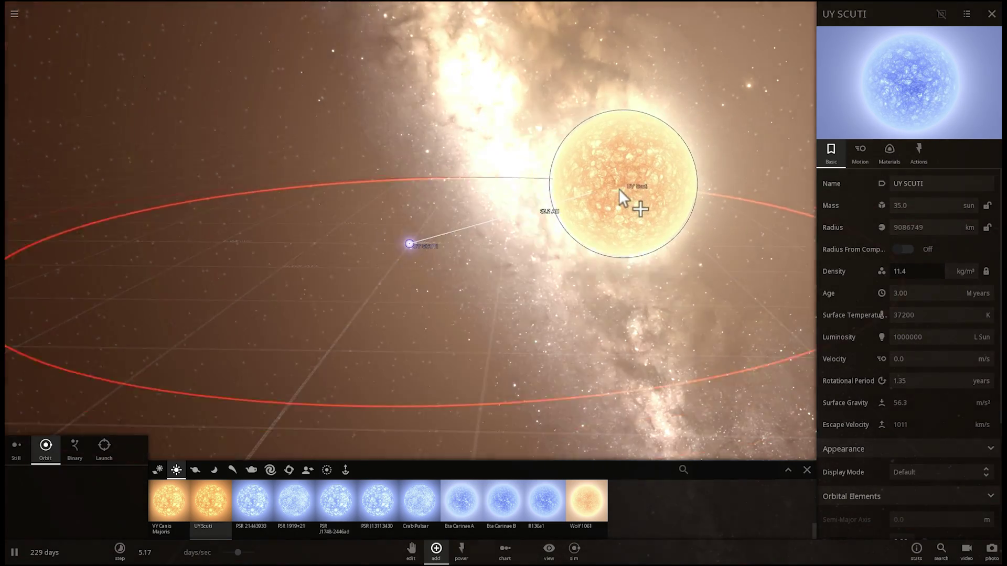
{"action": "left_click", "coordinate": [615, 192]}
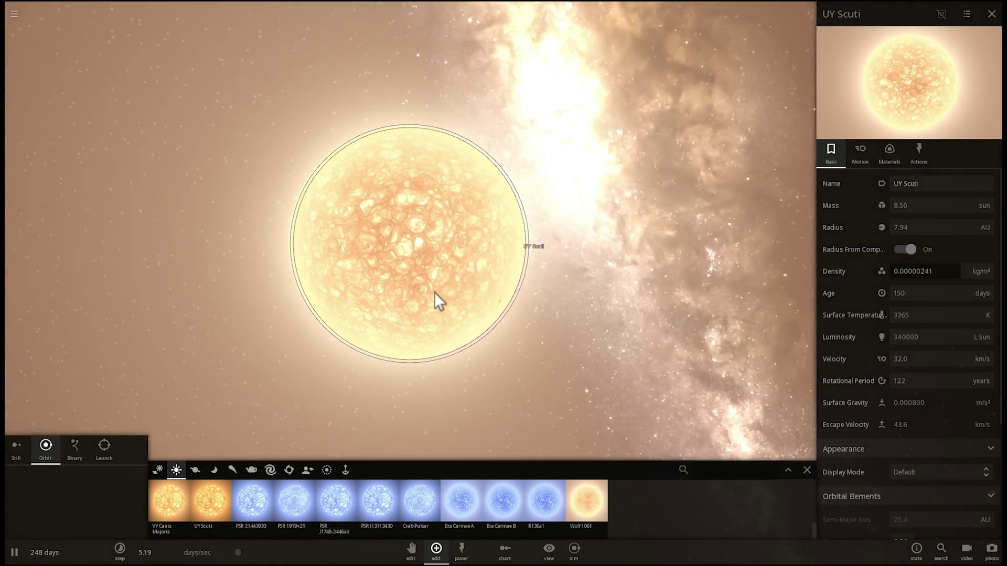
Examine the orange UY Scuti and its basic properties from different angles and distances, and browse the available stars
{"action": "scroll", "coordinate": [435, 290], "scroll_direction": "up", "scroll_amount": 3}
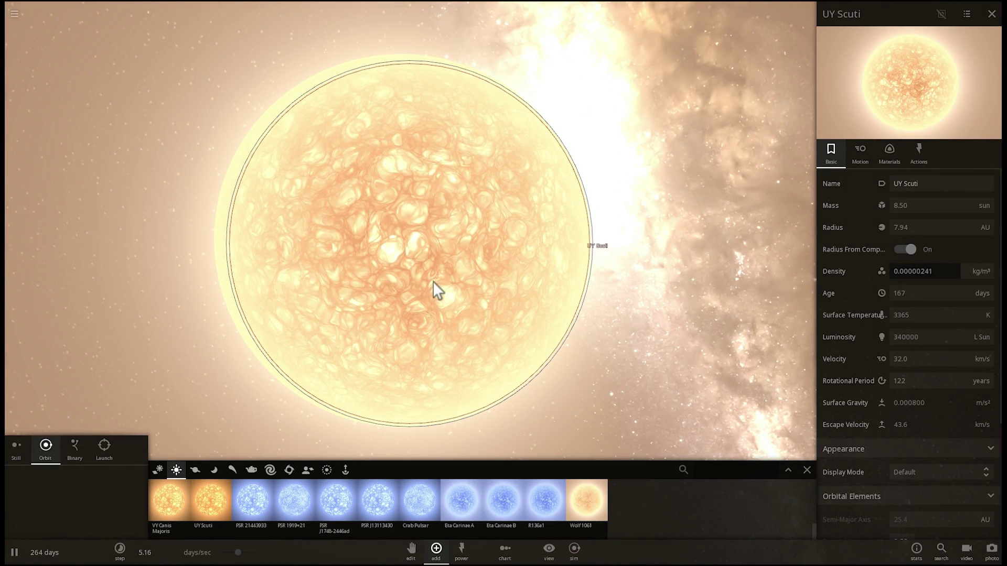
{"action": "right_click_drag", "start_coordinate": [432, 281], "coordinate": [364, 287]}
{"action": "right_click_drag", "start_coordinate": [398, 218], "coordinate": [347, 221]}
{"action": "scroll", "coordinate": [346, 222], "scroll_direction": "down", "scroll_amount": 2}
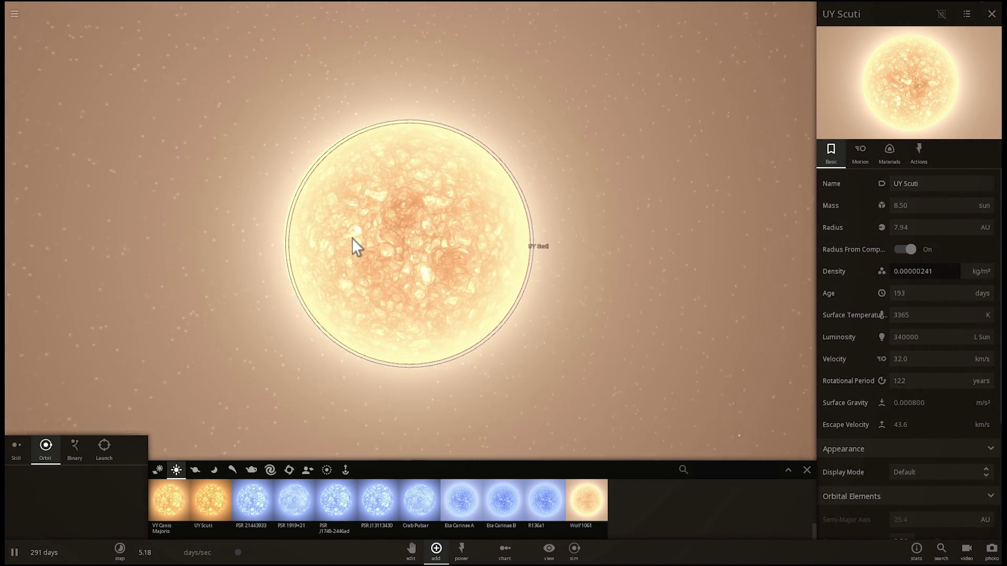
{"action": "scroll", "coordinate": [351, 238], "scroll_direction": "down", "scroll_amount": 2}
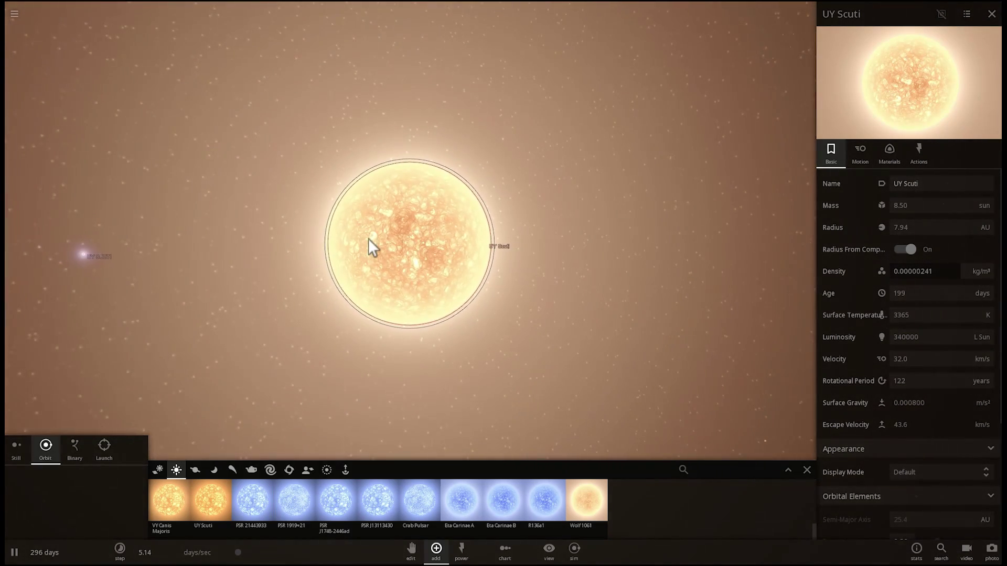
{"action": "scroll", "coordinate": [368, 245], "scroll_direction": "up", "scroll_amount": 2}
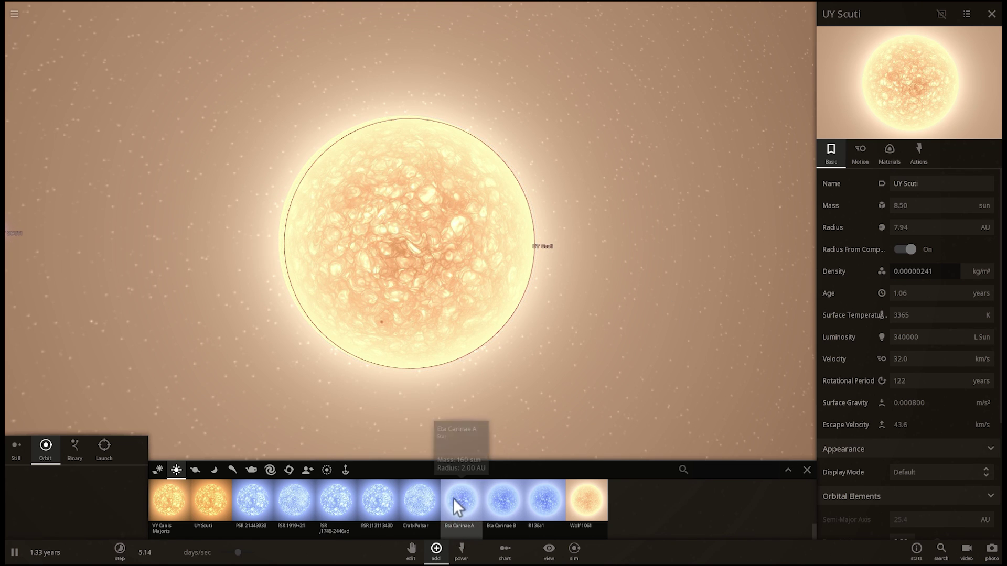
{"action": "scroll", "coordinate": [441, 501], "scroll_direction": "down", "scroll_amount": 3}
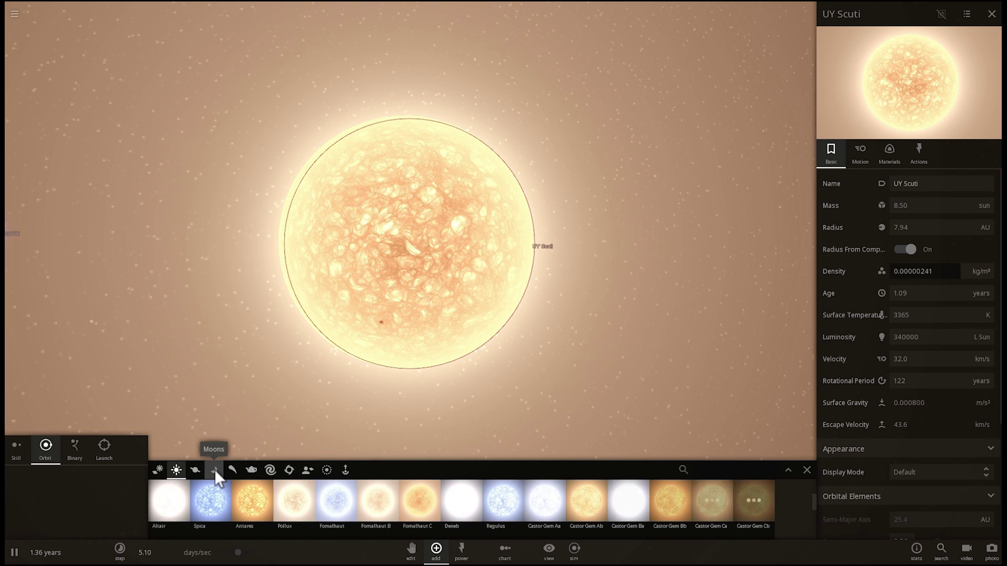
Blow up the orange UY Scuti with the Explode power, keeping automatic energy on
{"action": "left_click", "coordinate": [462, 551]}
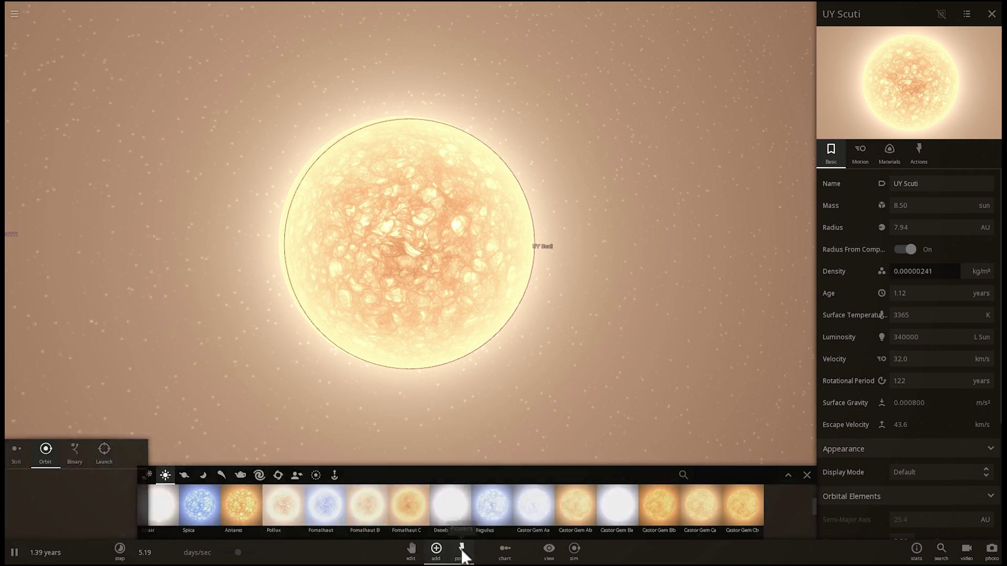
{"action": "left_click", "coordinate": [402, 531]}
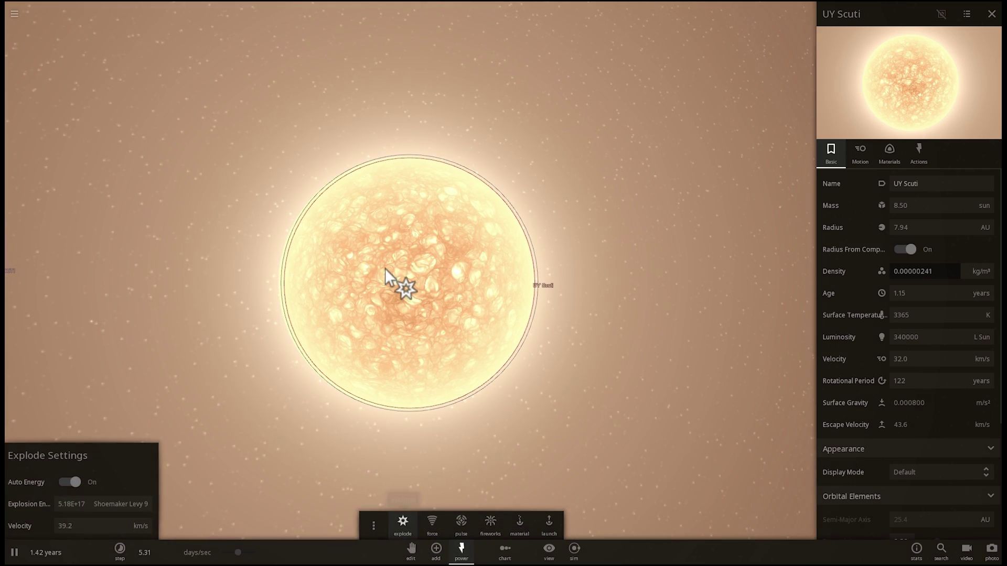
{"action": "left_click", "coordinate": [391, 280]}
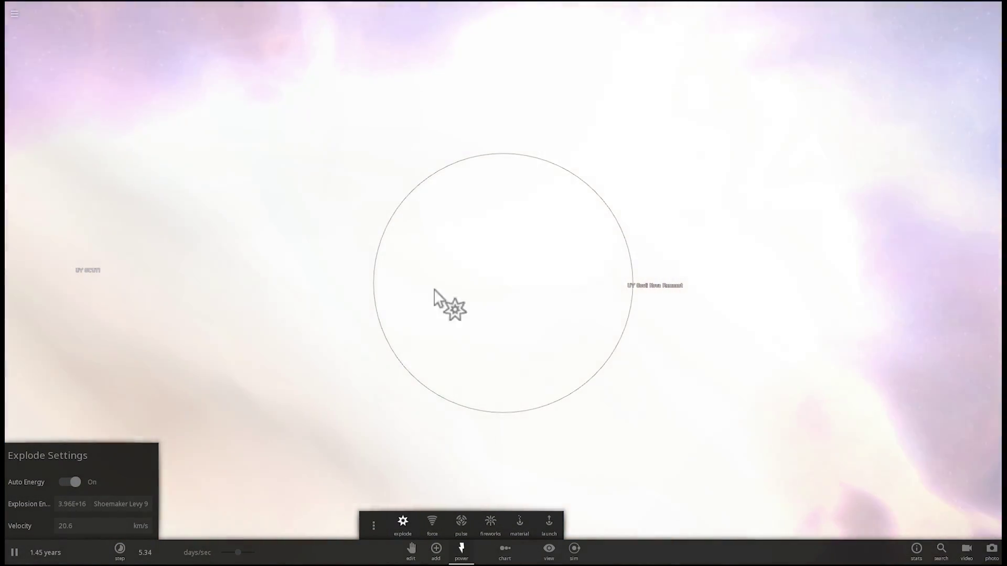
{"action": "key", "text": "Escape"}
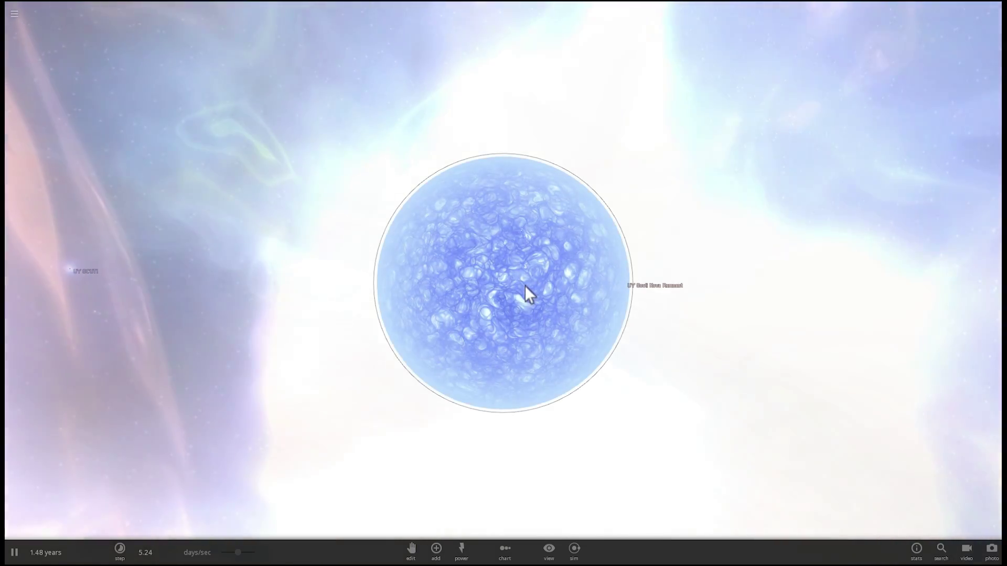
Select the UY Scuti nova remnant and turn off its radius-from-composition calculation
{"action": "left_click", "coordinate": [526, 294]}
{"action": "left_click", "coordinate": [987, 232]}
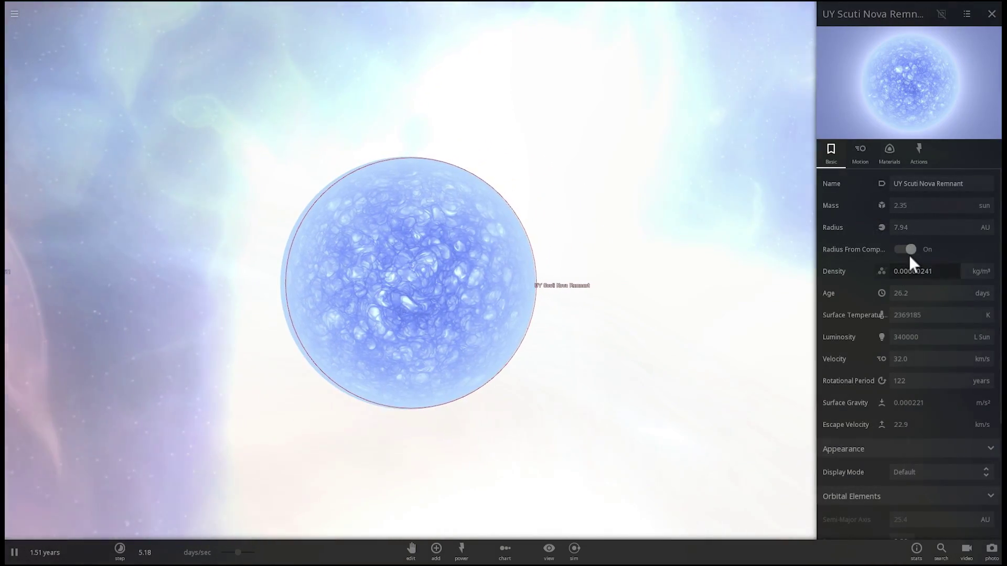
{"action": "left_click", "coordinate": [905, 248]}
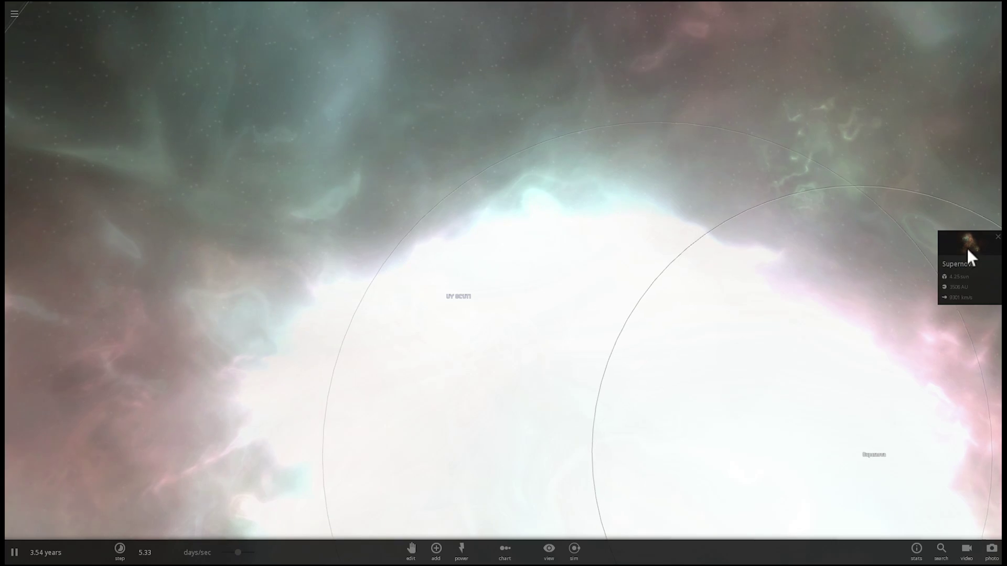
Delete the supernova clouds left around the exploded star
{"action": "left_click", "coordinate": [967, 250]}
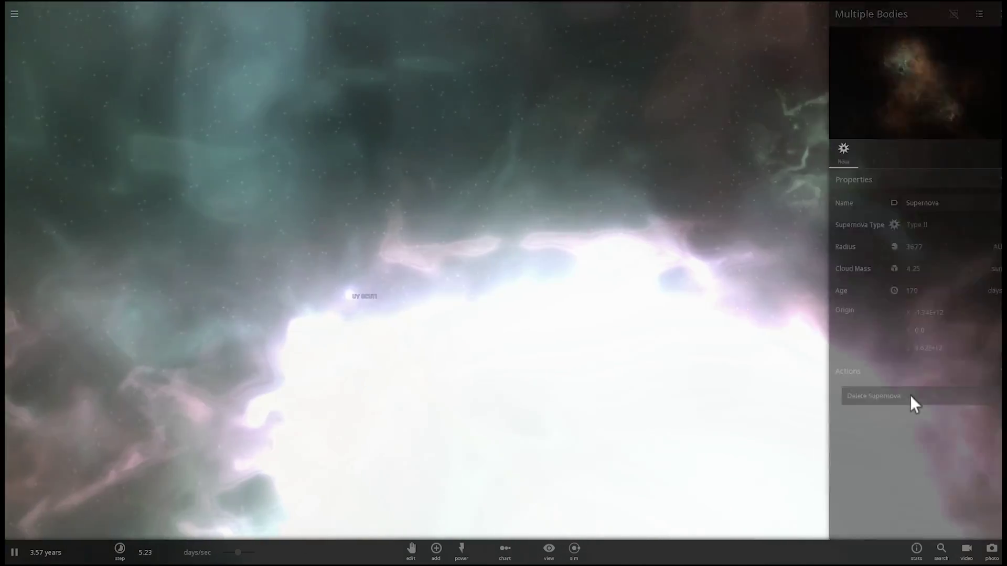
{"action": "left_click", "coordinate": [911, 394]}
{"action": "left_click", "coordinate": [964, 250]}
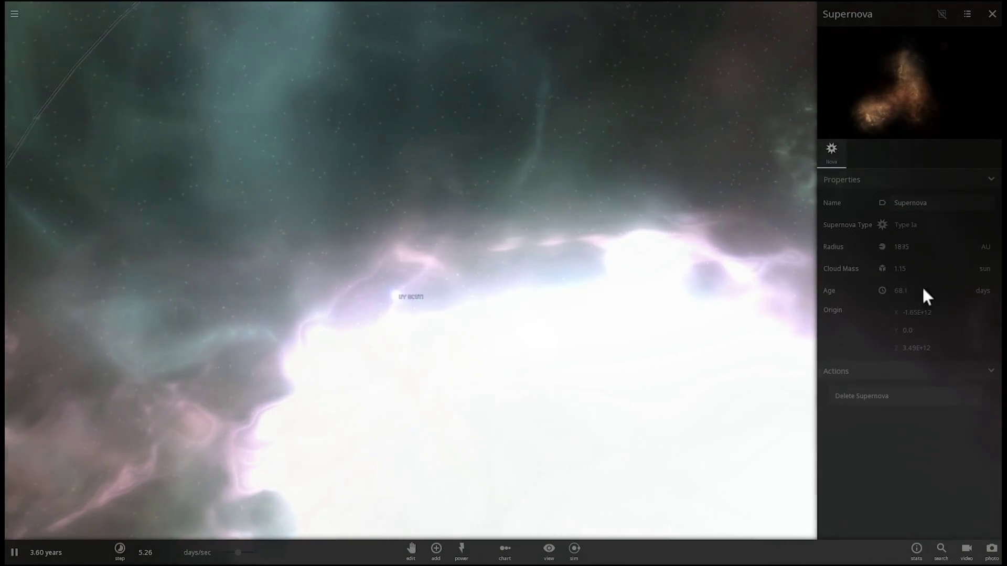
{"action": "left_click", "coordinate": [886, 397]}
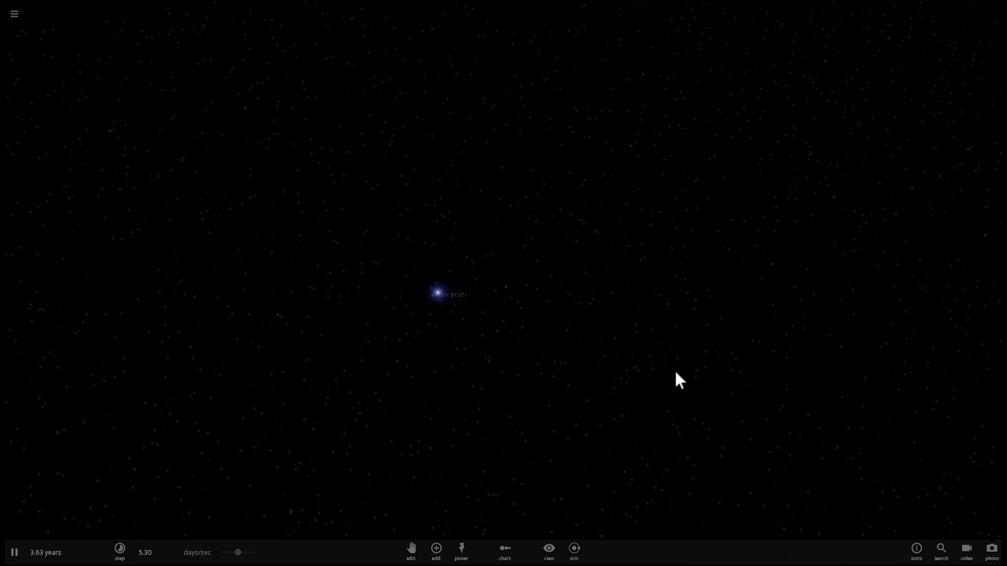
Focus on the remaining blue UY SCUTI, inspect it up close and delete it from the simulation
{"action": "left_click", "coordinate": [438, 301]}
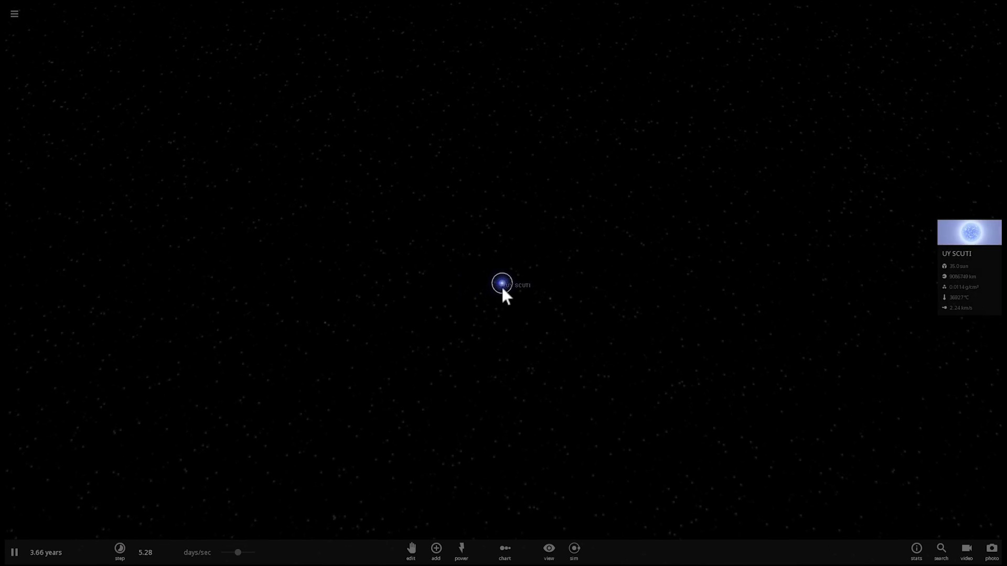
{"action": "double_click", "coordinate": [500, 284]}
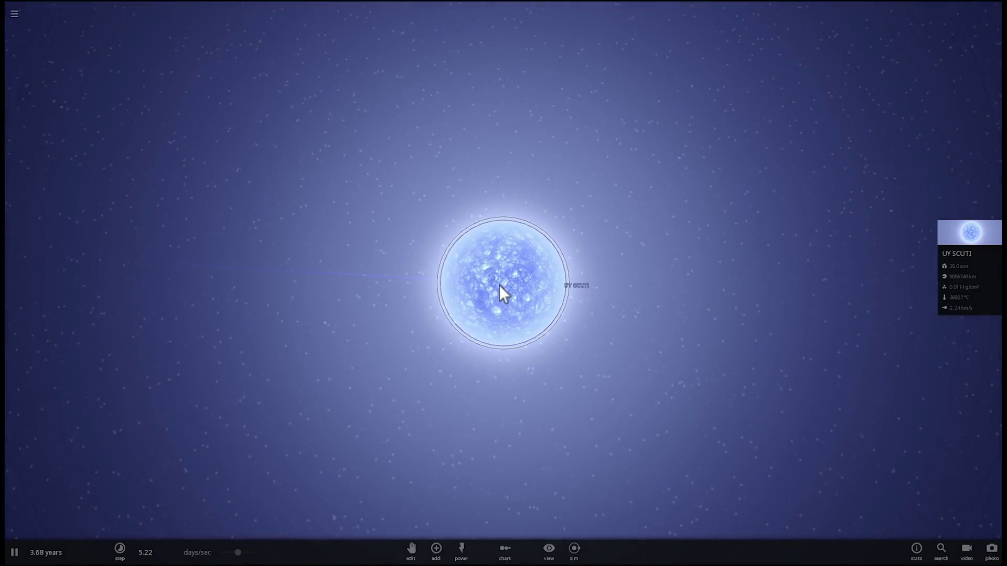
{"action": "scroll", "coordinate": [499, 285], "scroll_direction": "up", "scroll_amount": 5}
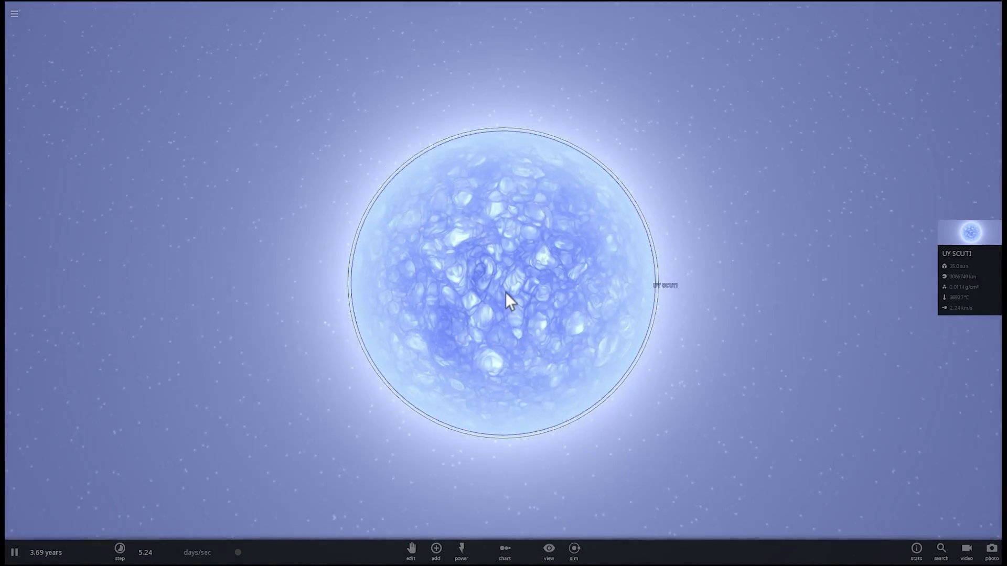
{"action": "scroll", "coordinate": [436, 289], "scroll_direction": "down", "scroll_amount": 5}
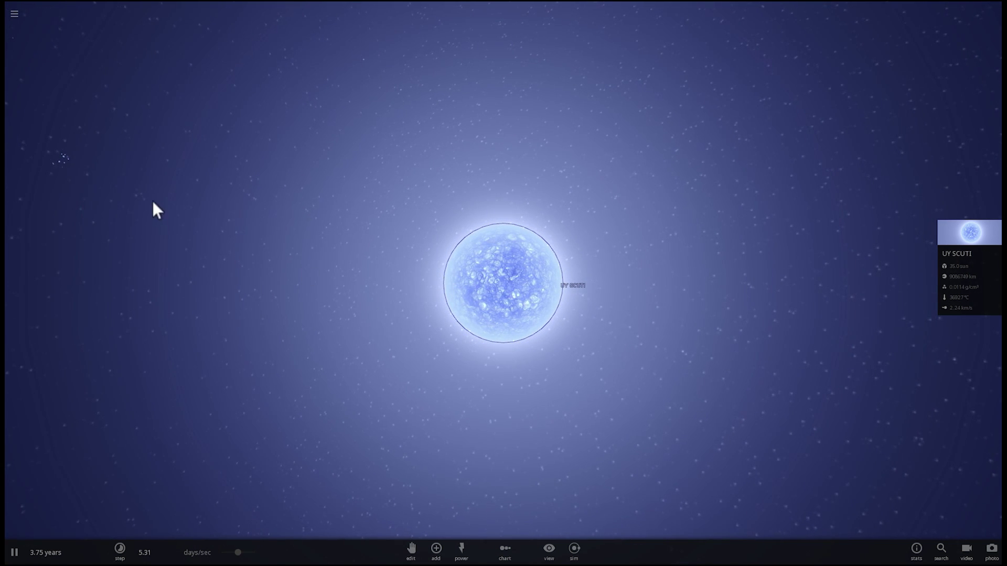
{"action": "key", "text": "Delete"}
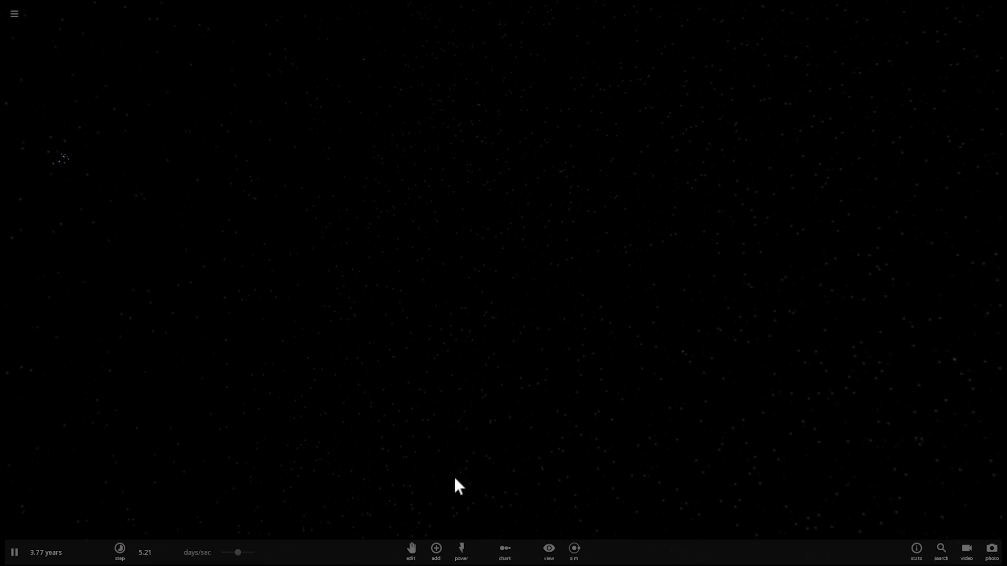
Add UY Scuti from the star catalogue to the empty simulation as a still body
{"action": "left_click", "coordinate": [438, 548]}
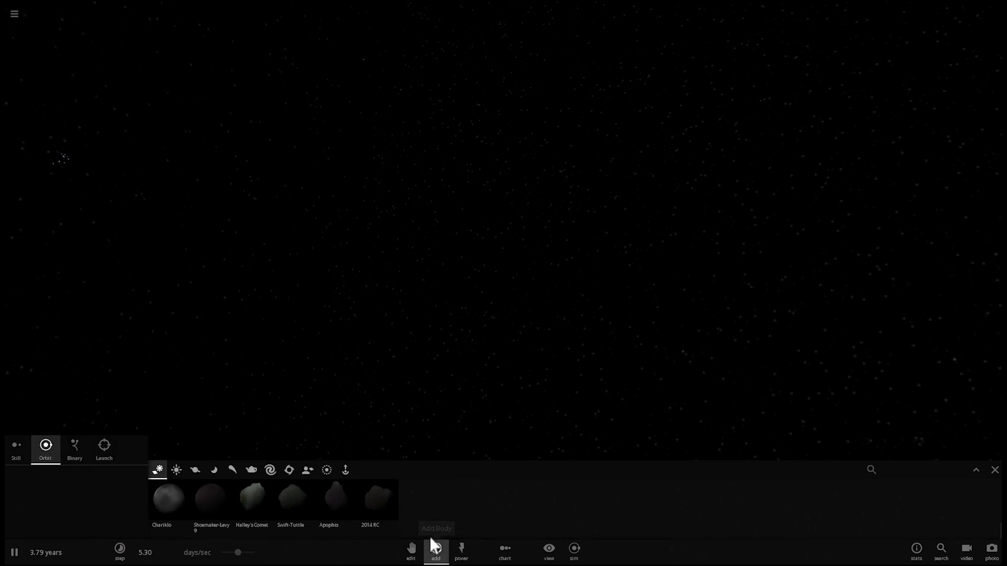
{"action": "left_click", "coordinate": [181, 471]}
{"action": "left_click", "coordinate": [411, 491]}
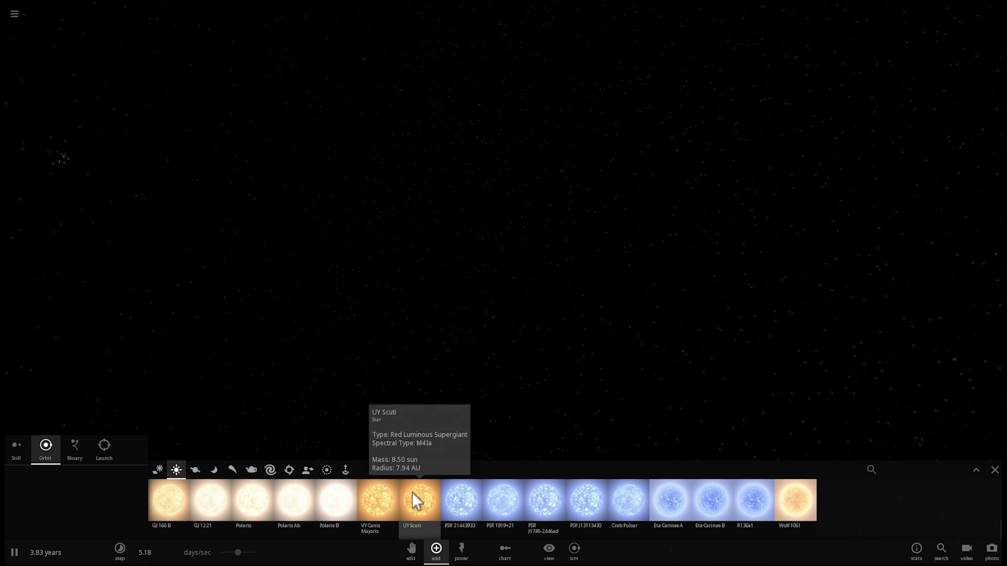
{"action": "left_click", "coordinate": [25, 446]}
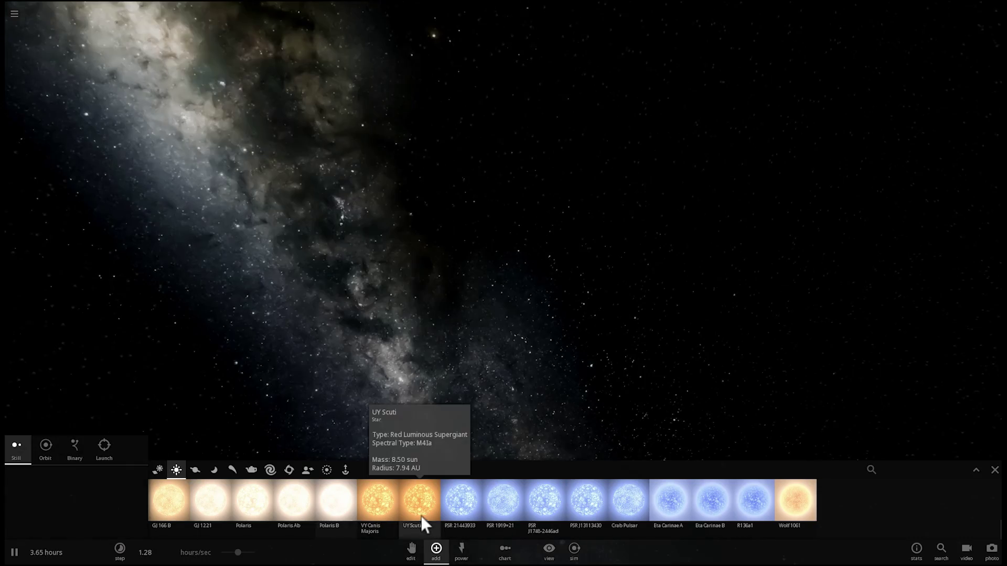
{"action": "left_click", "coordinate": [421, 516]}
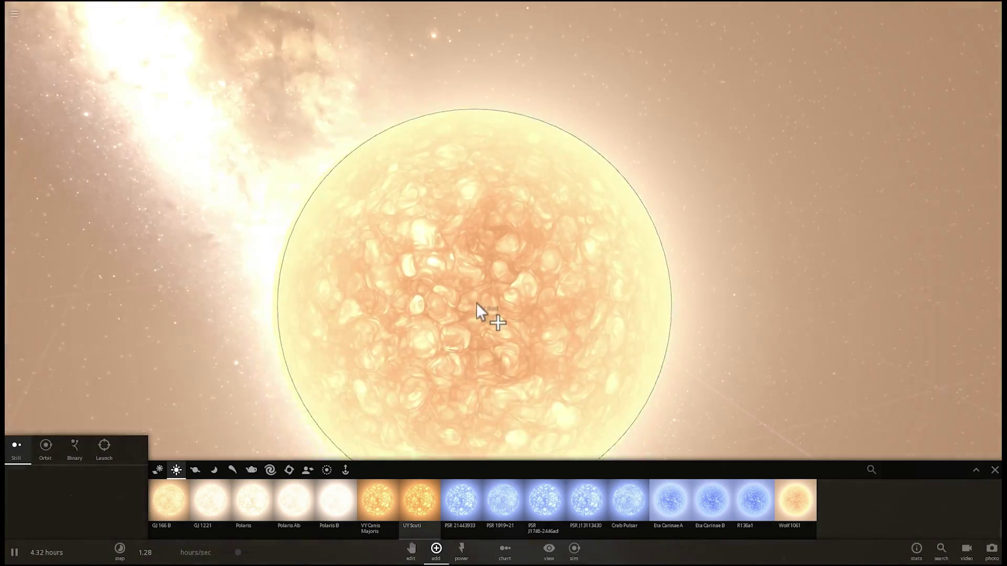
{"action": "left_click", "coordinate": [476, 303]}
{"action": "scroll", "coordinate": [286, 254], "scroll_direction": "down", "scroll_amount": 5}
{"action": "key", "text": "Escape"}
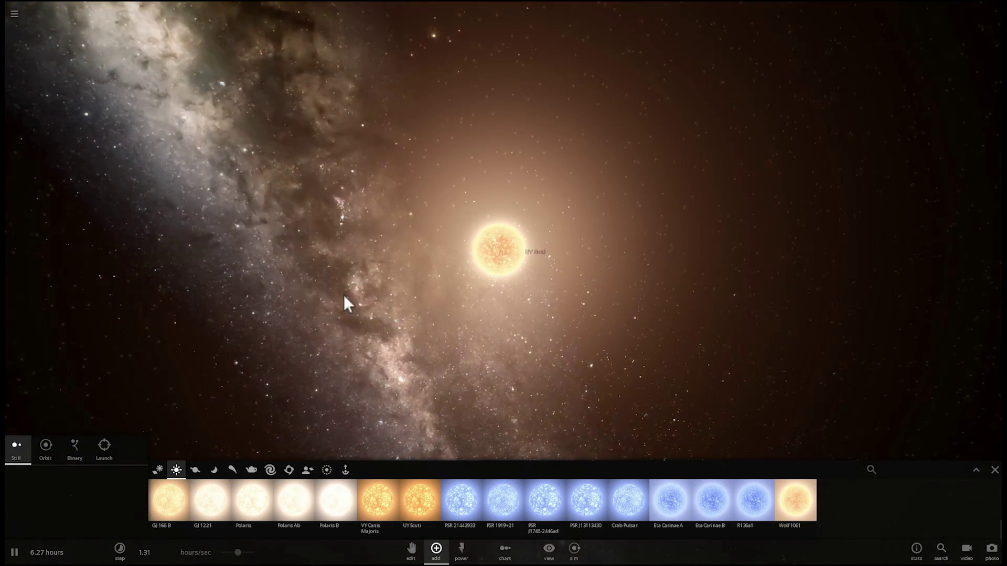
{"action": "left_click_drag", "start_coordinate": [344, 295], "coordinate": [459, 339]}
{"action": "left_click", "coordinate": [995, 470]}
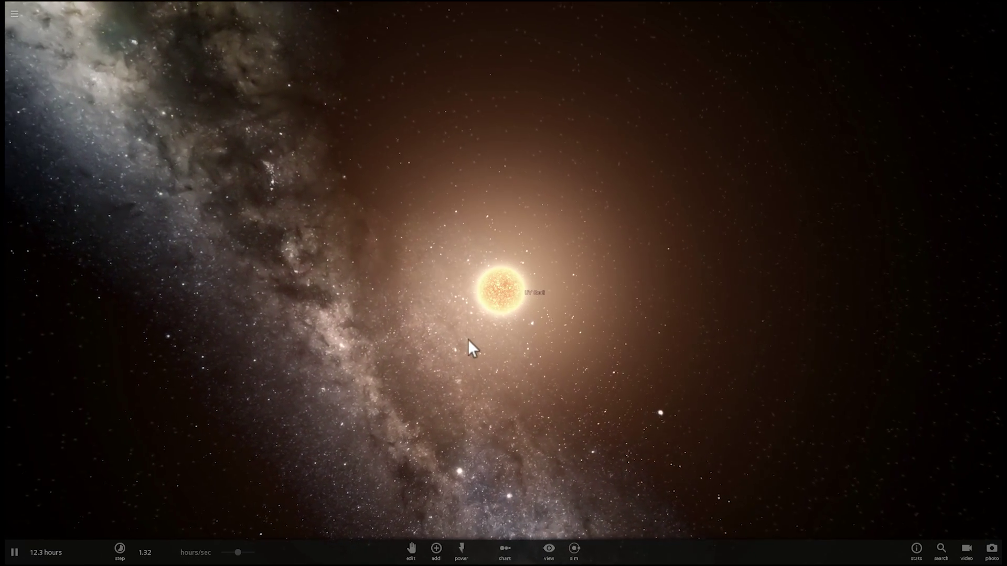
Examine UY Scuti's surface and glow up close and from several angles while browsing the star and planet catalogues
{"action": "left_click", "coordinate": [437, 551]}
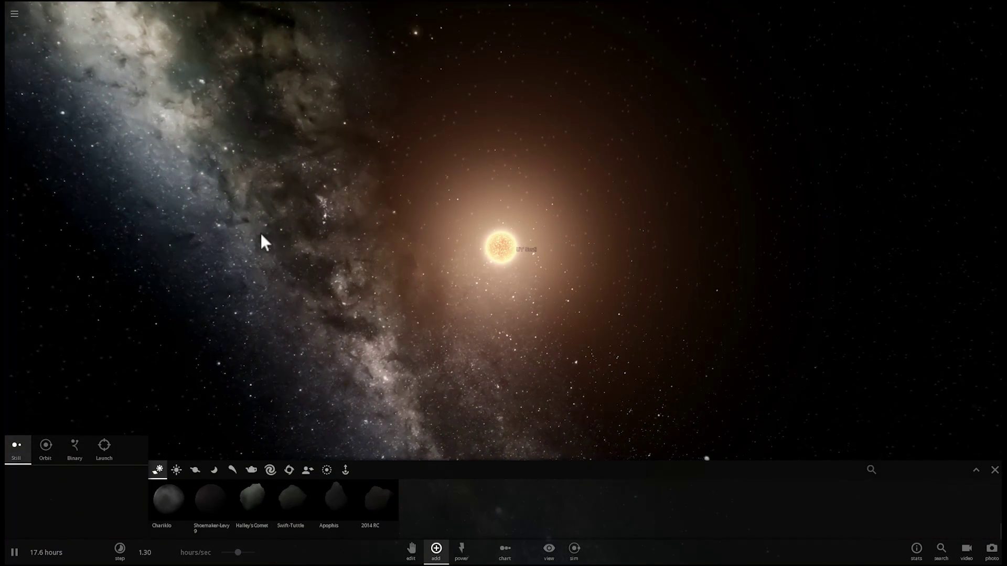
{"action": "right_click_drag", "start_coordinate": [276, 384], "coordinate": [291, 389]}
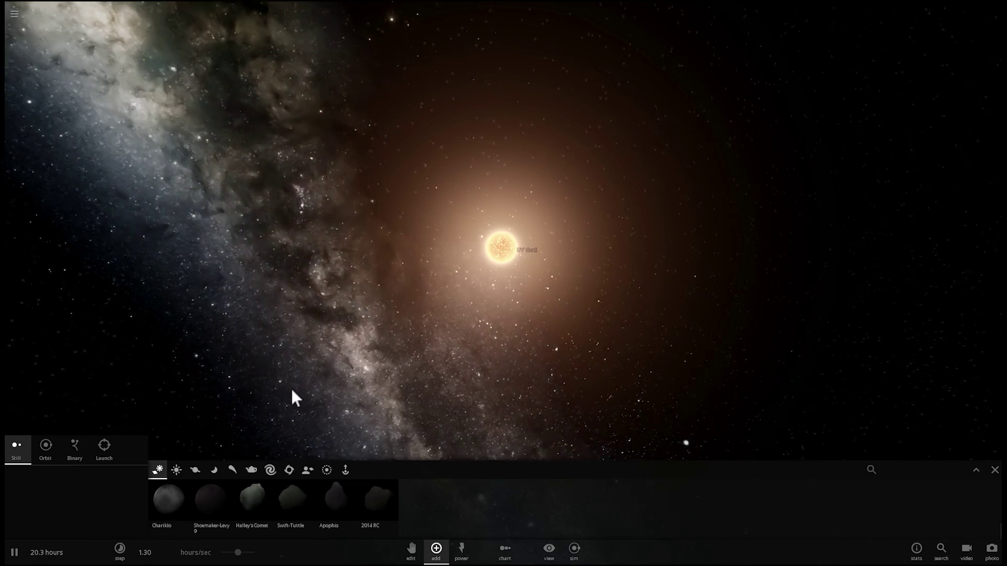
{"action": "scroll", "coordinate": [447, 291], "scroll_direction": "up", "scroll_amount": 3}
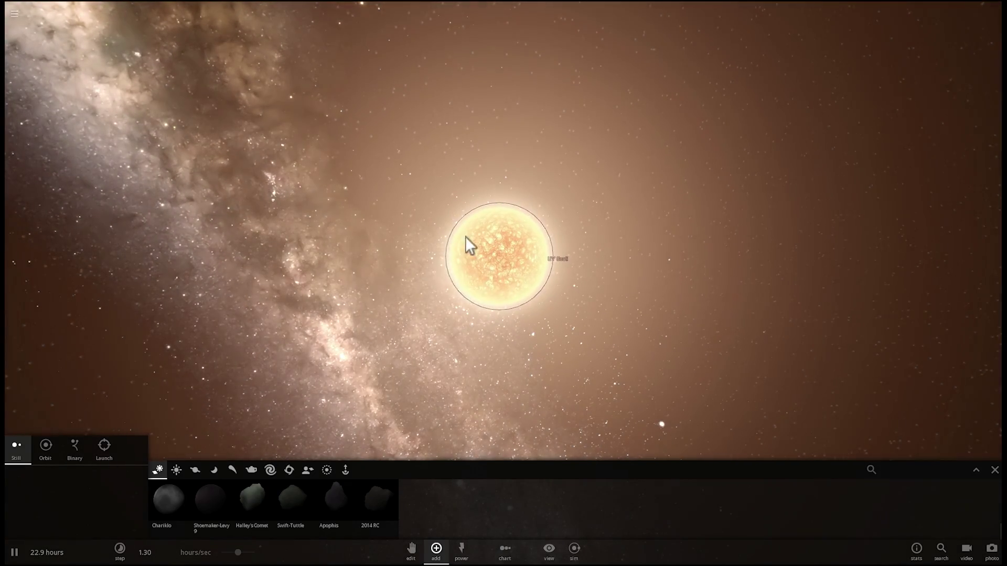
{"action": "scroll", "coordinate": [561, 299], "scroll_direction": "up", "scroll_amount": 3}
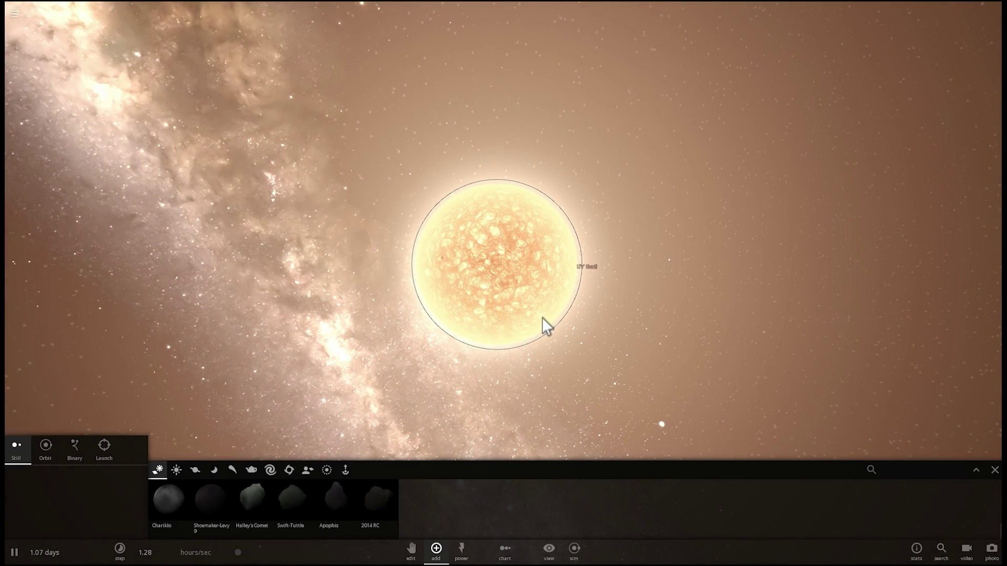
{"action": "scroll", "coordinate": [534, 306], "scroll_direction": "up", "scroll_amount": 3}
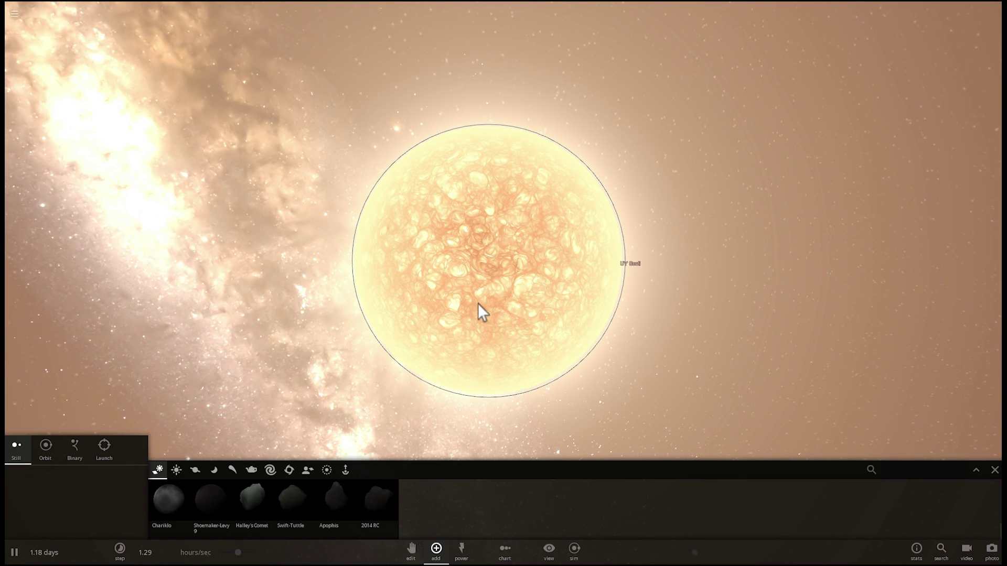
{"action": "left_click", "coordinate": [173, 470]}
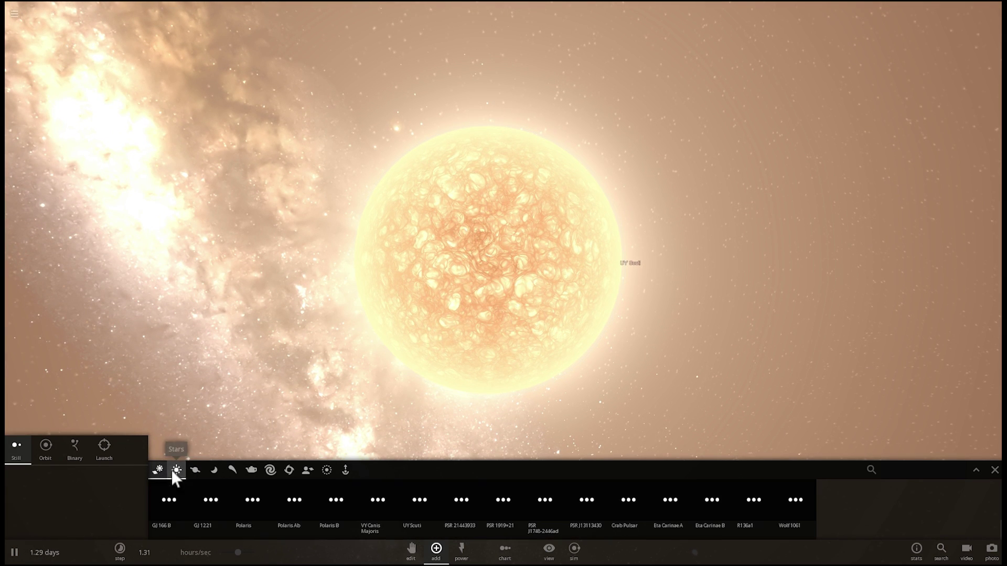
{"action": "scroll", "coordinate": [331, 278], "scroll_direction": "down", "scroll_amount": 3}
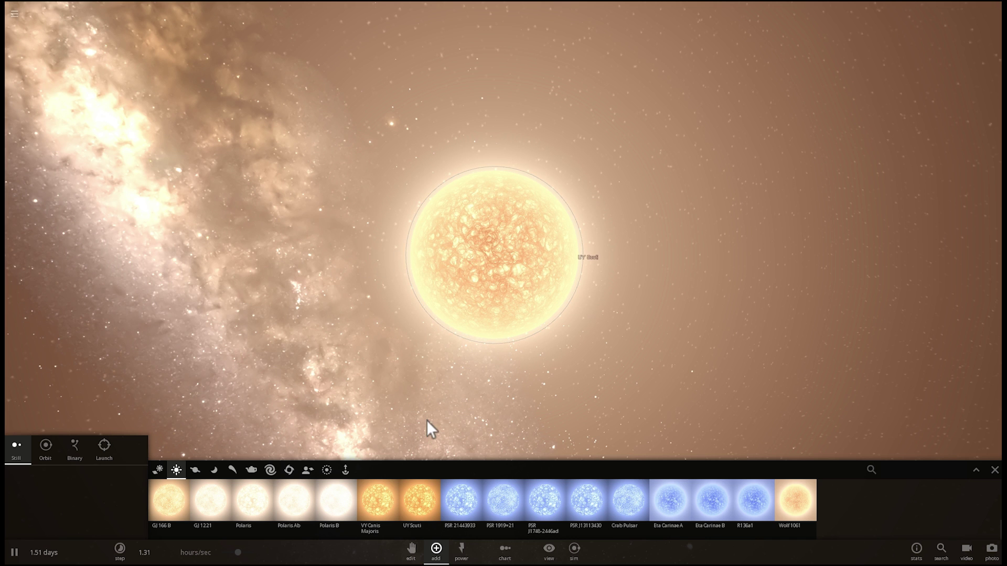
{"action": "left_click_drag", "start_coordinate": [397, 366], "coordinate": [382, 363]}
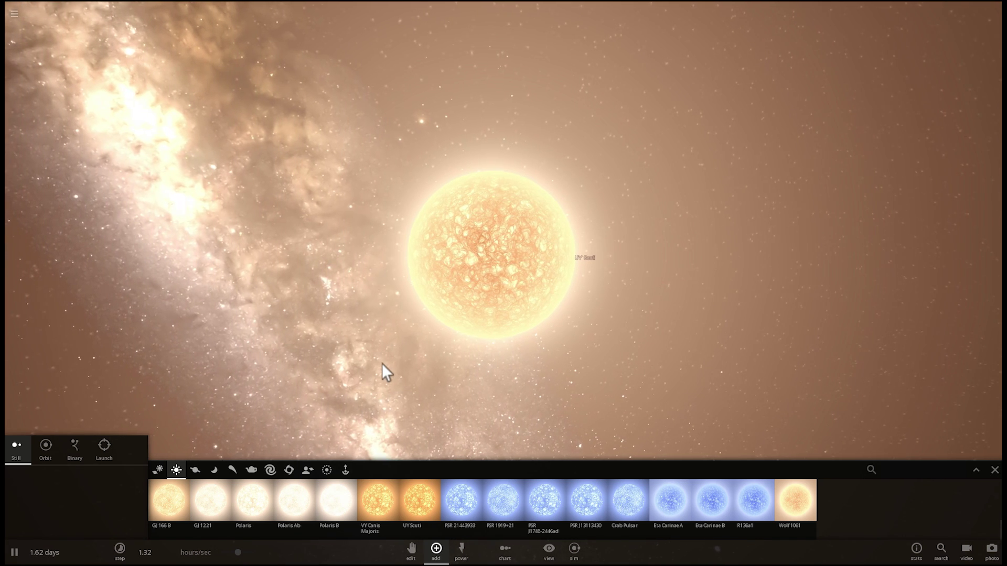
{"action": "left_click", "coordinate": [200, 471]}
{"action": "left_click_drag", "start_coordinate": [318, 341], "coordinate": [367, 382]}
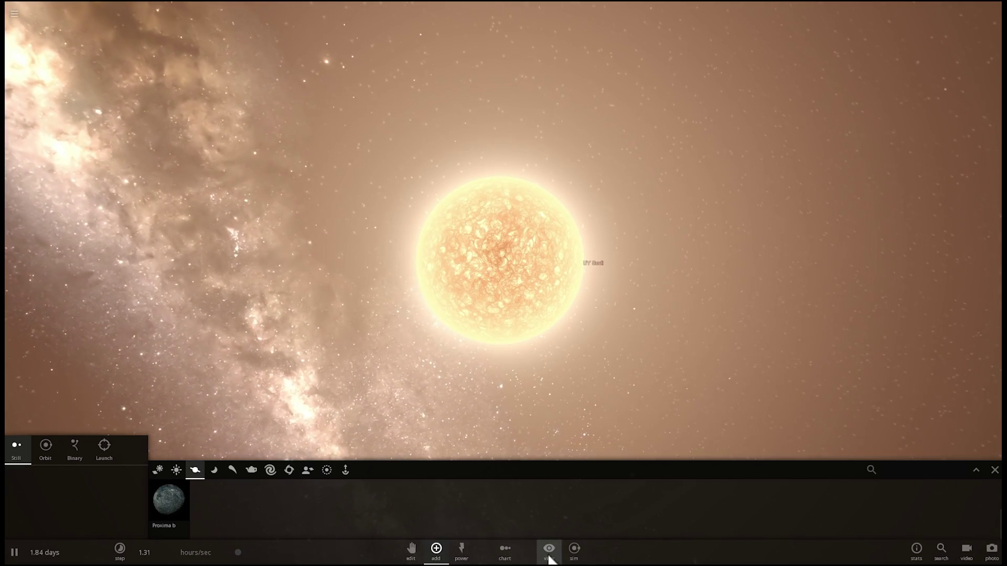
Show the habitable zones around UY Scuti and view their full extent
{"action": "left_click", "coordinate": [548, 557]}
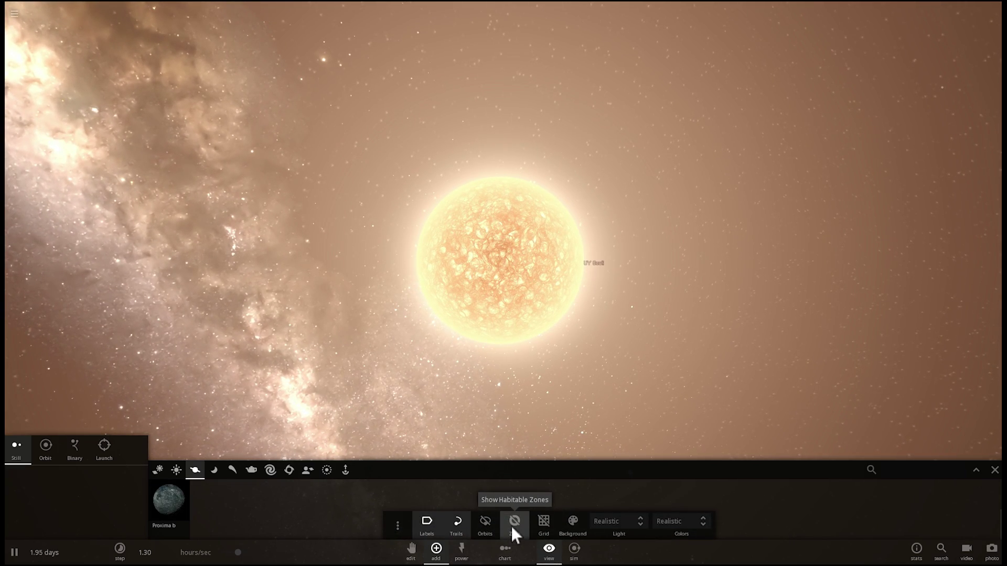
{"action": "left_click", "coordinate": [513, 525]}
{"action": "scroll", "coordinate": [493, 388], "scroll_direction": "down", "scroll_amount": 5}
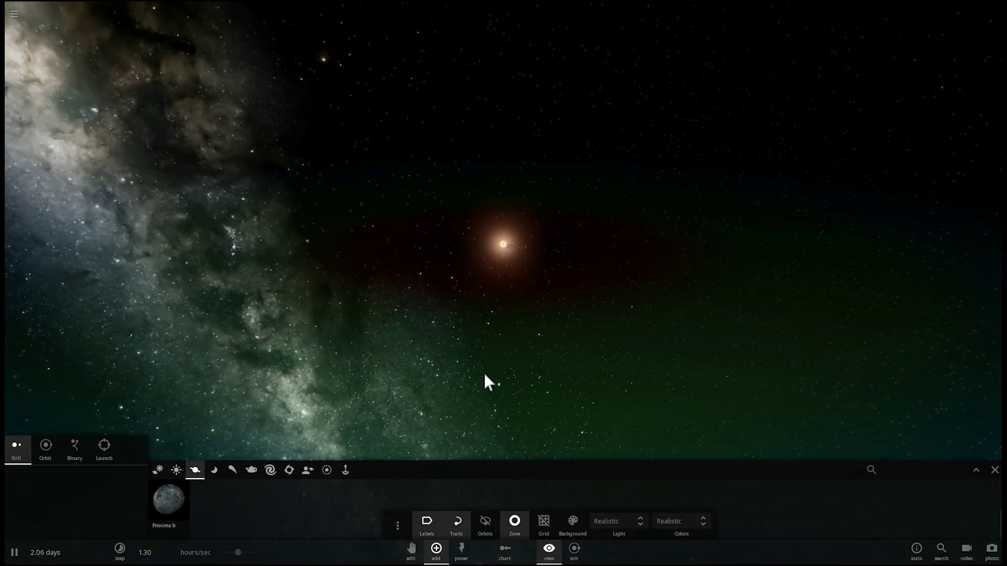
{"action": "left_click_drag", "start_coordinate": [483, 376], "coordinate": [603, 397]}
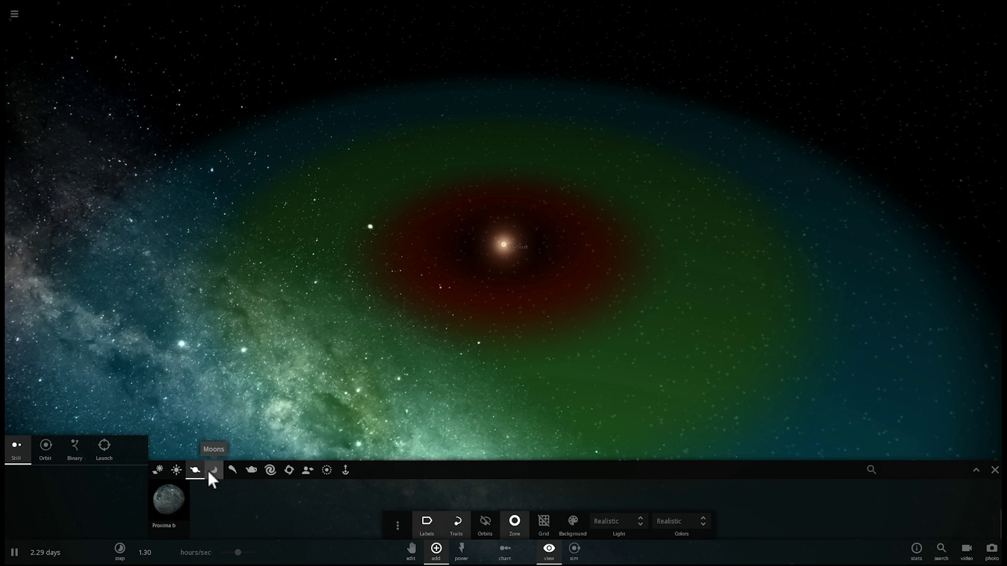
Add random rocky planets orbiting UY Scuti, in the green zone and in the red zone at about 357 AU
{"action": "left_click", "coordinate": [177, 469]}
{"action": "left_click", "coordinate": [193, 468]}
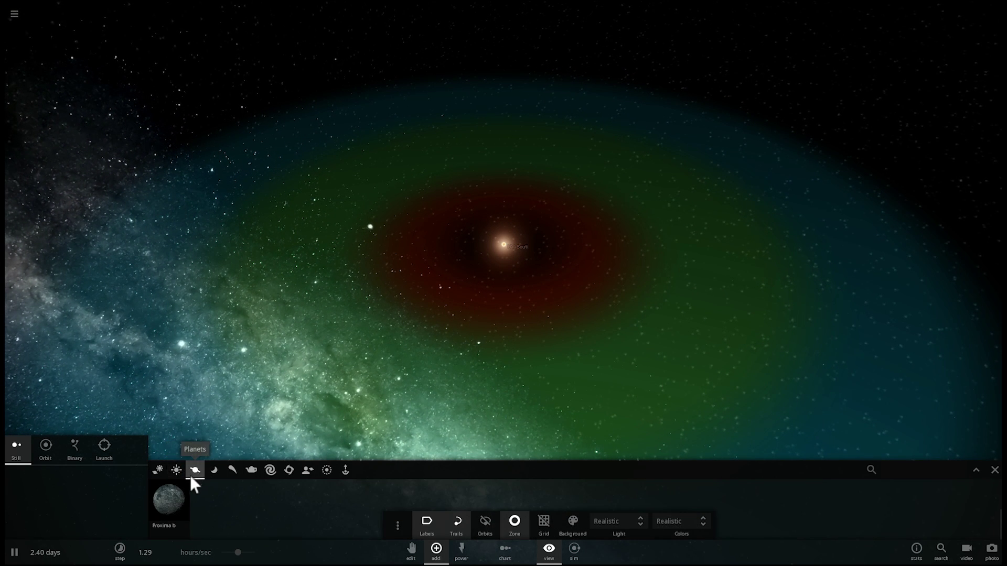
{"action": "left_click", "coordinate": [174, 499]}
{"action": "left_click", "coordinate": [315, 410]}
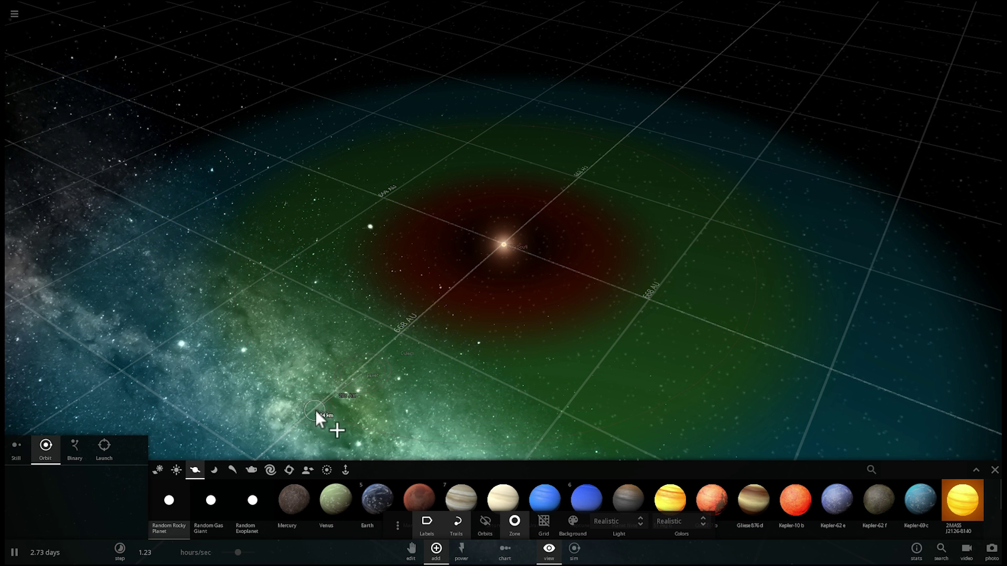
{"action": "left_click", "coordinate": [448, 300]}
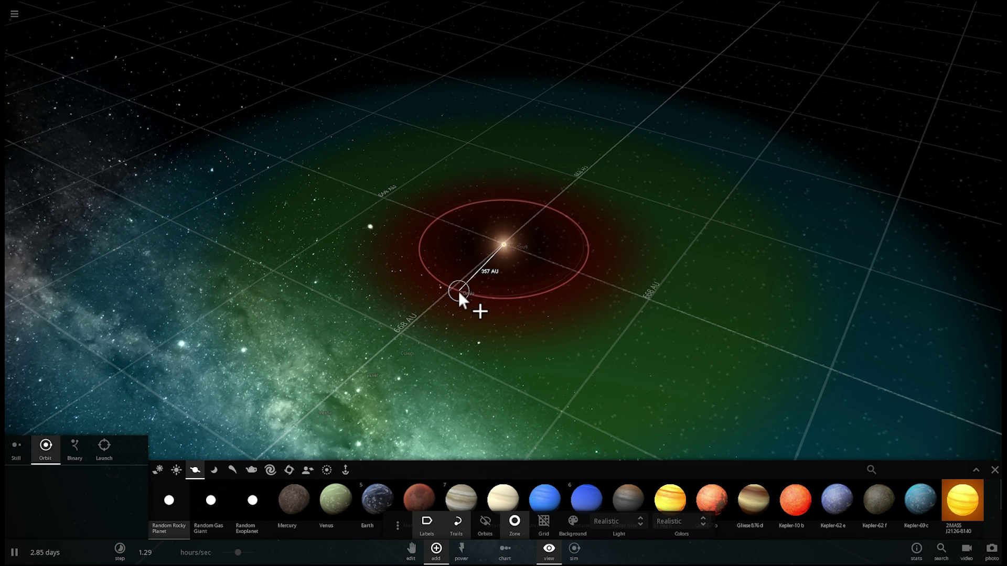
Add random gas giants orbiting UY Scuti, from close to the star to beyond the blue zone at about 2500 AU
{"action": "left_click", "coordinate": [219, 504]}
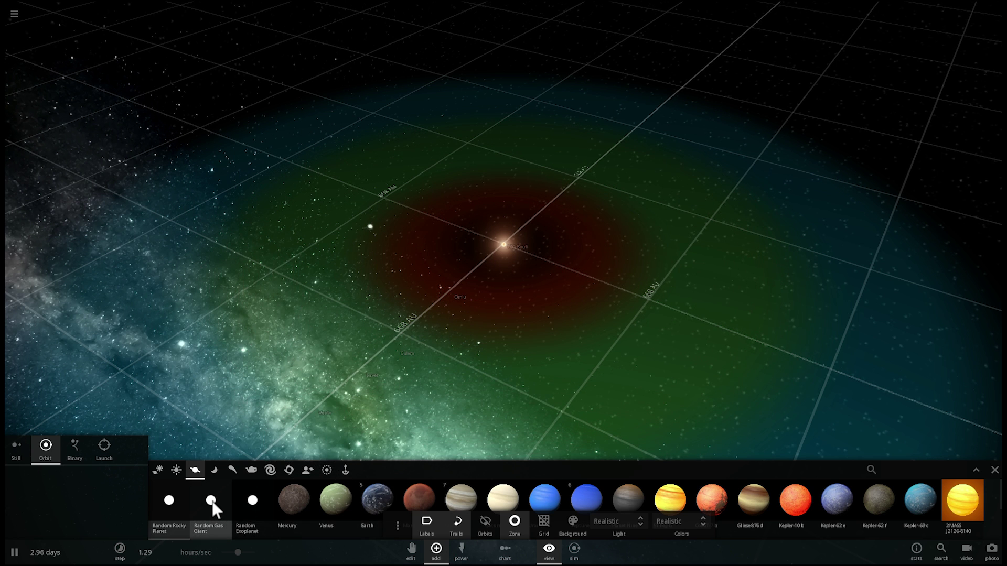
{"action": "left_click", "coordinate": [483, 272]}
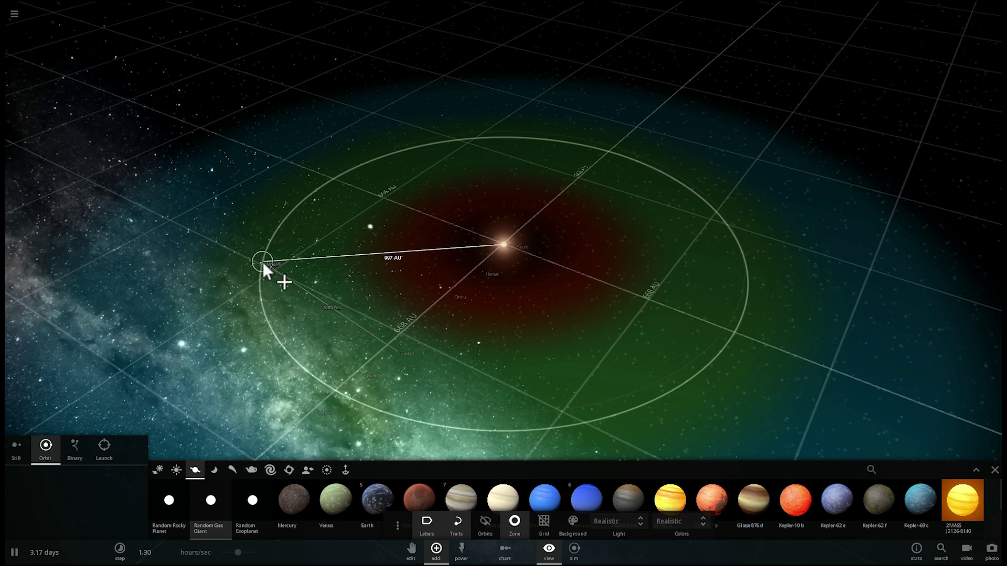
{"action": "left_click", "coordinate": [283, 245]}
{"action": "left_click", "coordinate": [167, 267]}
{"action": "scroll", "coordinate": [89, 282], "scroll_direction": "down", "scroll_amount": 3}
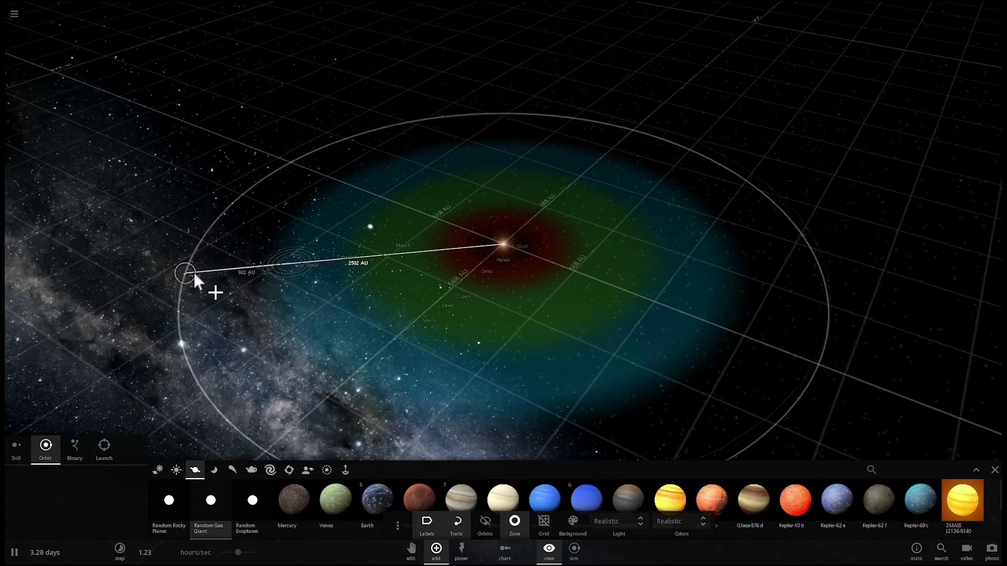
{"action": "left_click", "coordinate": [193, 273]}
{"action": "left_click", "coordinate": [185, 420]}
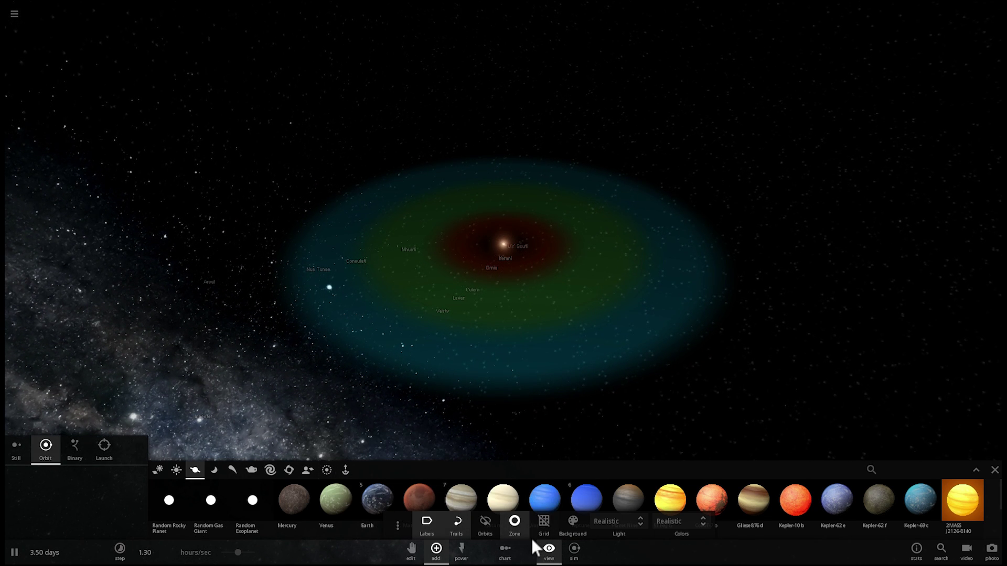
Display the planets' orbits and speed the simulation up to about 8.5 days per second
{"action": "left_click", "coordinate": [492, 524]}
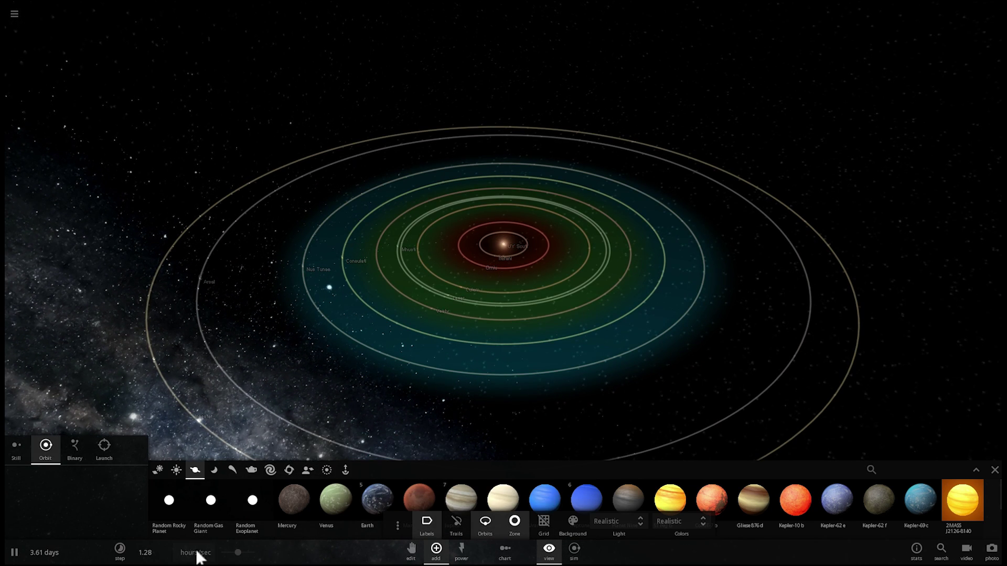
{"action": "left_click_drag", "start_coordinate": [238, 553], "coordinate": [258, 555]}
{"action": "right_click_drag", "start_coordinate": [527, 234], "coordinate": [517, 231]}
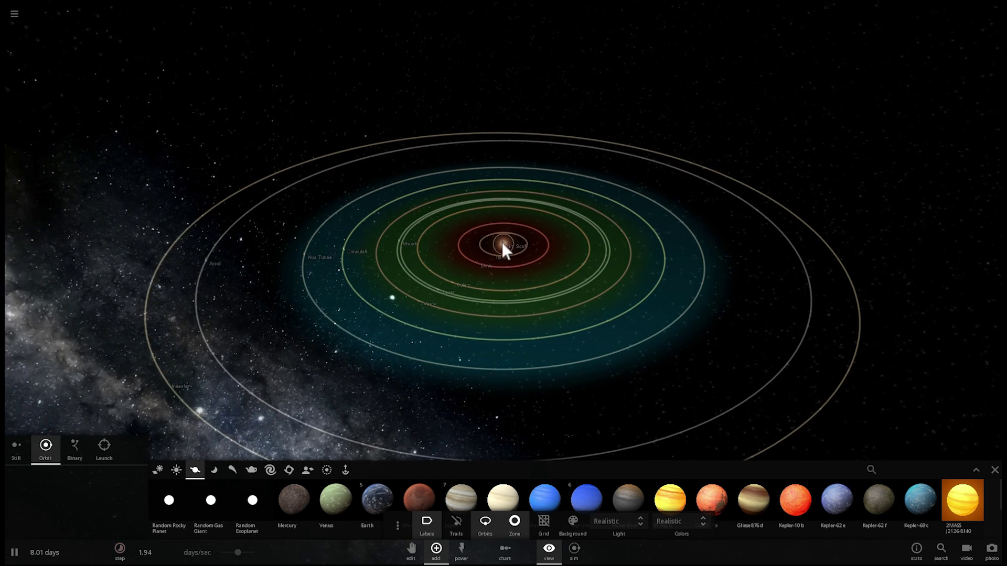
{"action": "left_click_drag", "start_coordinate": [258, 554], "coordinate": [254, 551]}
Make the planets' orbits elliptical, setting the eccentricity of Culem to 0.36 and of Inaester to 0.73
{"action": "left_click", "coordinate": [439, 279]}
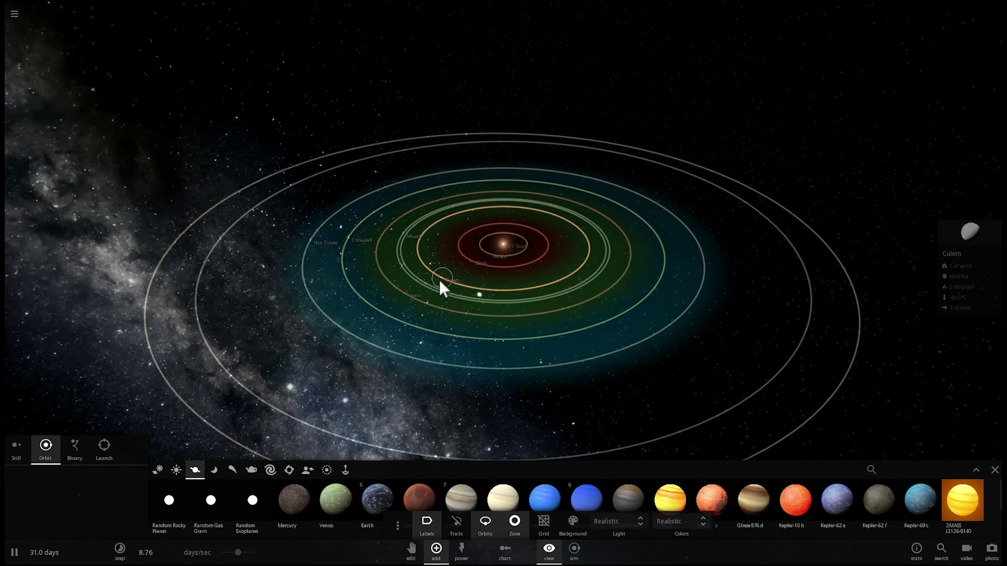
{"action": "left_click", "coordinate": [983, 232]}
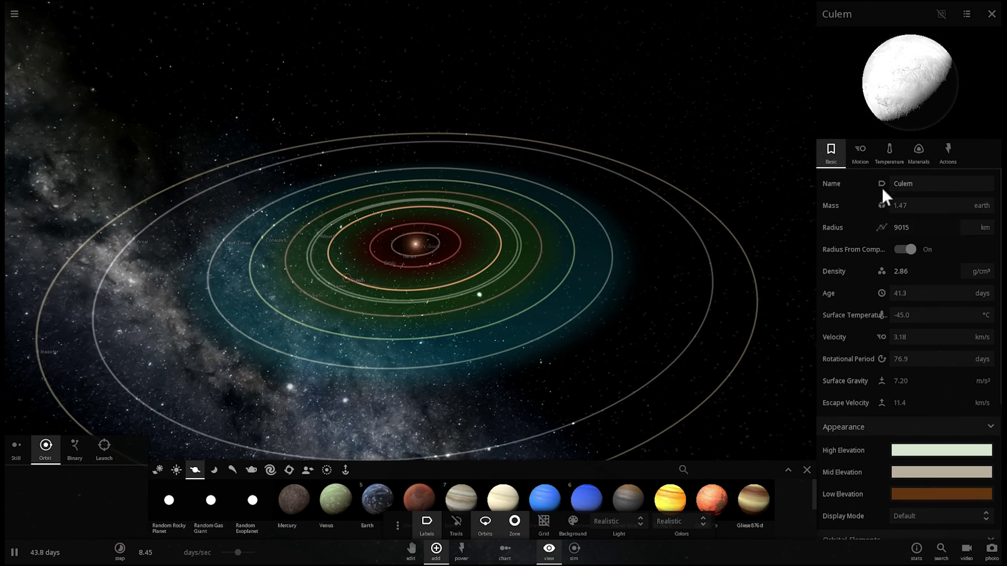
{"action": "left_click", "coordinate": [859, 157]}
{"action": "scroll", "coordinate": [881, 263], "scroll_direction": "down", "scroll_amount": 5}
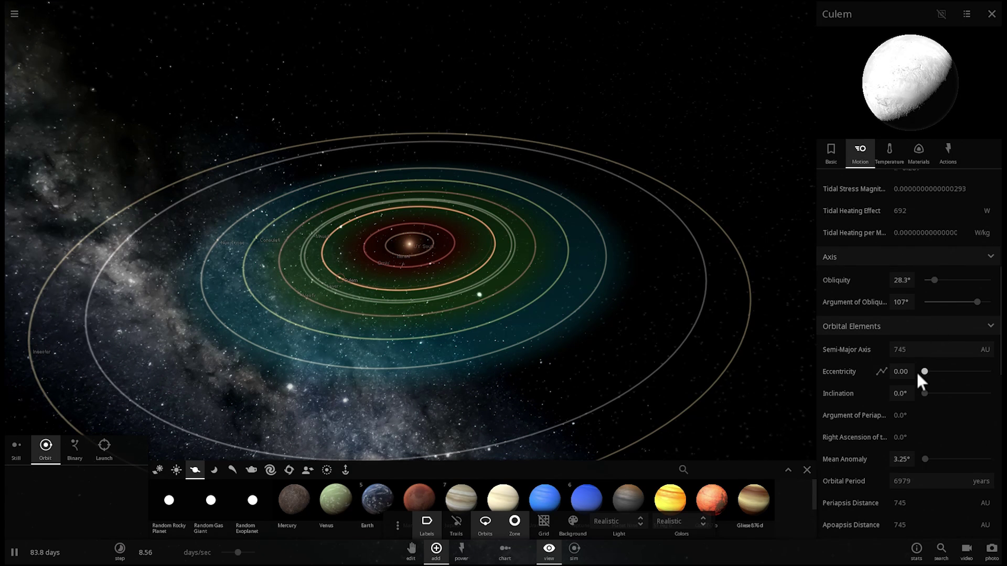
{"action": "left_click_drag", "start_coordinate": [923, 372], "coordinate": [948, 371]}
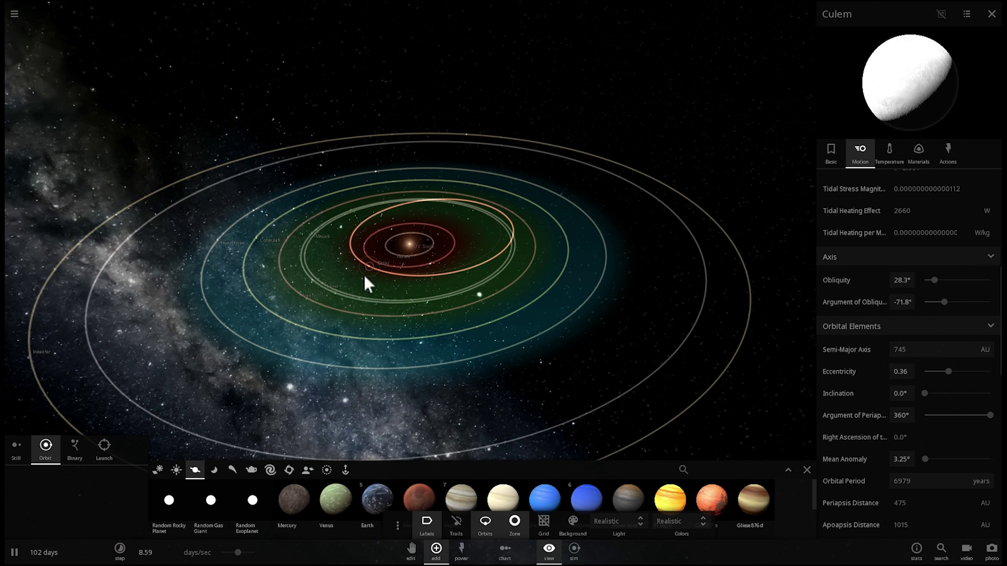
{"action": "left_click", "coordinate": [430, 263]}
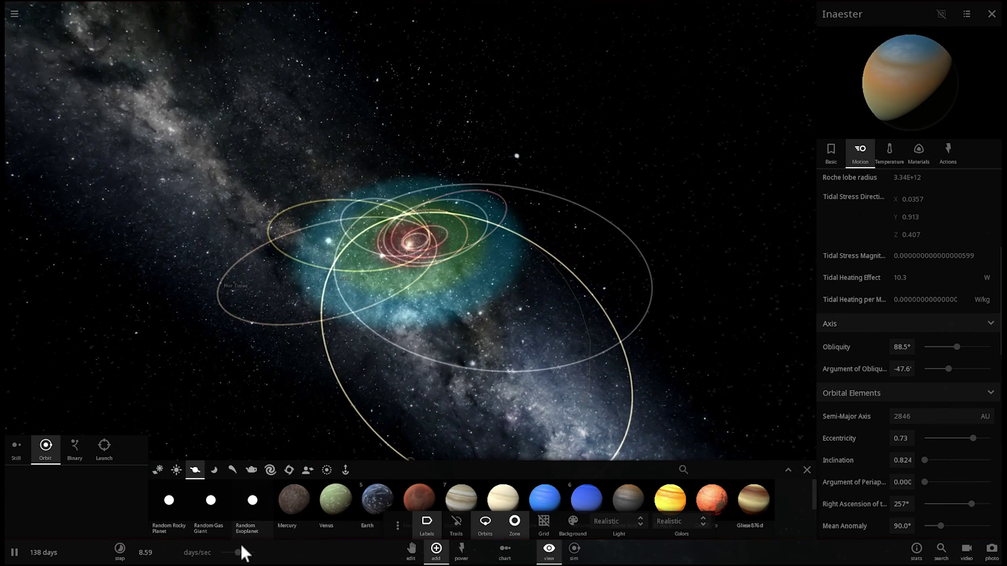
Speed the simulation up to about 4.7 months per second and watch the inner planets orbit UY Scuti
{"action": "left_click_drag", "start_coordinate": [241, 553], "coordinate": [252, 550]}
{"action": "left_click_drag", "start_coordinate": [433, 381], "coordinate": [393, 279]}
{"action": "scroll", "coordinate": [425, 354], "scroll_direction": "up", "scroll_amount": 3}
{"action": "scroll", "coordinate": [459, 290], "scroll_direction": "up", "scroll_amount": 5}
{"action": "scroll", "coordinate": [424, 261], "scroll_direction": "up", "scroll_amount": 5}
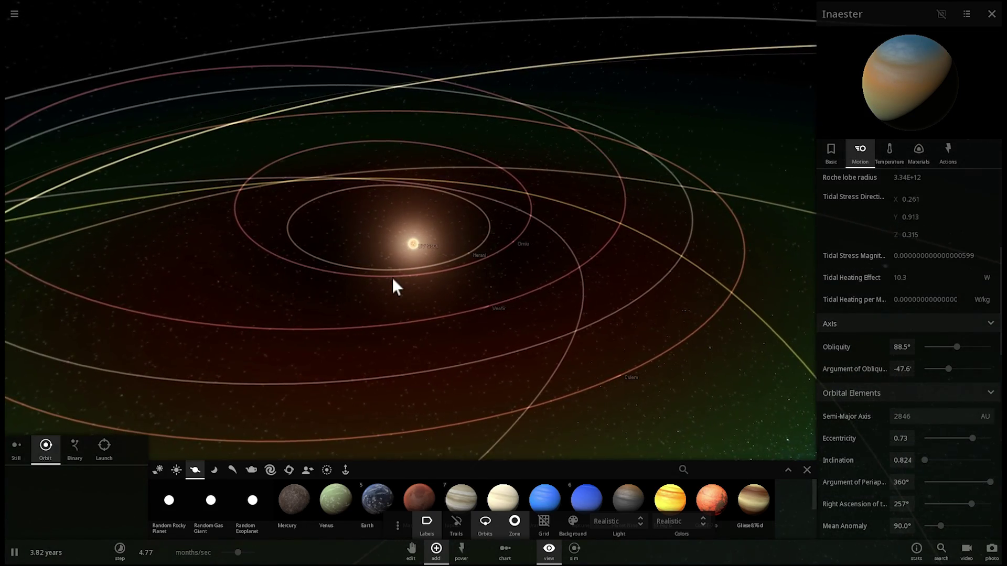
{"action": "scroll", "coordinate": [395, 275], "scroll_direction": "up", "scroll_amount": 3}
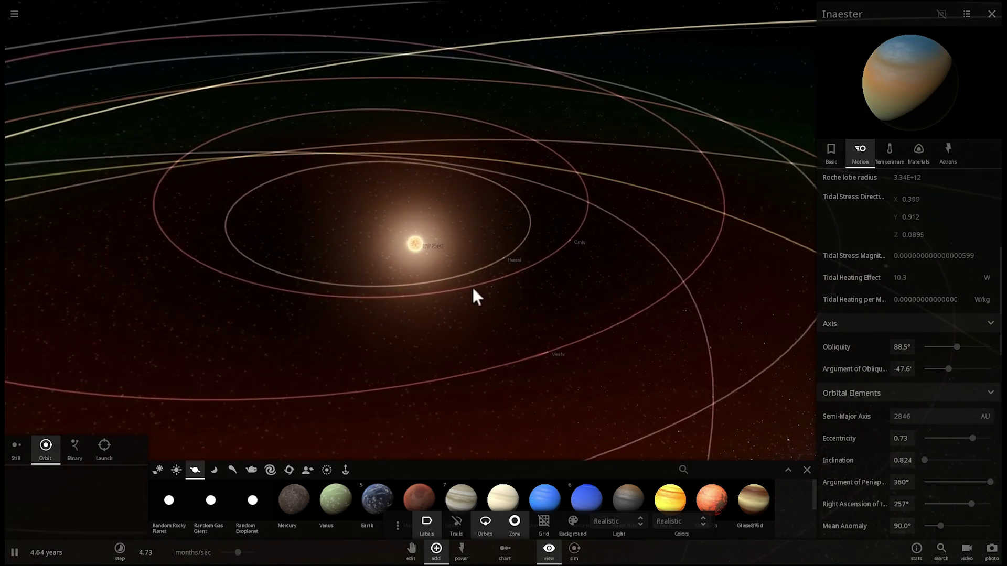
{"action": "left_click_drag", "start_coordinate": [472, 285], "coordinate": [636, 360]}
{"action": "scroll", "coordinate": [456, 338], "scroll_direction": "down", "scroll_amount": 3}
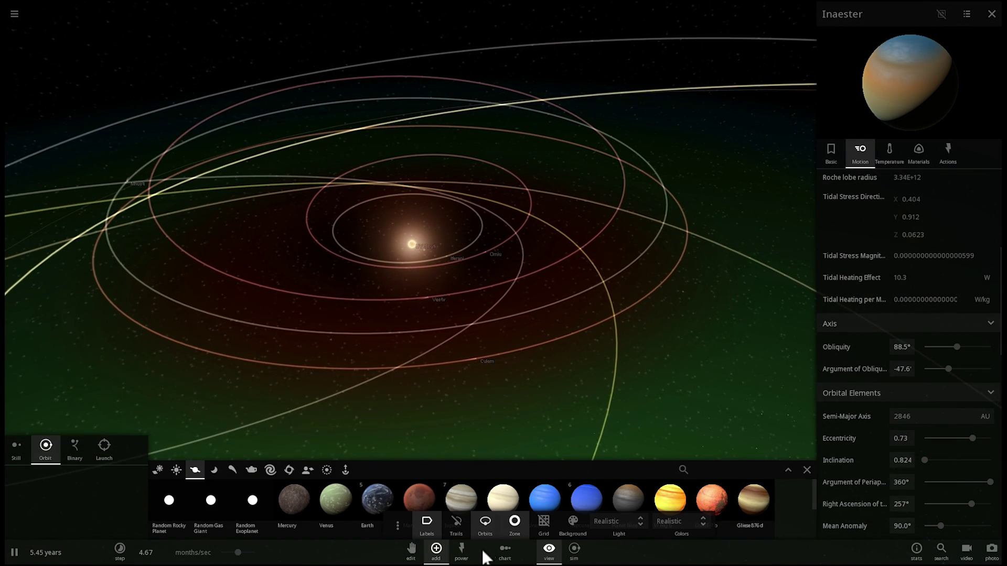
Speed the simulation up to about 1.9 years per second, close the object browser and select the planet Mnusti
{"action": "left_click_drag", "start_coordinate": [238, 553], "coordinate": [297, 549]}
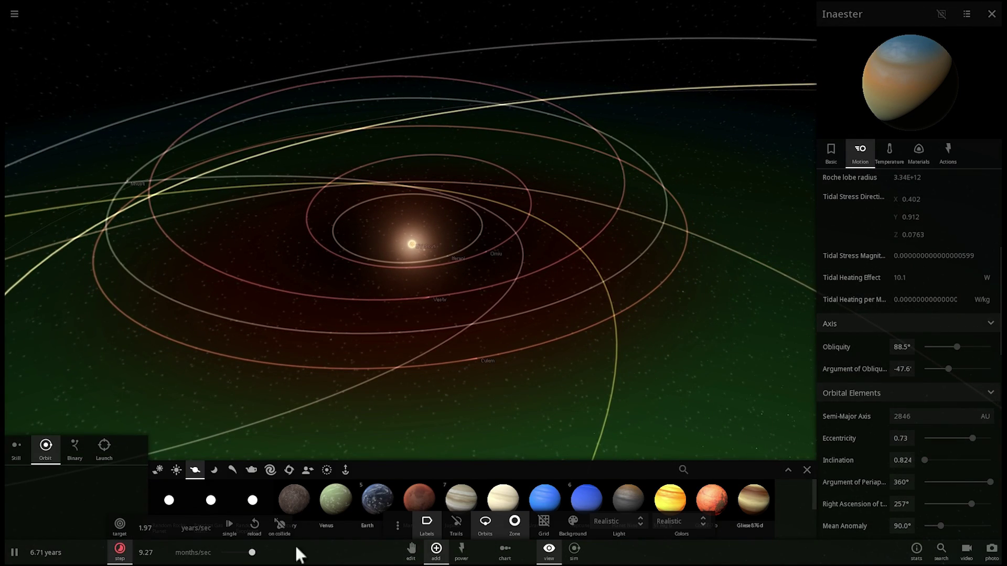
{"action": "left_click", "coordinate": [807, 469]}
{"action": "left_click_drag", "start_coordinate": [628, 417], "coordinate": [301, 293]}
{"action": "left_click", "coordinate": [382, 174]}
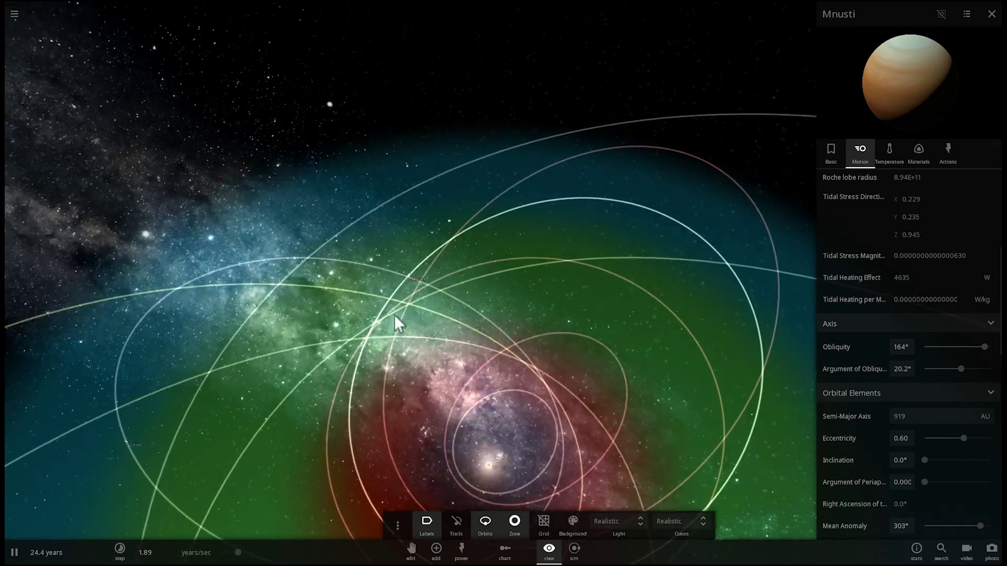
{"action": "left_click_drag", "start_coordinate": [395, 314], "coordinate": [443, 418]}
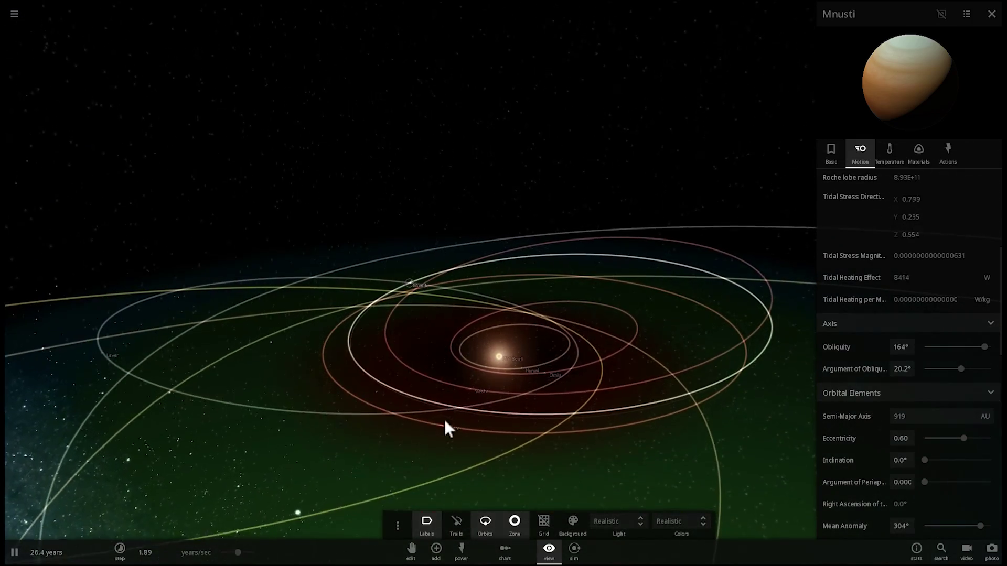
Select the planet Culem and view its basic properties against its orbit through the habitable zones
{"action": "left_click", "coordinate": [441, 425]}
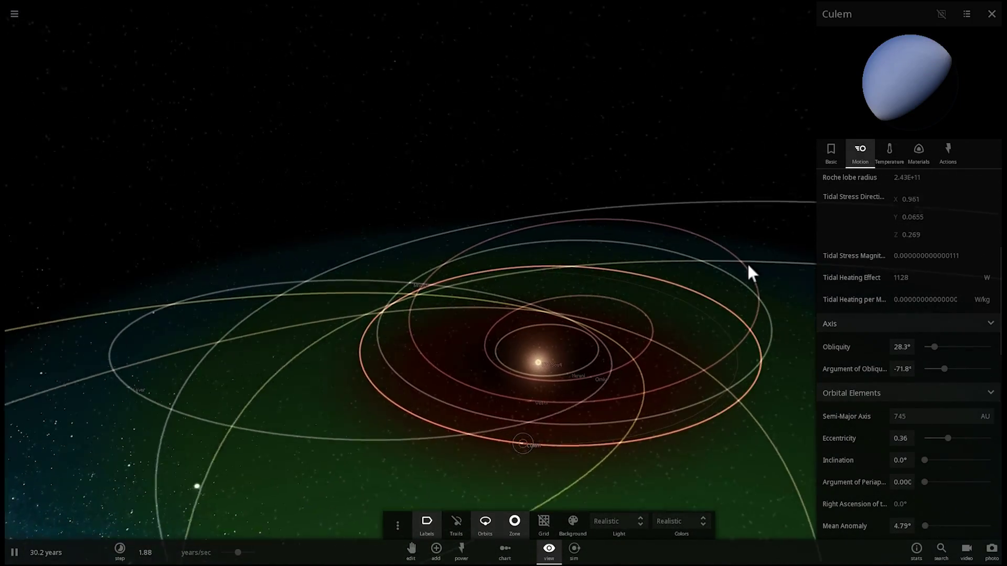
{"action": "left_click", "coordinate": [831, 152]}
{"action": "left_click_drag", "start_coordinate": [514, 317], "coordinate": [711, 332]}
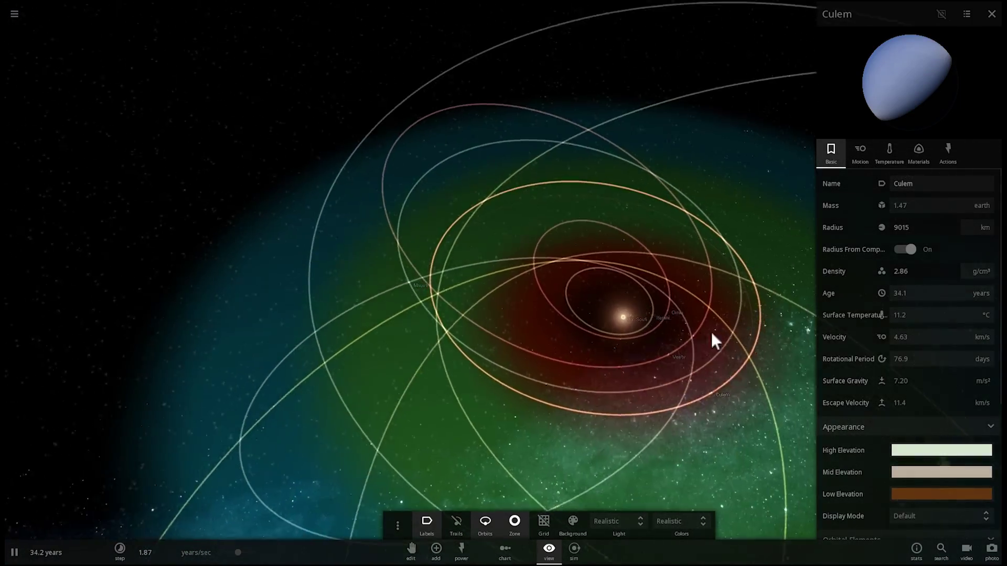
Focus on the planet Vestv, hide the habitable zones and slow the simulation to about 15 days per second
{"action": "left_click", "coordinate": [663, 368]}
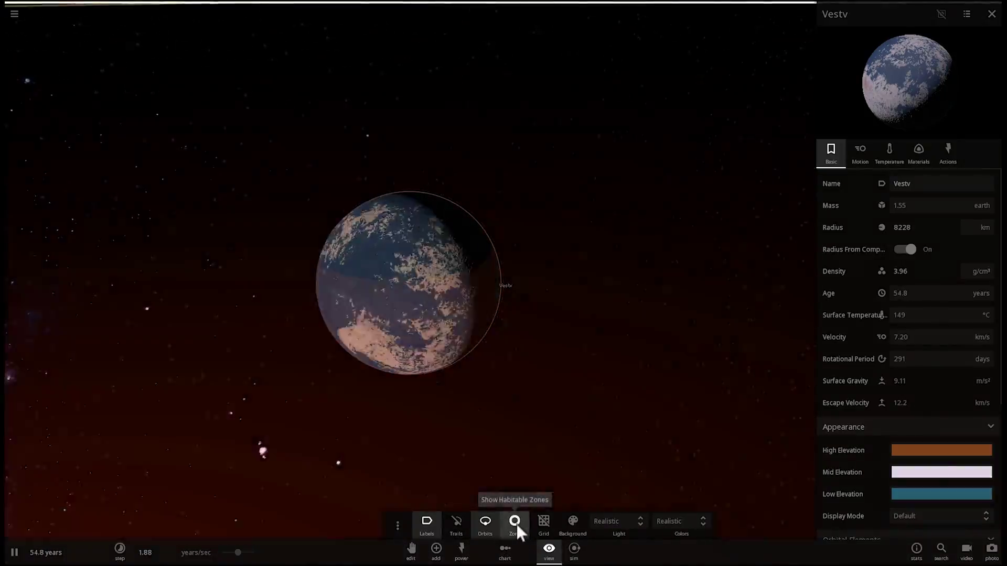
{"action": "left_click", "coordinate": [515, 523]}
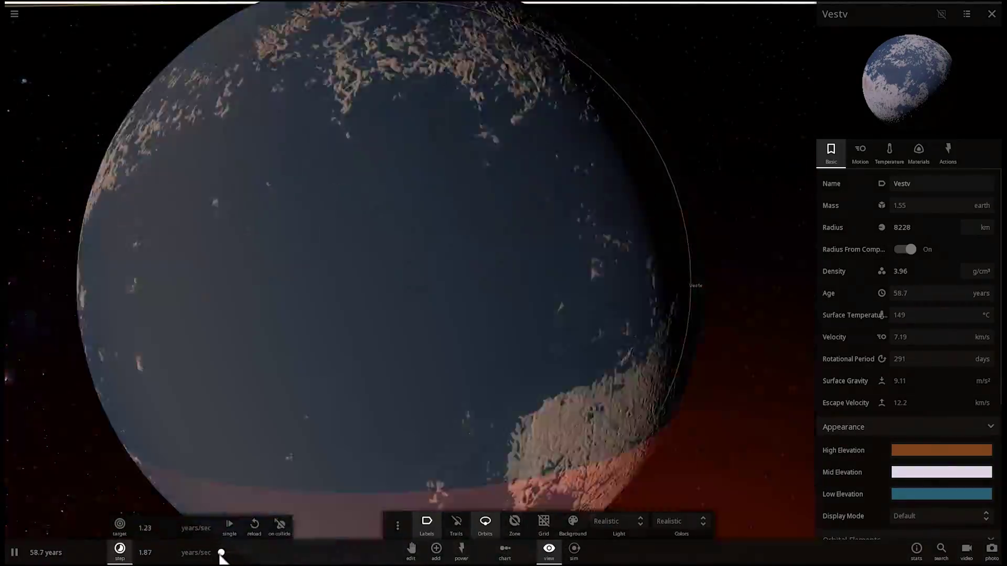
{"action": "left_click_drag", "start_coordinate": [219, 553], "coordinate": [215, 553]}
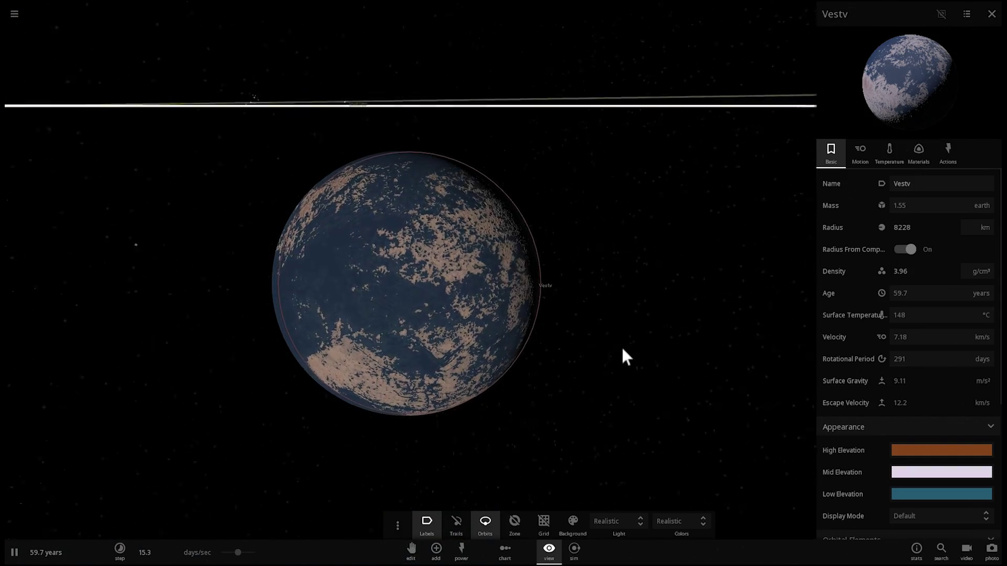
{"action": "scroll", "coordinate": [624, 355], "scroll_direction": "up", "scroll_amount": 5}
Inspect Vestv's temperature and material composition while running the simulation at about 1.1 months per second
{"action": "left_click", "coordinate": [888, 156]}
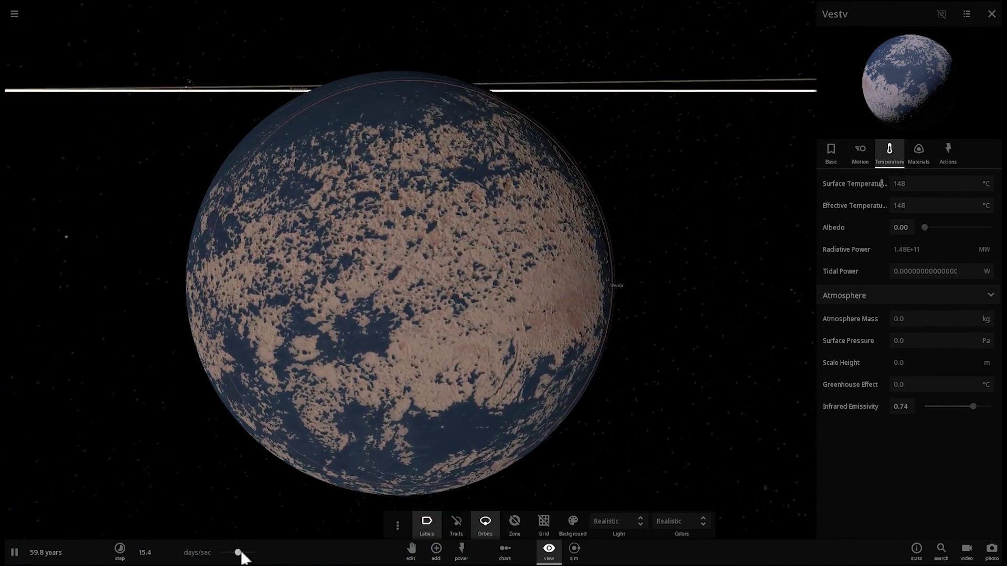
{"action": "left_click_drag", "start_coordinate": [239, 552], "coordinate": [250, 552]}
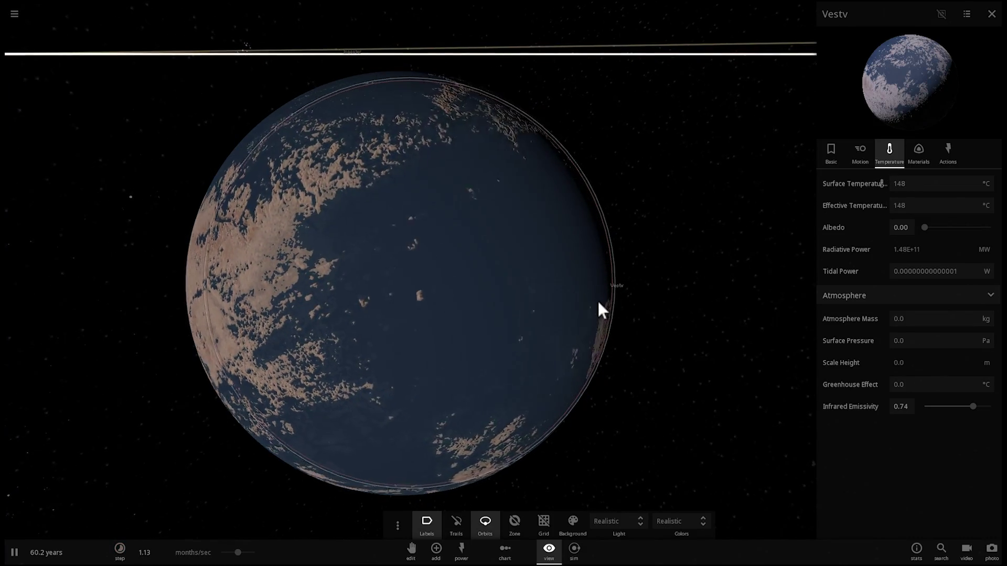
{"action": "left_click", "coordinate": [919, 153]}
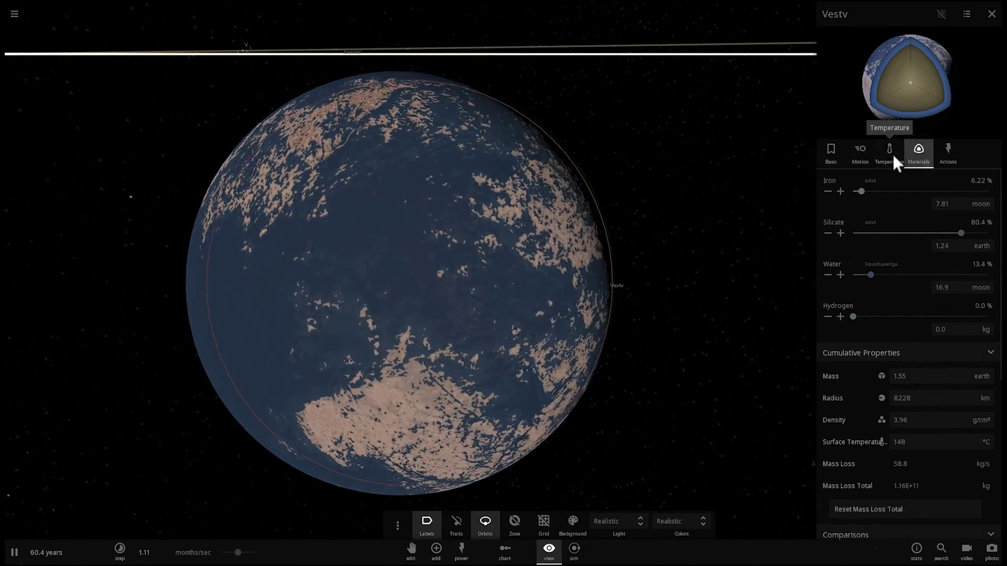
{"action": "left_click", "coordinate": [885, 157]}
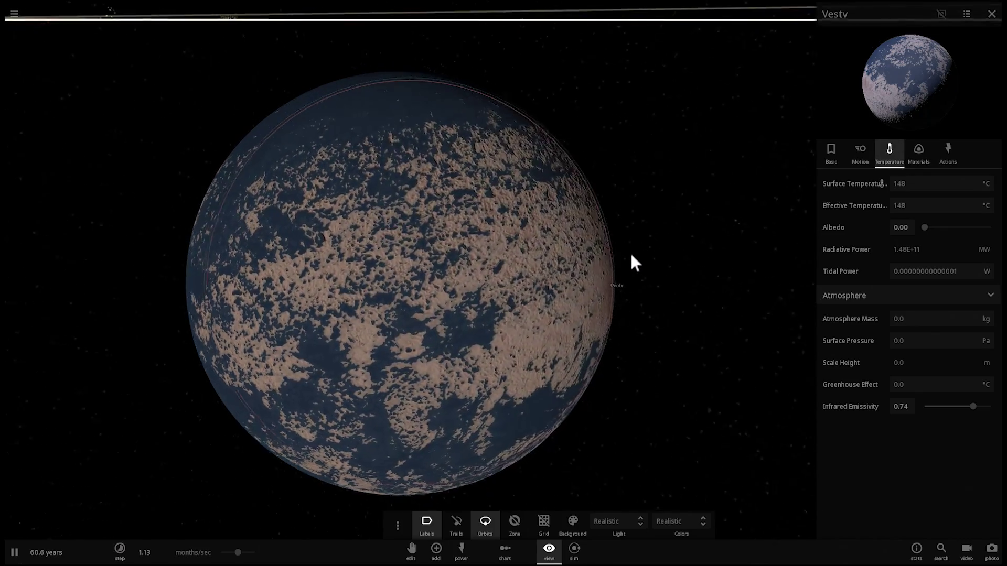
{"action": "scroll", "coordinate": [632, 260], "scroll_direction": "down", "scroll_amount": 3}
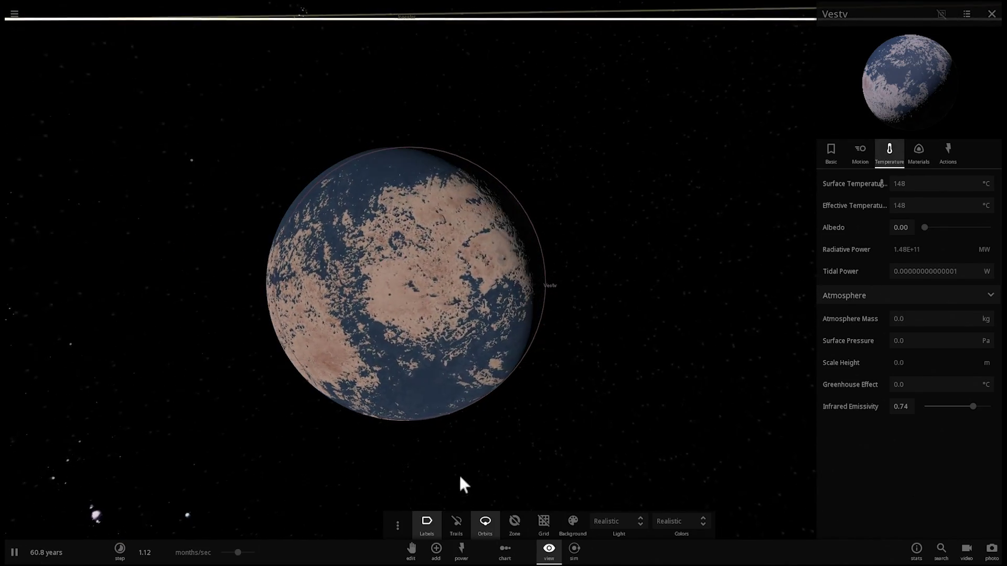
Speed the simulation up to about 6 months per second and show the habitable zones across the whole system
{"action": "left_click_drag", "start_coordinate": [240, 552], "coordinate": [249, 554]}
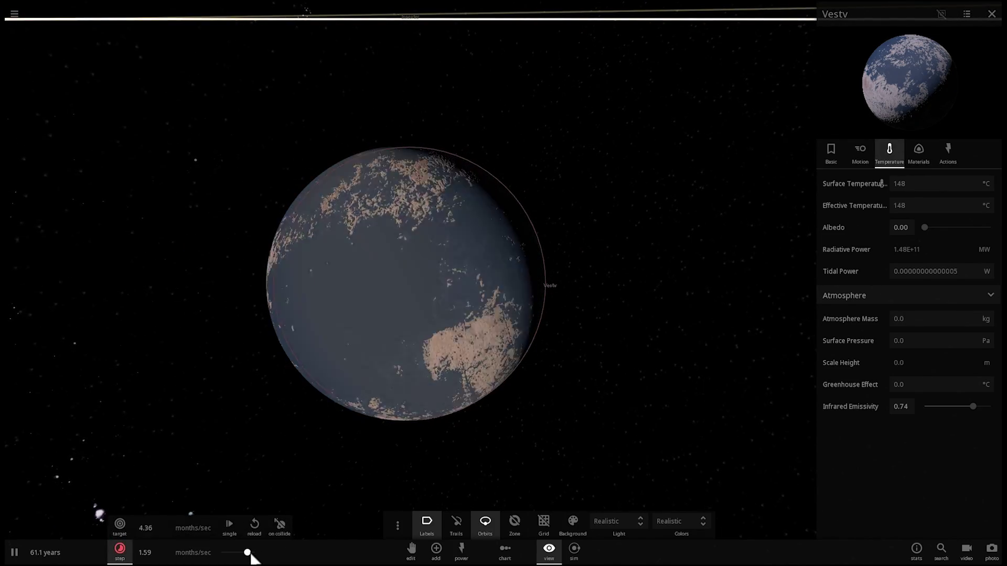
{"action": "scroll", "coordinate": [551, 339], "scroll_direction": "down", "scroll_amount": 8}
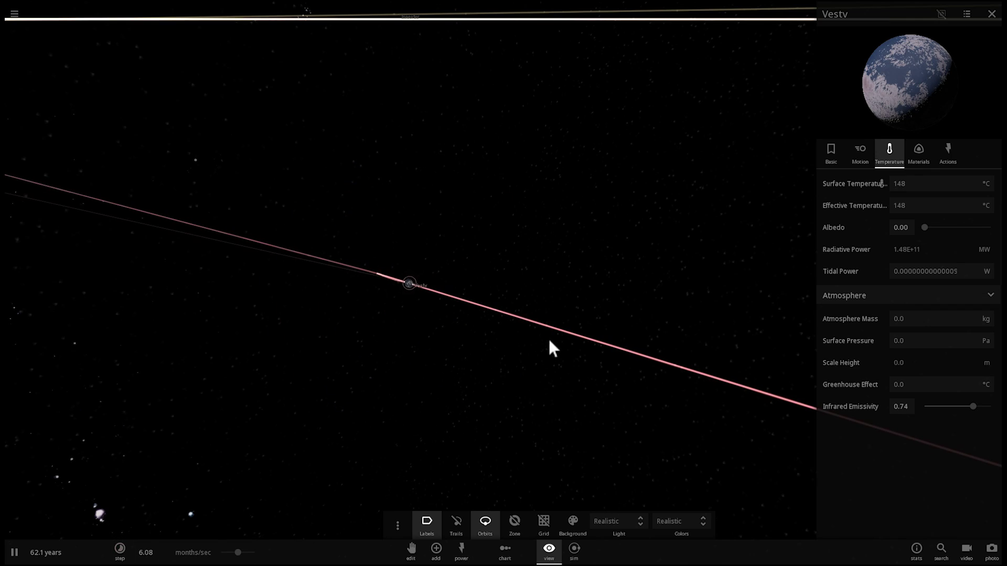
{"action": "scroll", "coordinate": [548, 338], "scroll_direction": "down", "scroll_amount": 8}
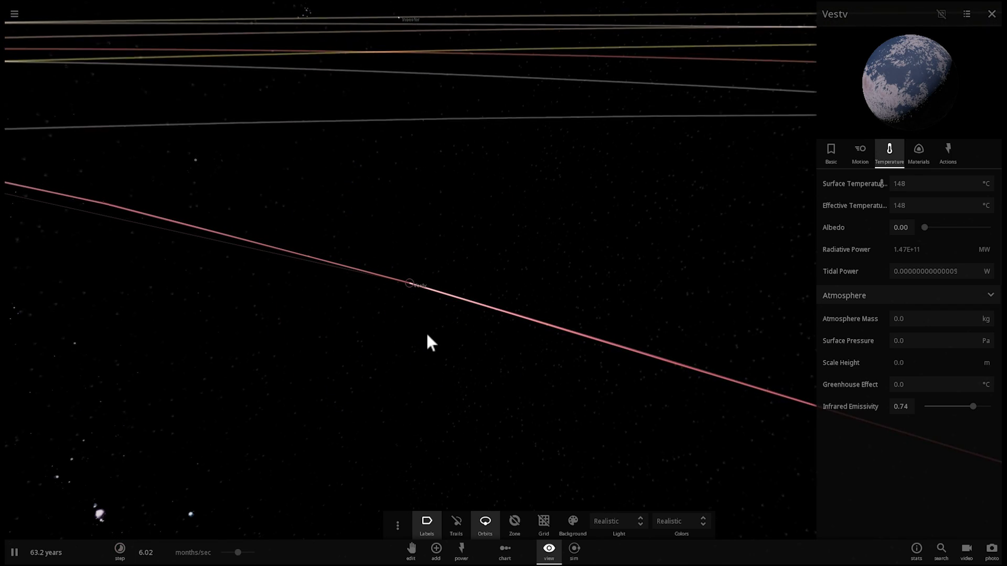
{"action": "scroll", "coordinate": [426, 335], "scroll_direction": "down", "scroll_amount": 8}
{"action": "left_click_drag", "start_coordinate": [423, 341], "coordinate": [383, 388]}
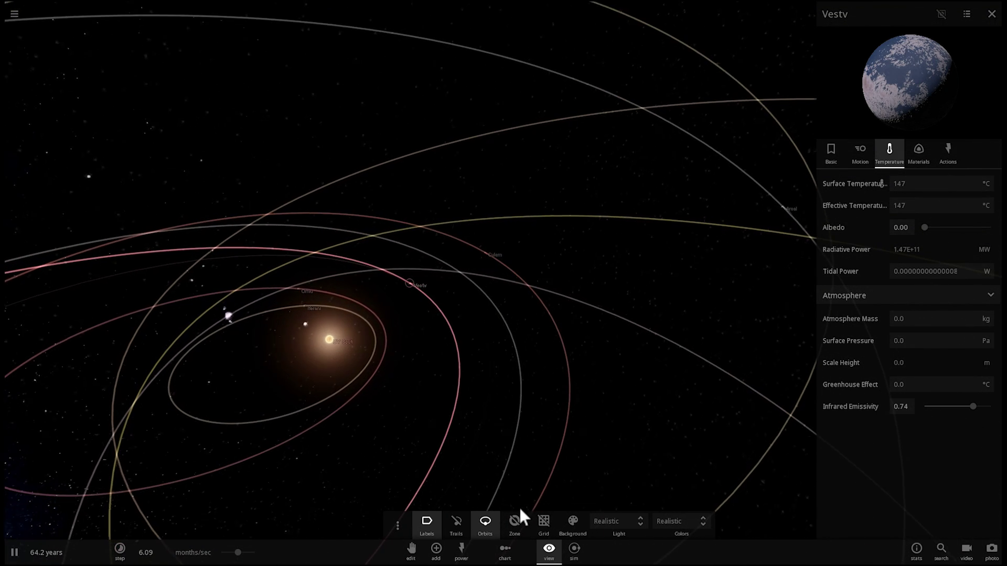
{"action": "left_click", "coordinate": [513, 525]}
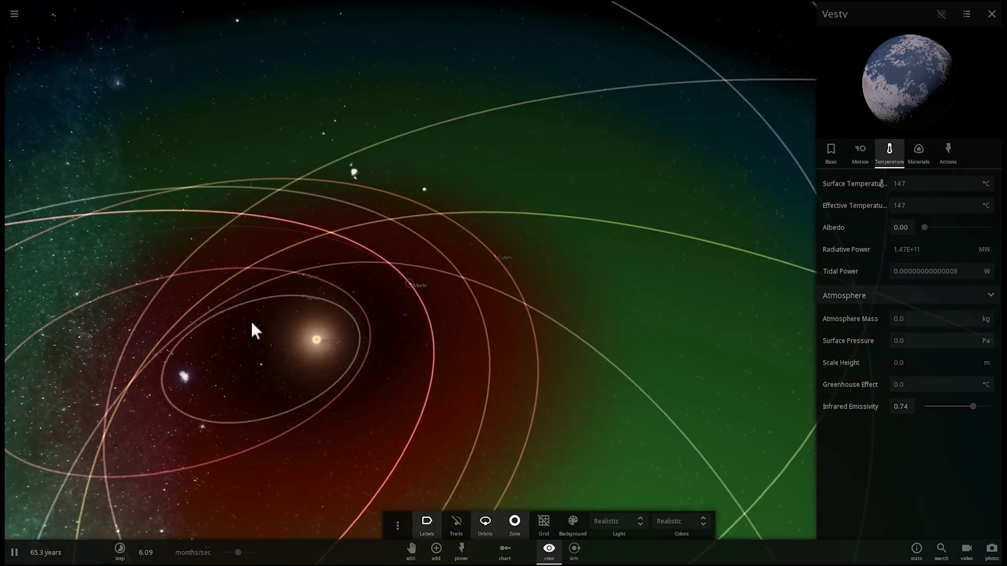
{"action": "mouse_move", "coordinate": [252, 324]}
{"action": "left_mouse_down"}
{"action": "mouse_move", "coordinate": [369, 279]}
{"action": "mouse_move", "coordinate": [295, 278]}
{"action": "mouse_move", "coordinate": [335, 135]}
{"action": "mouse_move", "coordinate": [268, 45]}
{"action": "left_mouse_up"}
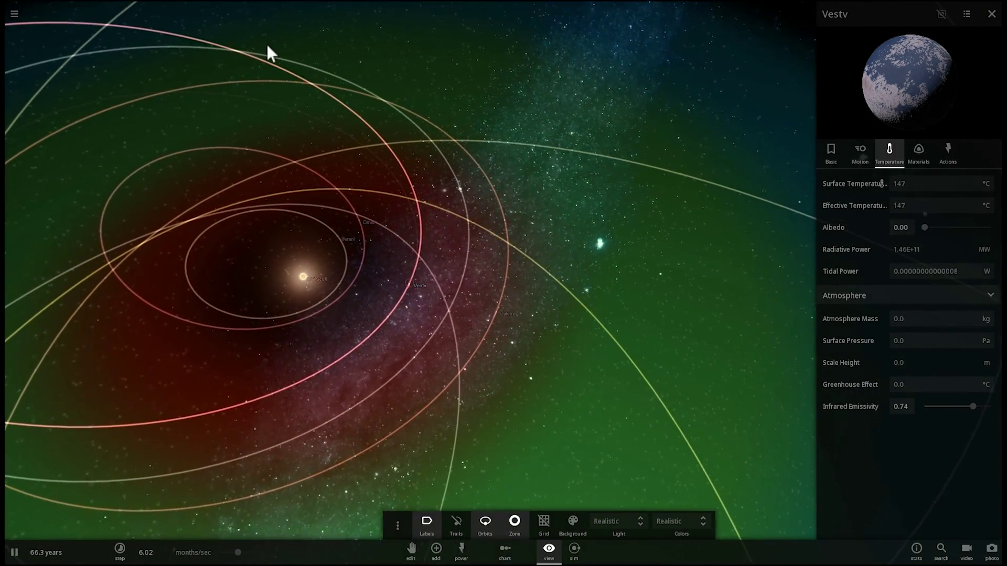
{"action": "left_click_drag", "start_coordinate": [315, 90], "coordinate": [644, 172]}
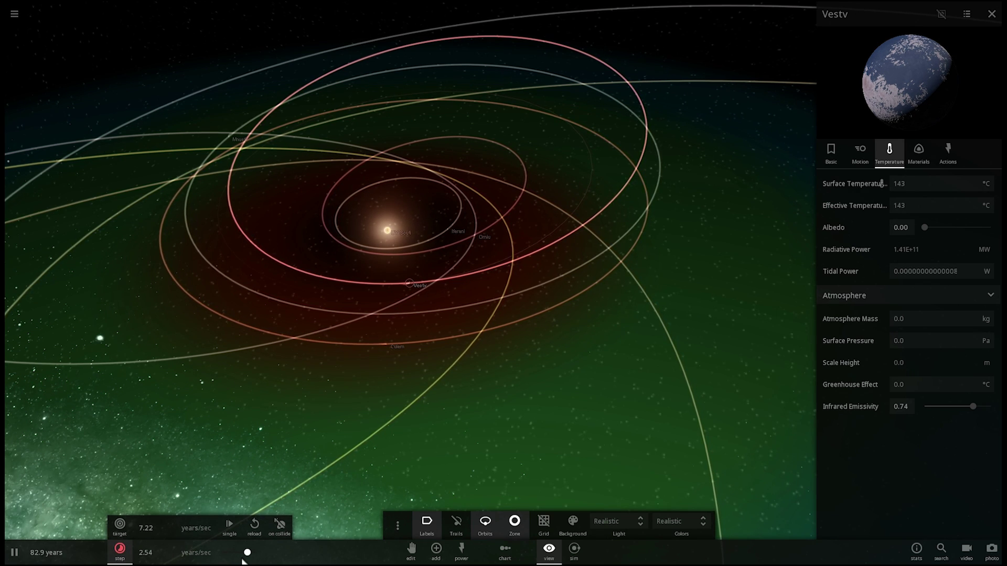
Speed the simulation up to about 19.7 years per second to follow Vestv along its orbit
{"action": "left_click_drag", "start_coordinate": [395, 457], "coordinate": [371, 480]}
{"action": "left_click_drag", "start_coordinate": [237, 552], "coordinate": [252, 552]}
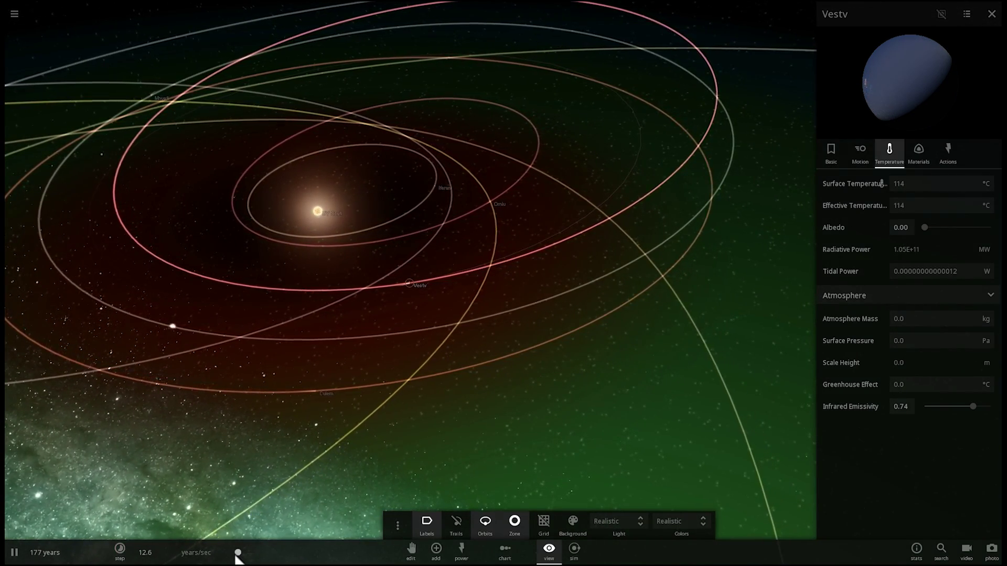
{"action": "left_click_drag", "start_coordinate": [237, 552], "coordinate": [247, 552]}
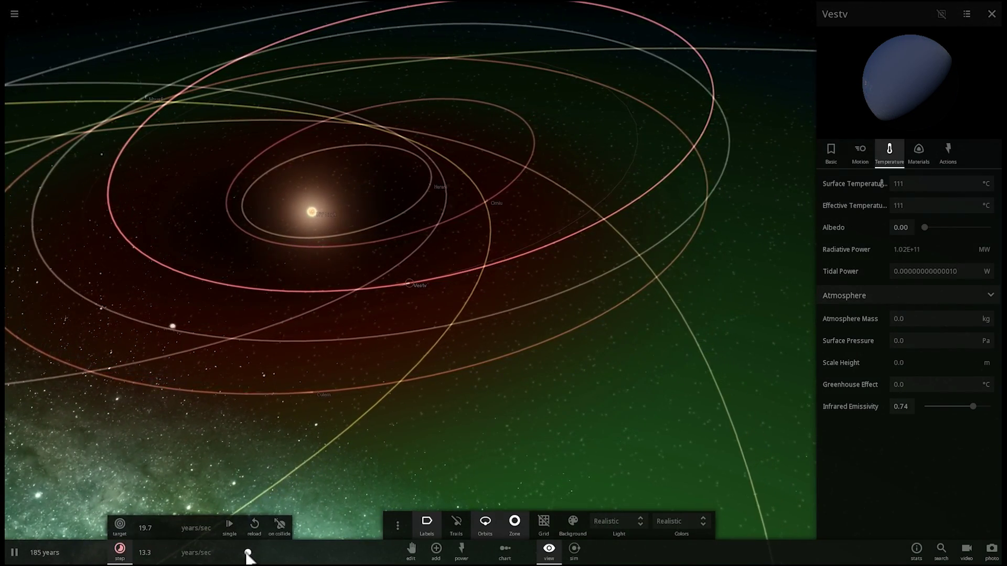
Examine Vestv's orbital elements, distance to its host star and other motion properties
{"action": "left_click", "coordinate": [860, 152]}
{"action": "scroll", "coordinate": [898, 315], "scroll_direction": "down", "scroll_amount": 10}
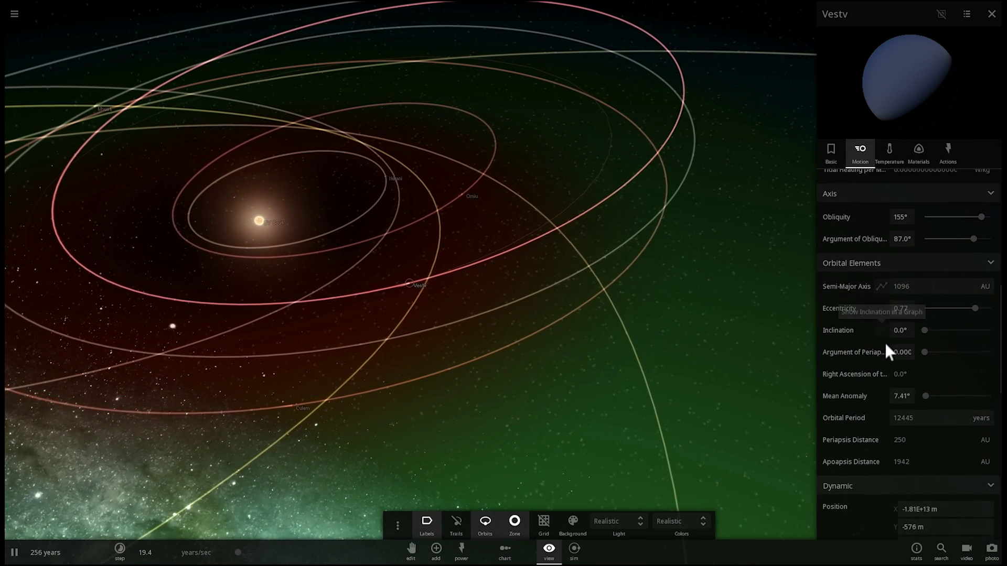
{"action": "scroll", "coordinate": [885, 343], "scroll_direction": "down", "scroll_amount": 5}
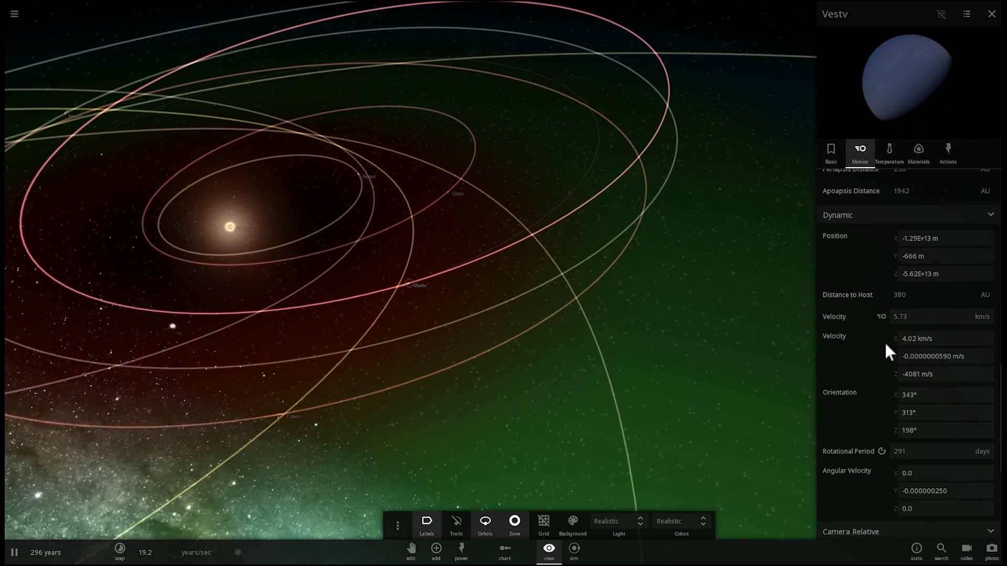
{"action": "scroll", "coordinate": [880, 340], "scroll_direction": "down", "scroll_amount": 4}
{"action": "scroll", "coordinate": [883, 351], "scroll_direction": "up", "scroll_amount": 10}
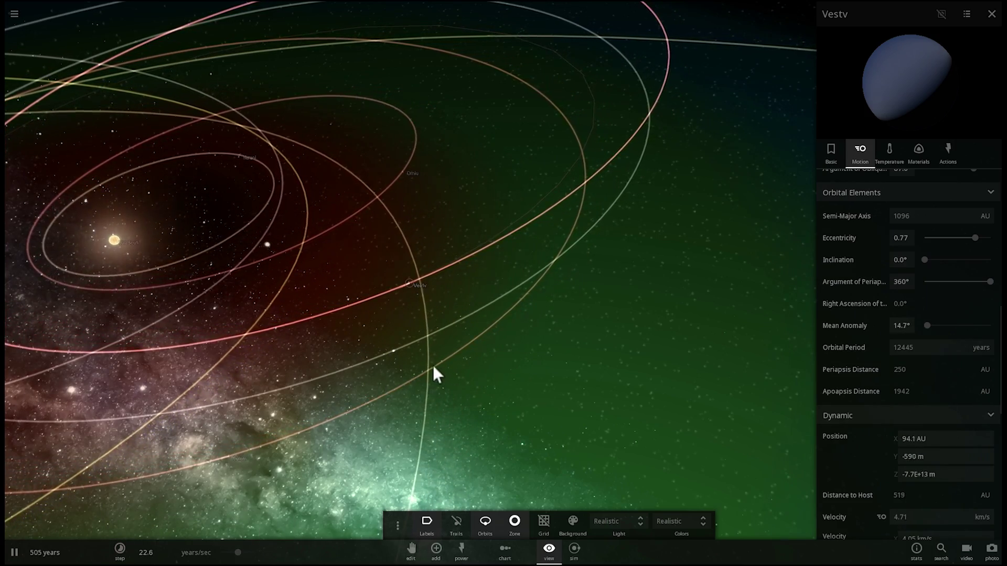
Pause the simulation, slow it to about 4.5 years per second and resume it while watching Vestv enter the green zone
{"action": "left_click_drag", "start_coordinate": [433, 366], "coordinate": [372, 345]}
{"action": "key", "text": "space"}
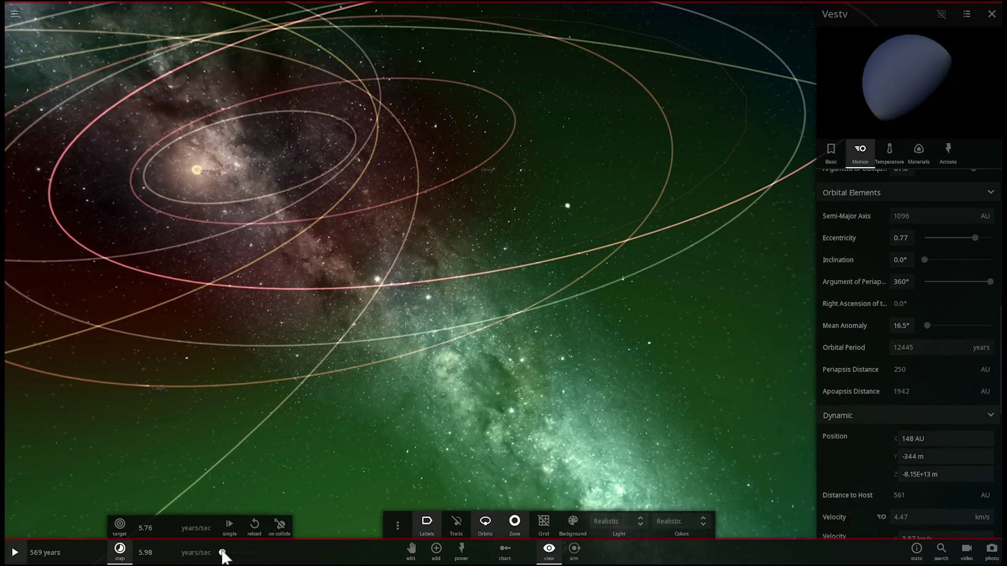
{"action": "left_click_drag", "start_coordinate": [298, 451], "coordinate": [366, 321]}
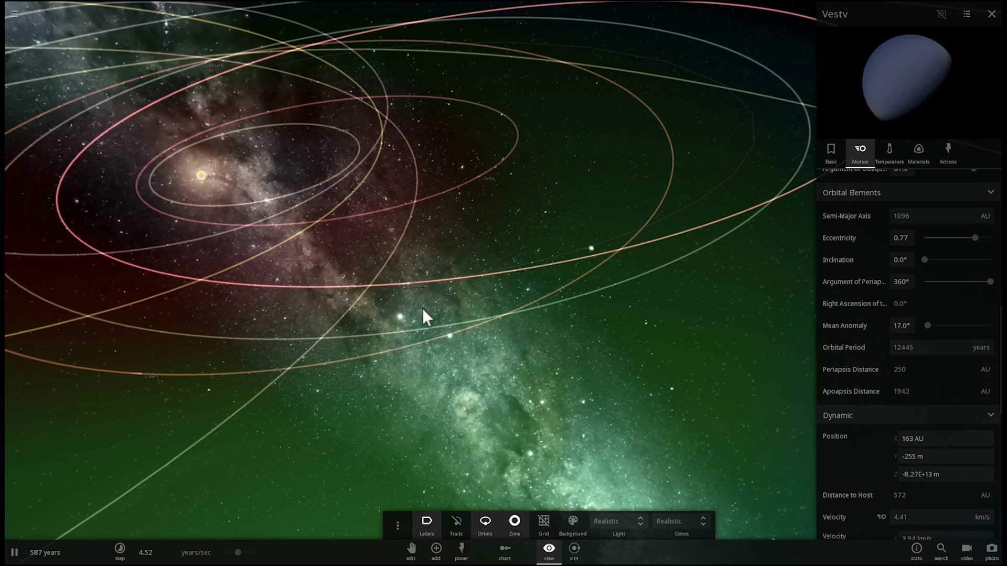
{"action": "left_click_drag", "start_coordinate": [422, 301], "coordinate": [418, 291]}
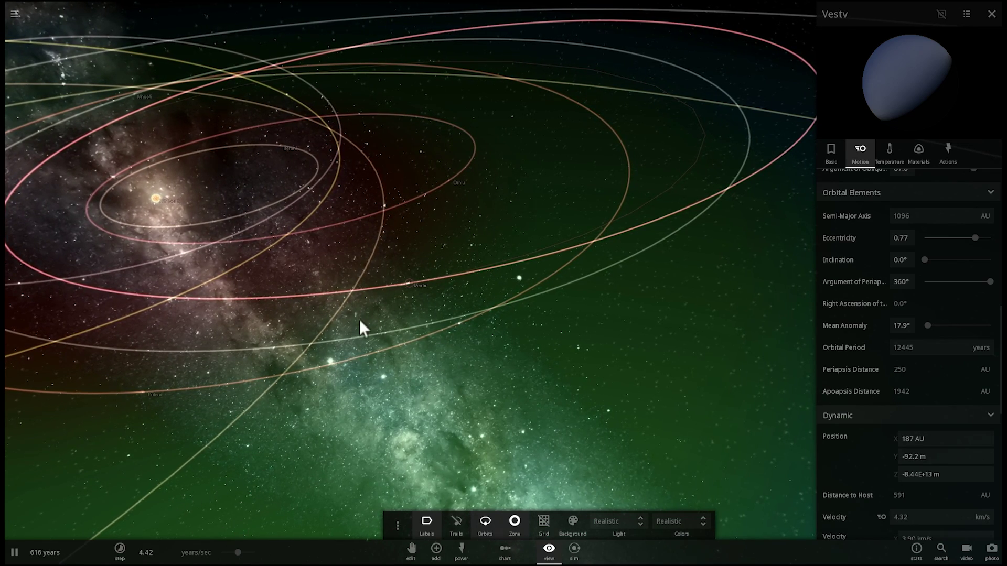
Give Vestv an atmosphere with a surface pressure of 1 atm
{"action": "left_click", "coordinate": [888, 152]}
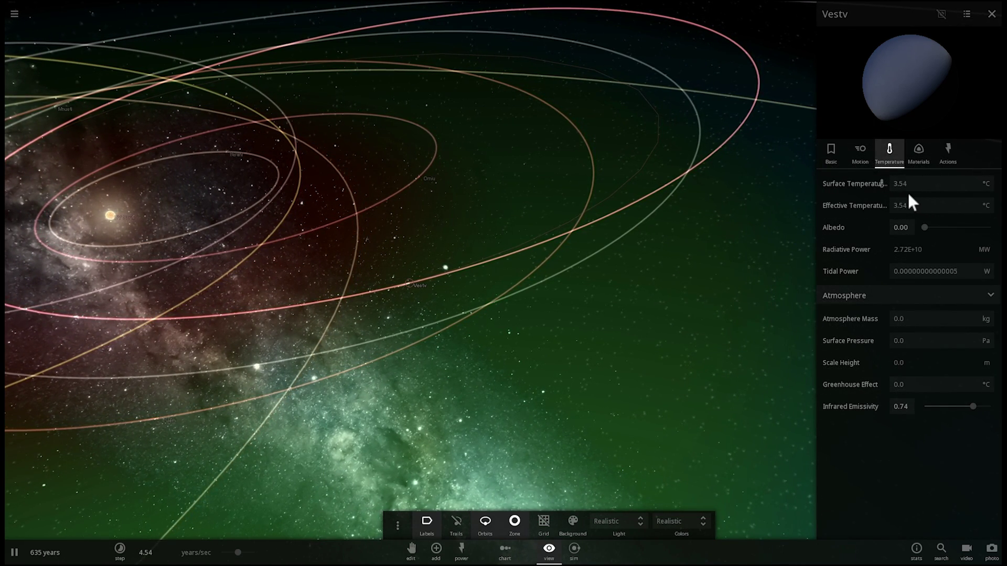
{"action": "left_click_drag", "start_coordinate": [572, 279], "coordinate": [529, 302]}
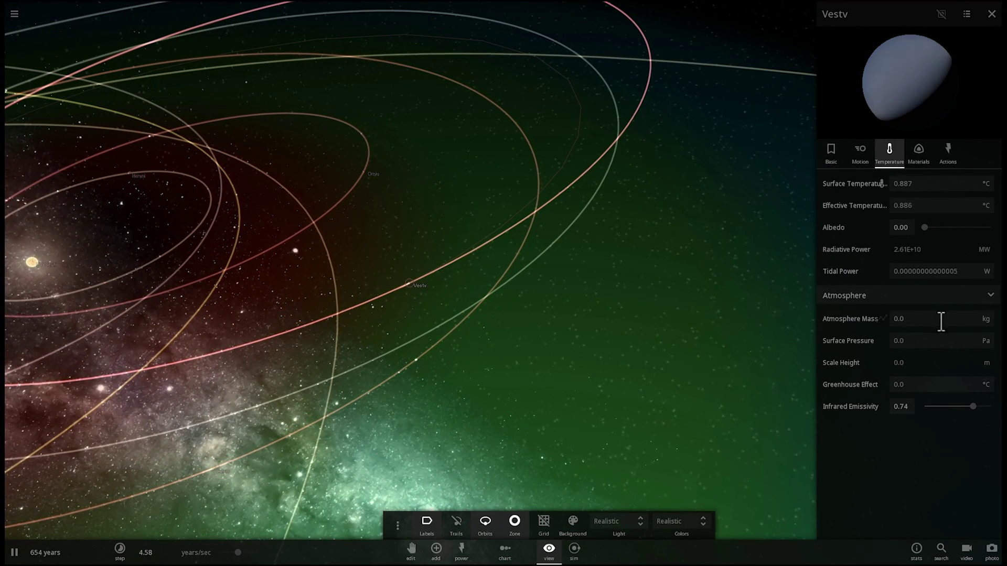
{"action": "left_click", "coordinate": [987, 341]}
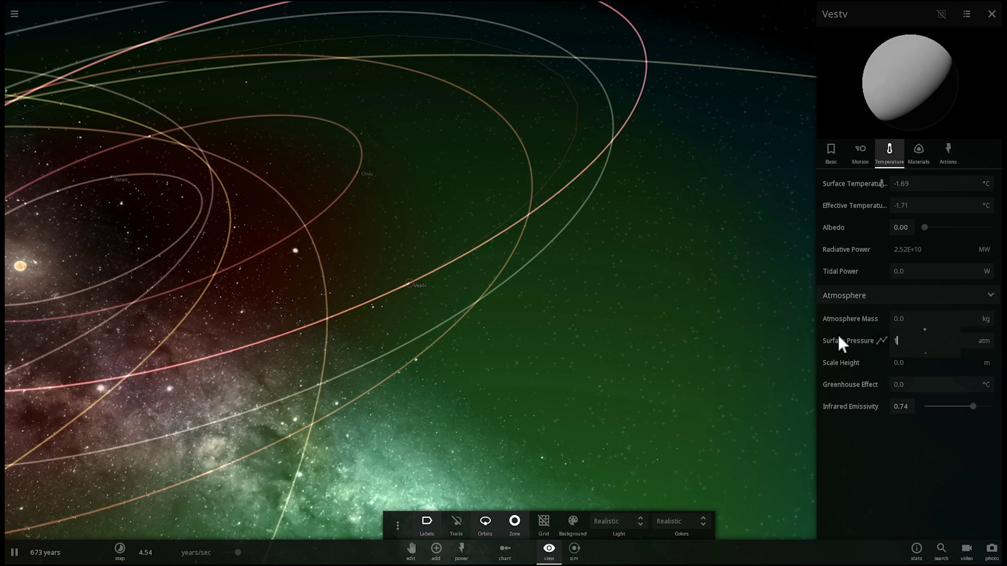
{"action": "type", "text": "1"}
{"action": "key", "text": "Return"}
View Vestv up close with habitable zones hidden, slow the simulation to about 25 days per second and open its material composition
{"action": "scroll", "coordinate": [389, 307], "scroll_direction": "up", "scroll_amount": 5}
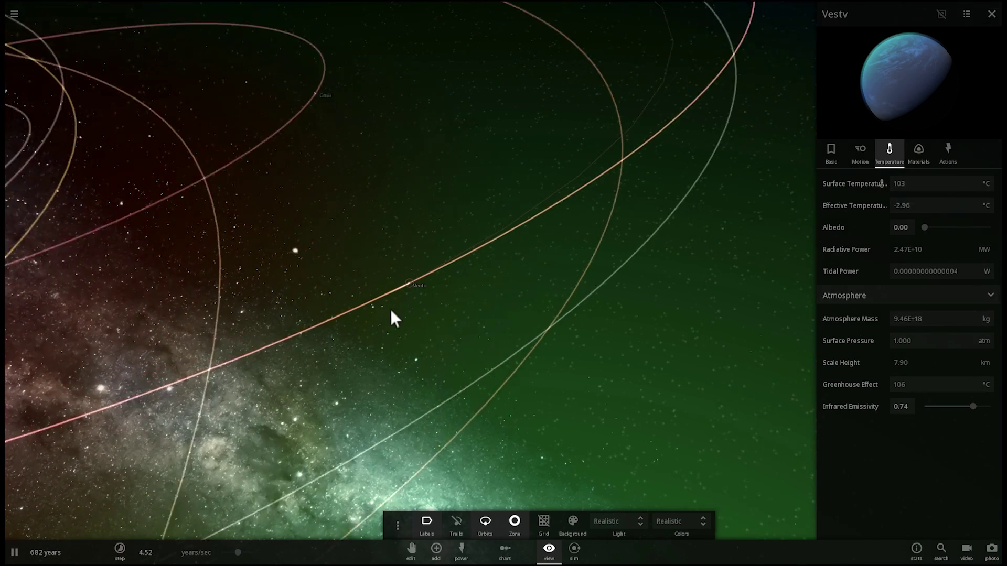
{"action": "scroll", "coordinate": [396, 298], "scroll_direction": "up", "scroll_amount": 10}
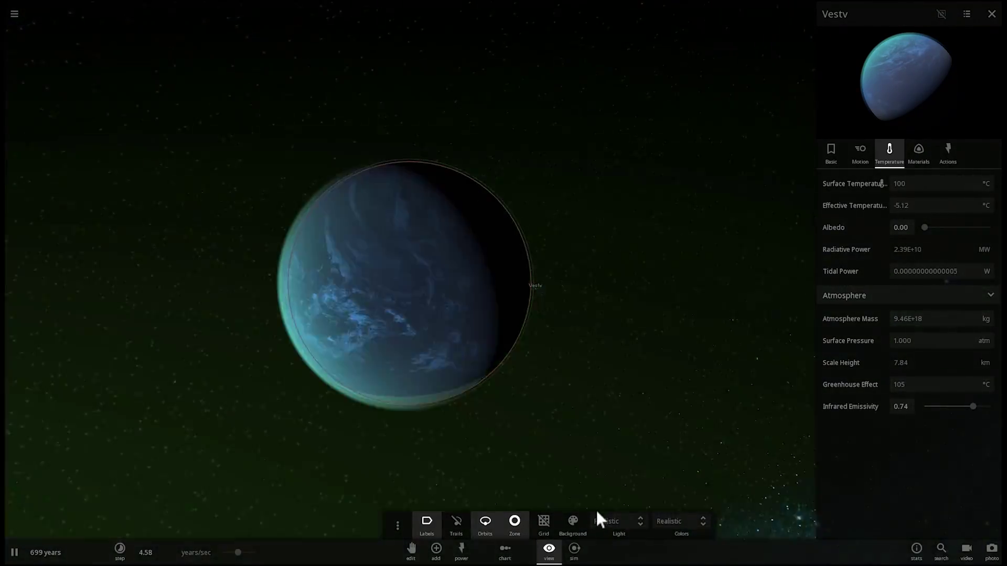
{"action": "left_click", "coordinate": [513, 521]}
{"action": "left_click_drag", "start_coordinate": [241, 554], "coordinate": [223, 552]}
{"action": "left_click_drag", "start_coordinate": [489, 437], "coordinate": [695, 426]}
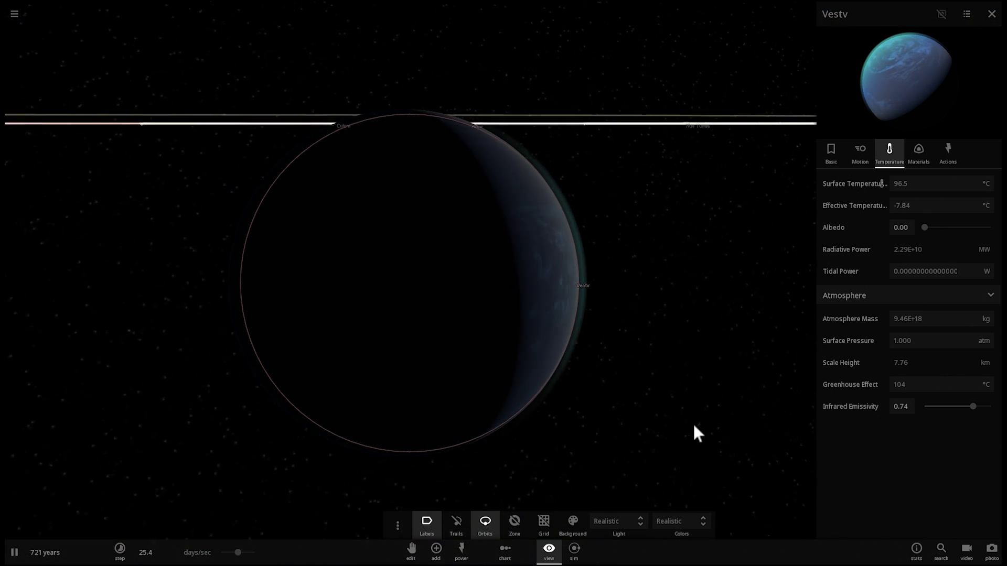
{"action": "left_click", "coordinate": [916, 155]}
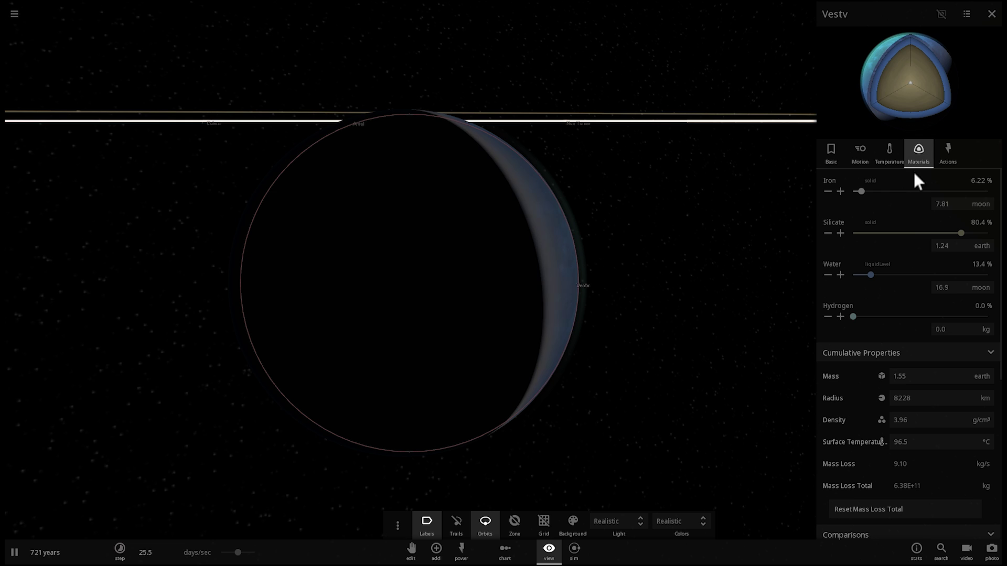
Examine Vestv's material properties, show the habitable zones and view Vestv's orbit across the whole system
{"action": "scroll", "coordinate": [880, 325], "scroll_direction": "down", "scroll_amount": 3}
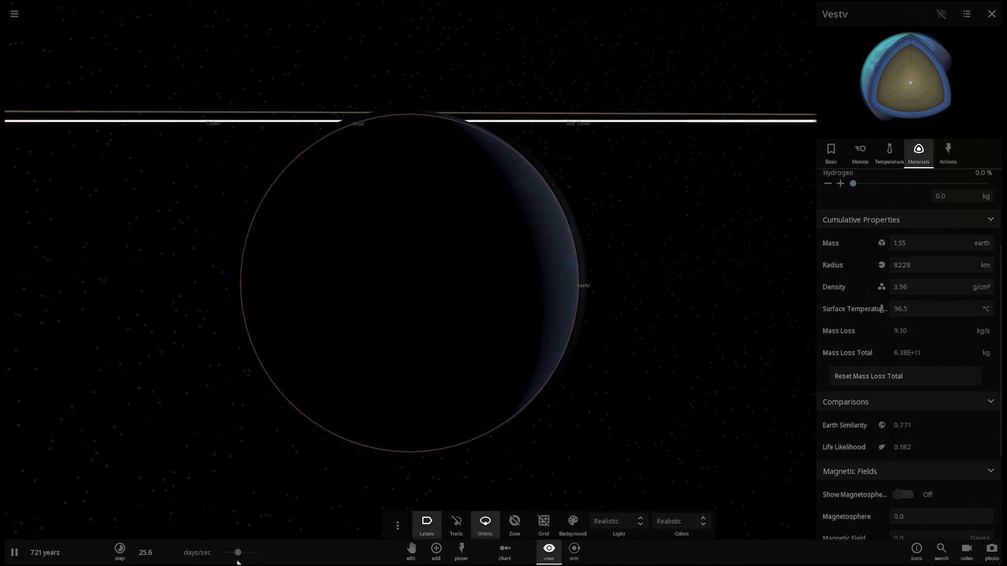
{"action": "left_click_drag", "start_coordinate": [465, 348], "coordinate": [400, 303]}
{"action": "scroll", "coordinate": [401, 304], "scroll_direction": "down", "scroll_amount": 10}
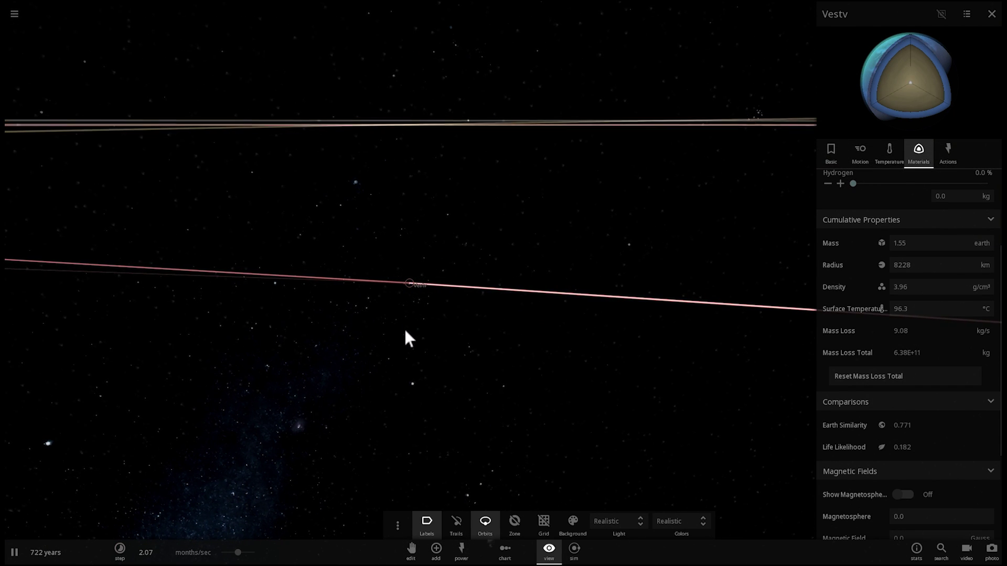
{"action": "scroll", "coordinate": [405, 330], "scroll_direction": "down", "scroll_amount": 8}
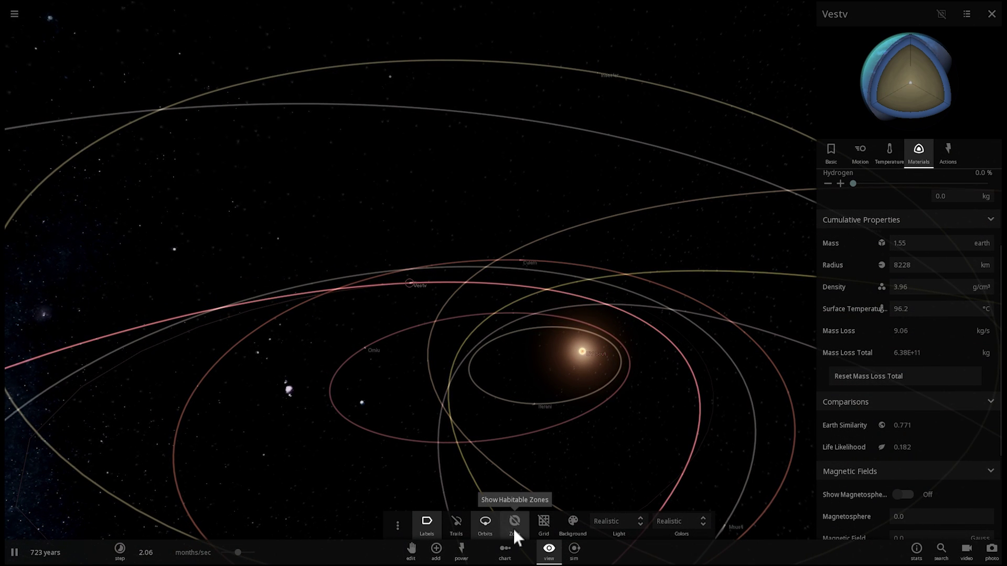
{"action": "left_click", "coordinate": [514, 527]}
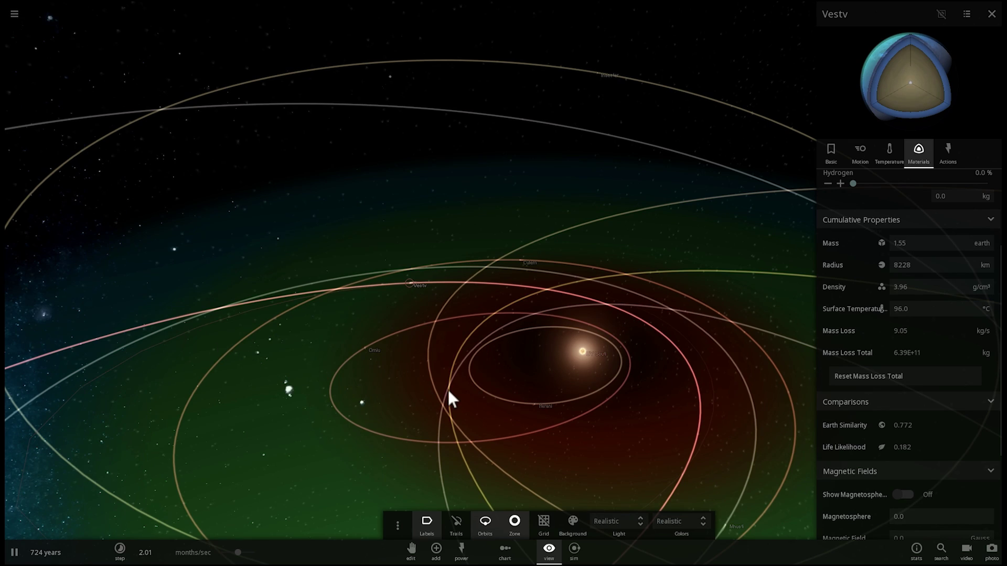
{"action": "left_click_drag", "start_coordinate": [480, 376], "coordinate": [338, 322]}
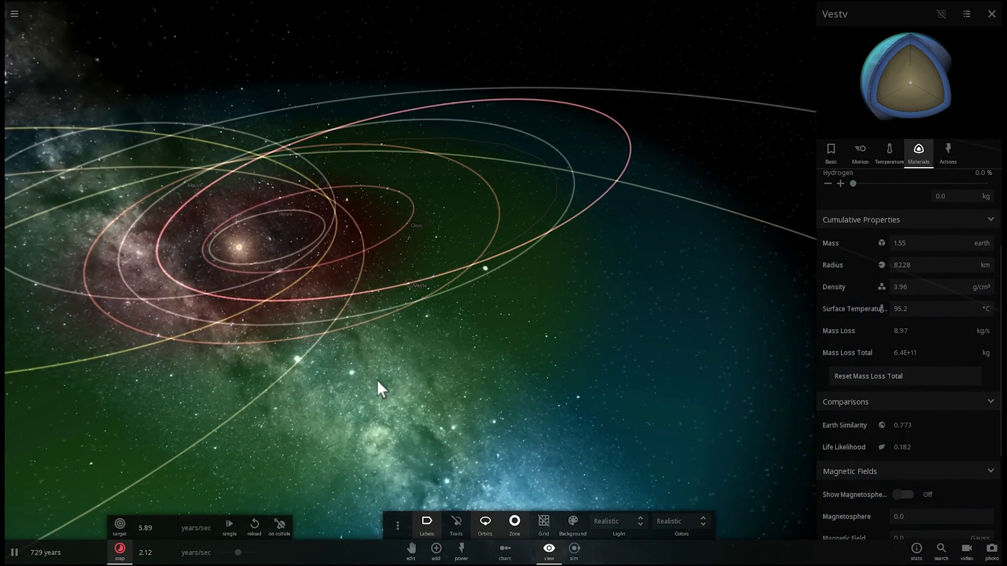
{"action": "left_click_drag", "start_coordinate": [376, 380], "coordinate": [290, 417]}
{"action": "scroll", "coordinate": [373, 391], "scroll_direction": "down", "scroll_amount": 3}
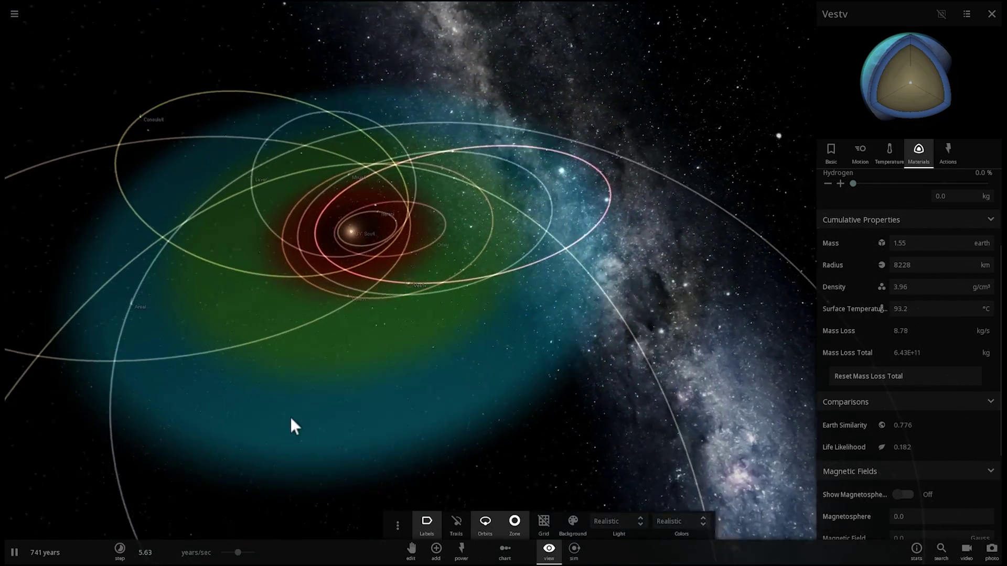
Focus on UY Scuti, add a random rocky planet in a close orbit around the star and resume the simulation
{"action": "double_click", "coordinate": [367, 235]}
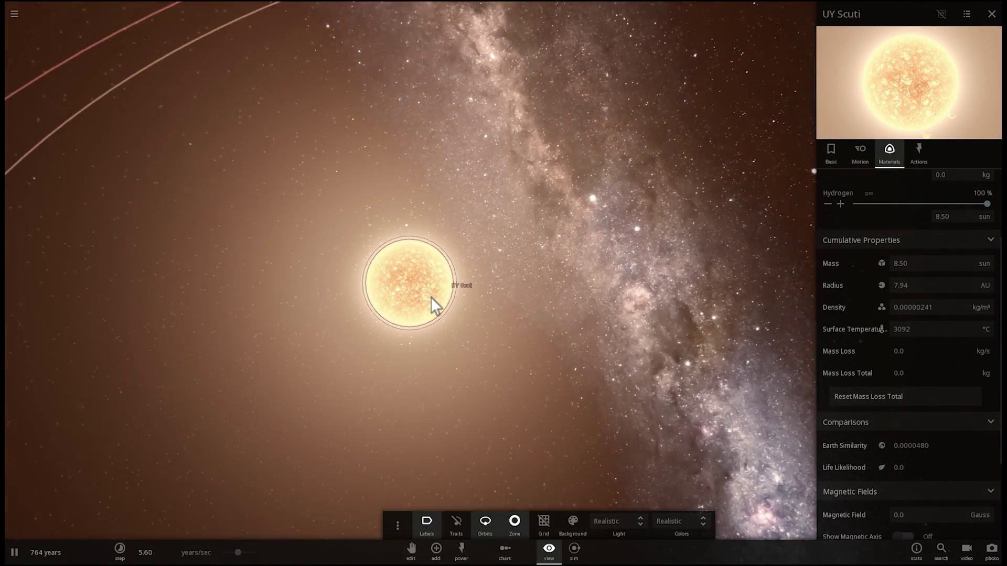
{"action": "left_click", "coordinate": [430, 552]}
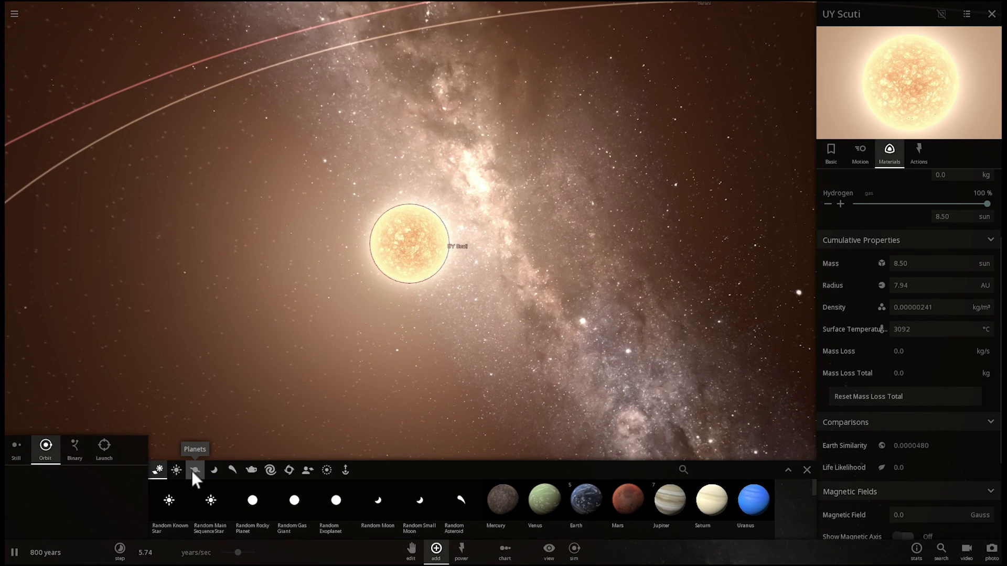
{"action": "left_click", "coordinate": [194, 470]}
{"action": "scroll", "coordinate": [404, 247], "scroll_direction": "up", "scroll_amount": 2}
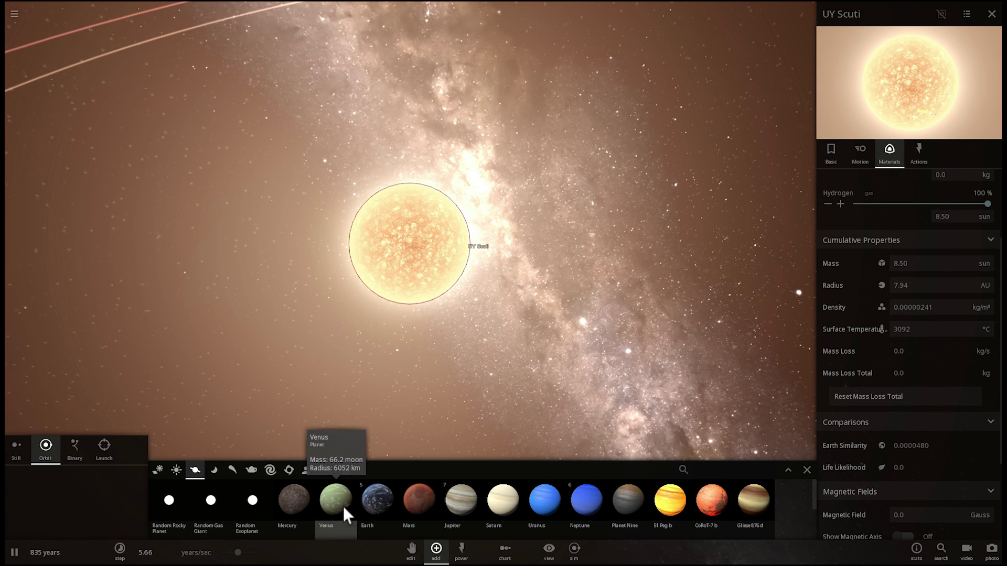
{"action": "left_click", "coordinate": [172, 499]}
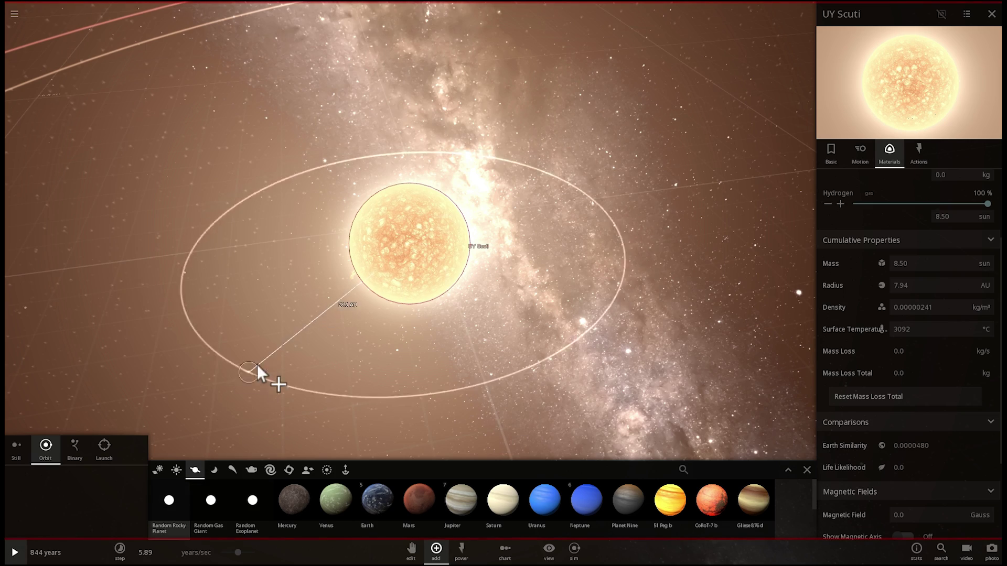
{"action": "left_click", "coordinate": [257, 364]}
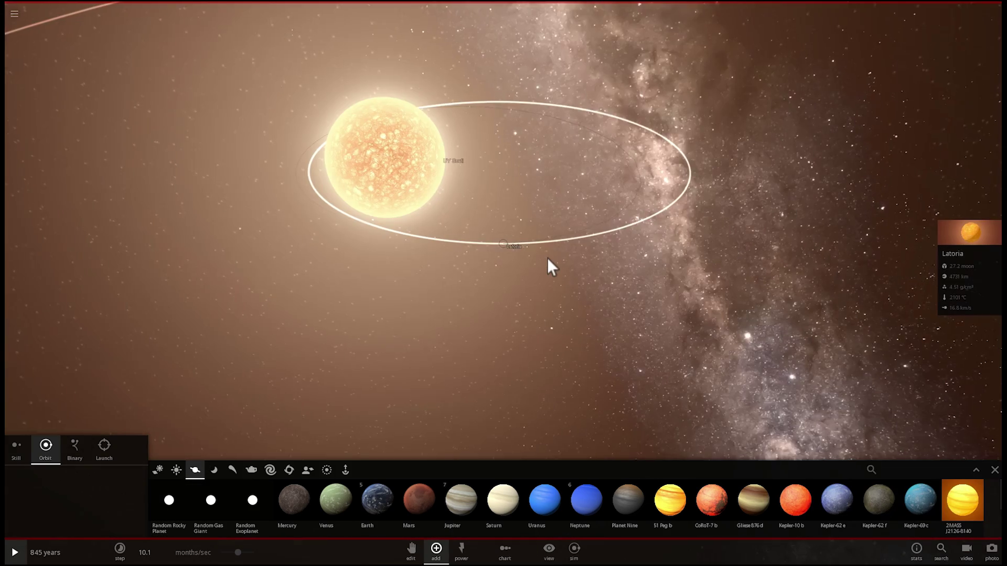
{"action": "key", "text": "space"}
Examine the new planet Latoria's appearance settings and orbital elements, and view it up close against UY Scuti
{"action": "right_click_drag", "start_coordinate": [559, 254], "coordinate": [516, 270]}
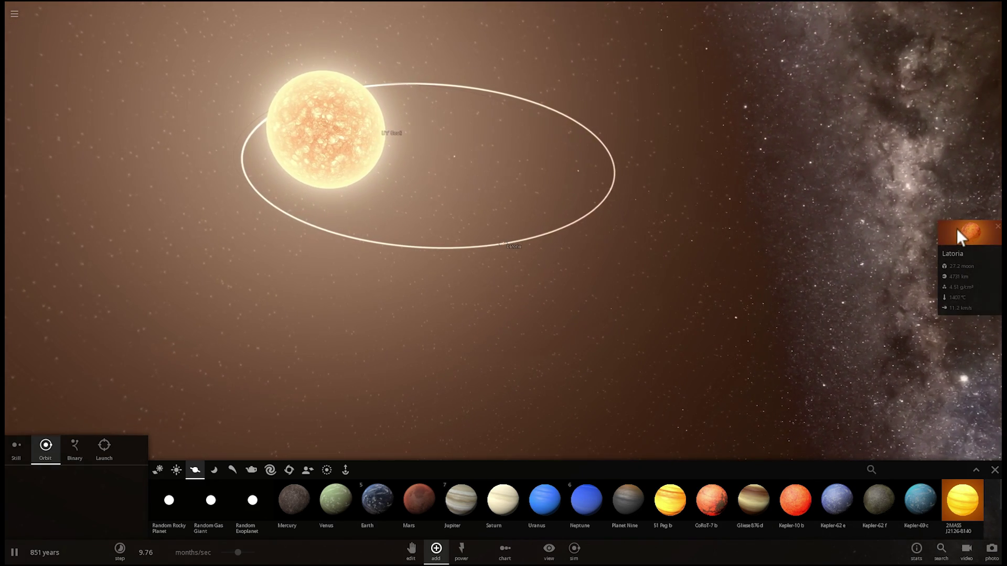
{"action": "left_click", "coordinate": [956, 231]}
{"action": "scroll", "coordinate": [857, 310], "scroll_direction": "down", "scroll_amount": 5}
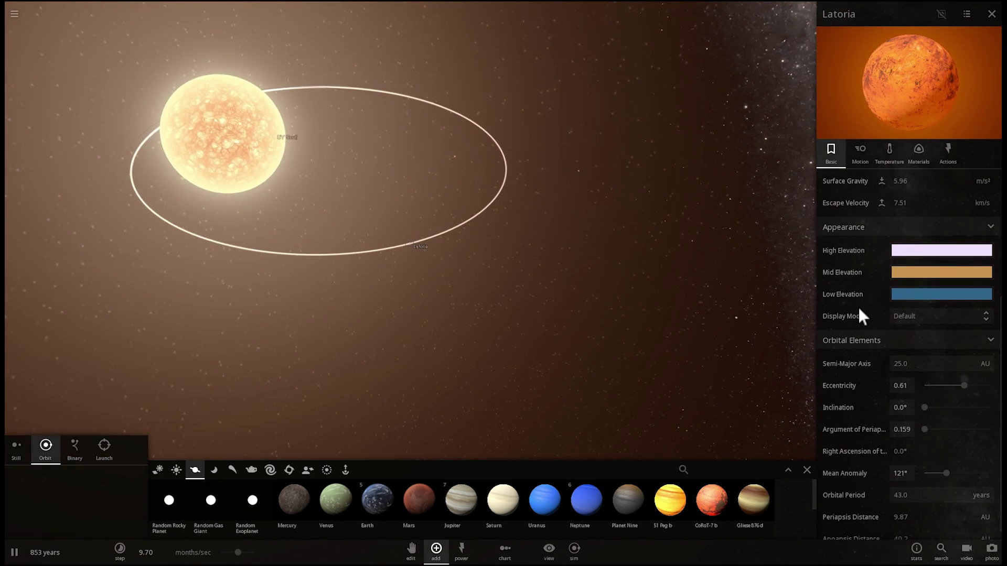
{"action": "scroll", "coordinate": [433, 269], "scroll_direction": "up", "scroll_amount": 5}
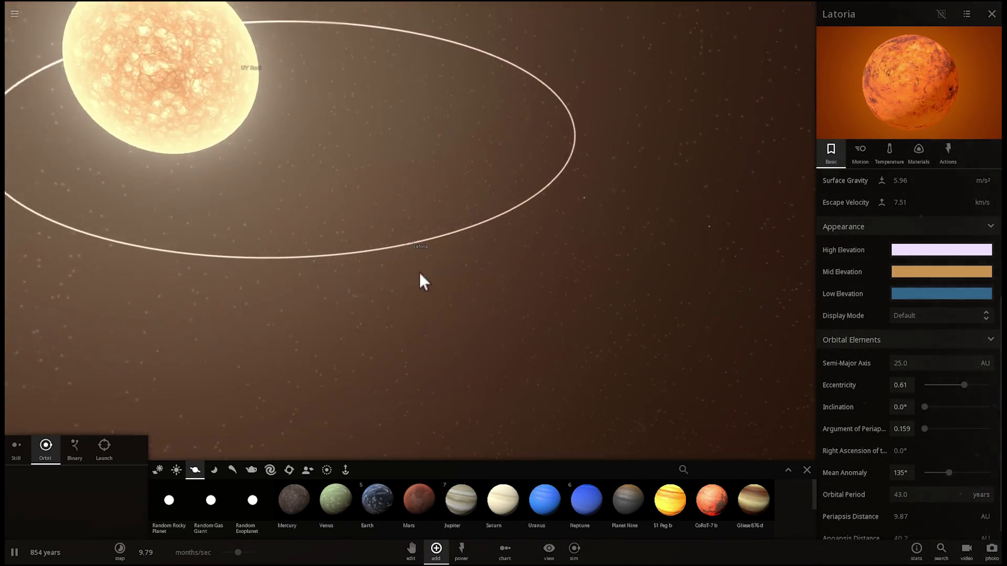
{"action": "scroll", "coordinate": [410, 244], "scroll_direction": "up", "scroll_amount": 5}
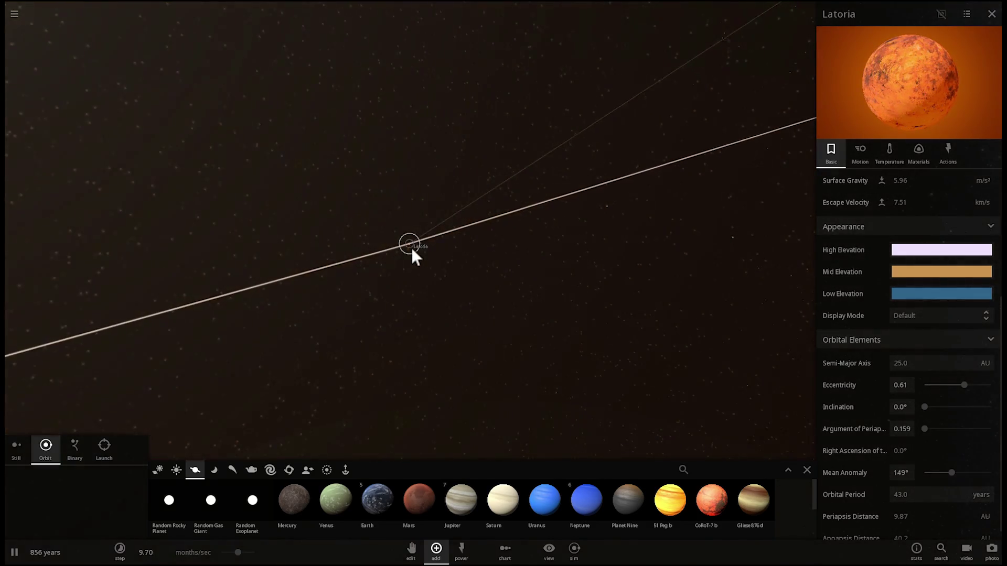
{"action": "scroll", "coordinate": [410, 243], "scroll_direction": "up", "scroll_amount": 5}
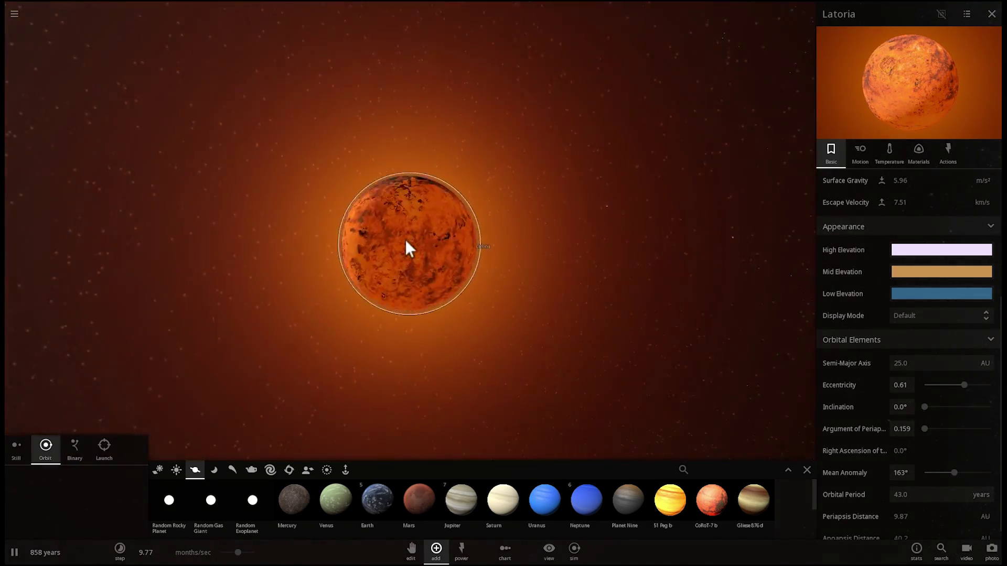
{"action": "left_click_drag", "start_coordinate": [405, 239], "coordinate": [286, 177]}
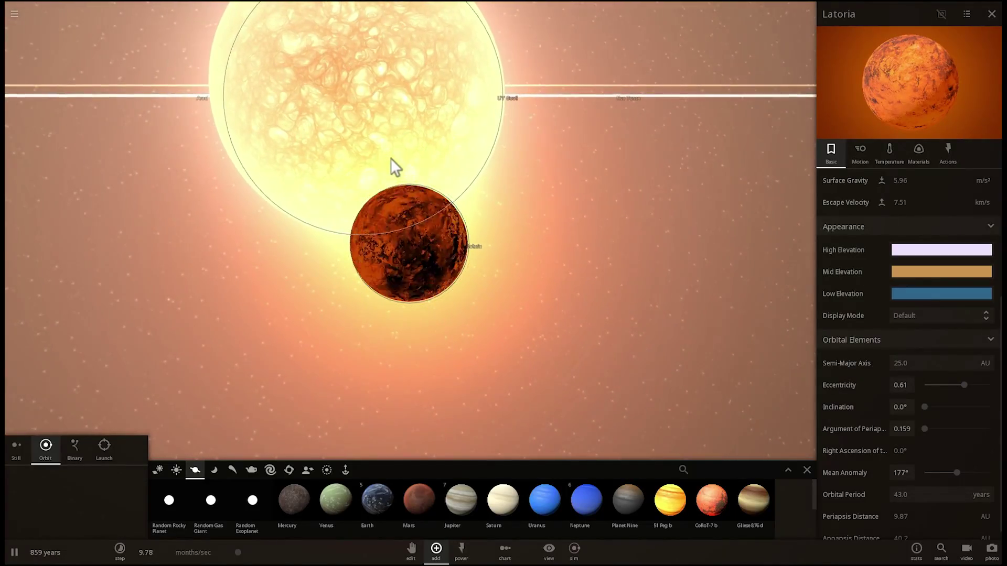
Speed the simulation up to about 2.7 years per second while watching Latoria orbit UY Scuti
{"action": "left_click_drag", "start_coordinate": [239, 552], "coordinate": [248, 552]}
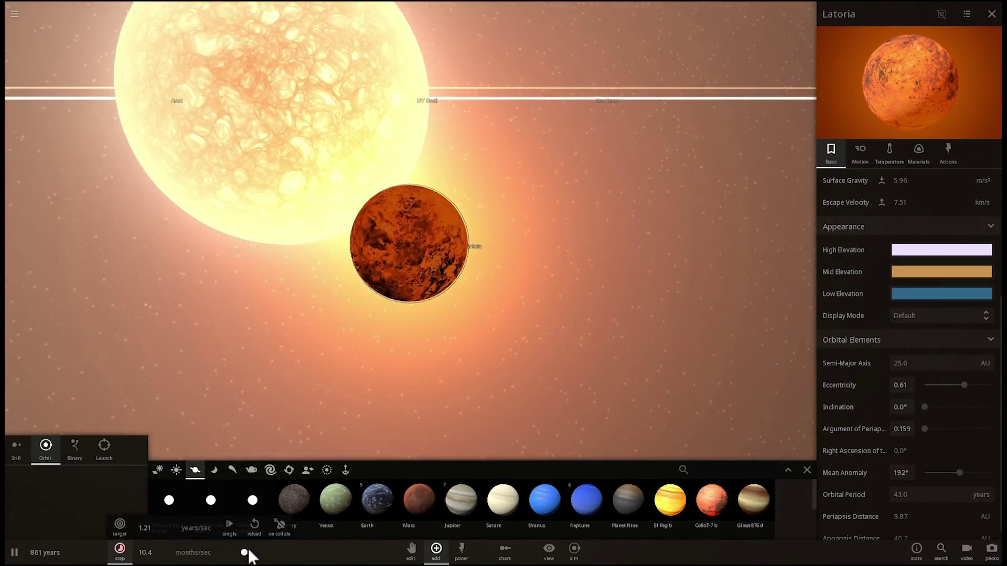
{"action": "left_click_drag", "start_coordinate": [310, 387], "coordinate": [290, 373]}
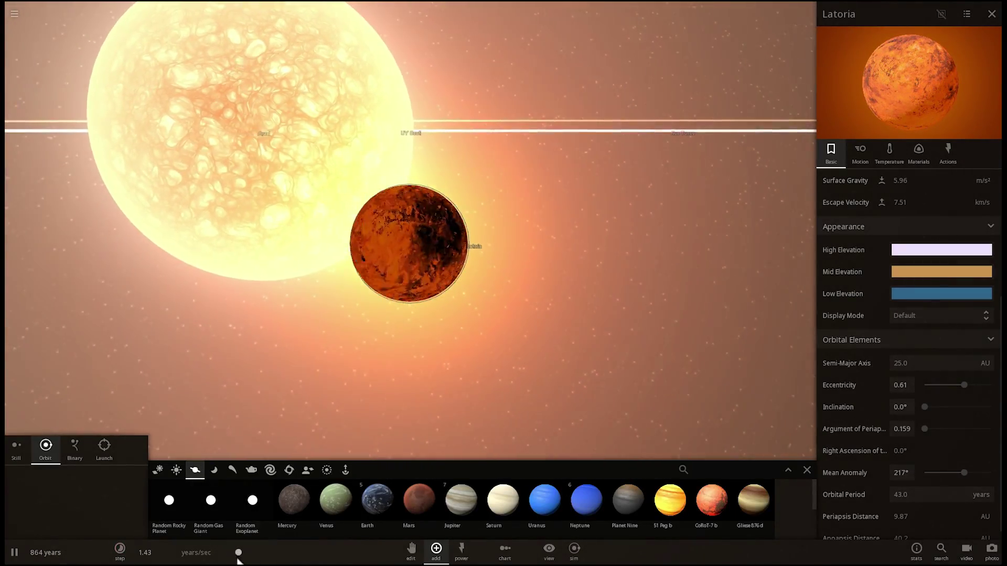
{"action": "left_click_drag", "start_coordinate": [238, 552], "coordinate": [247, 552]}
{"action": "left_click_drag", "start_coordinate": [402, 351], "coordinate": [314, 338]}
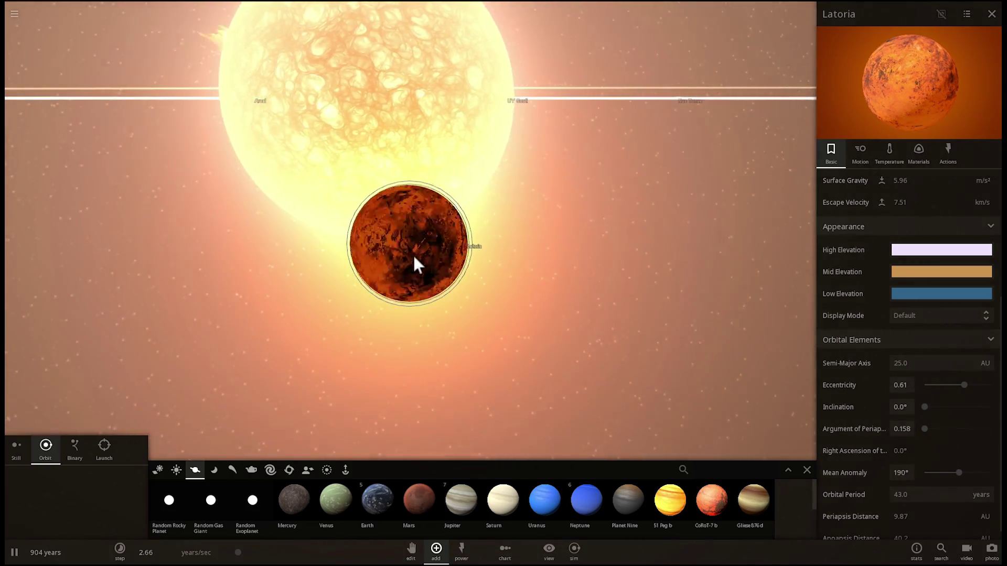
{"action": "scroll", "coordinate": [406, 297], "scroll_direction": "up", "scroll_amount": 2}
Slow the simulation to about 13 days per second and view Latoria up close with UY Scuti behind it
{"action": "left_click_drag", "start_coordinate": [237, 552], "coordinate": [205, 557]}
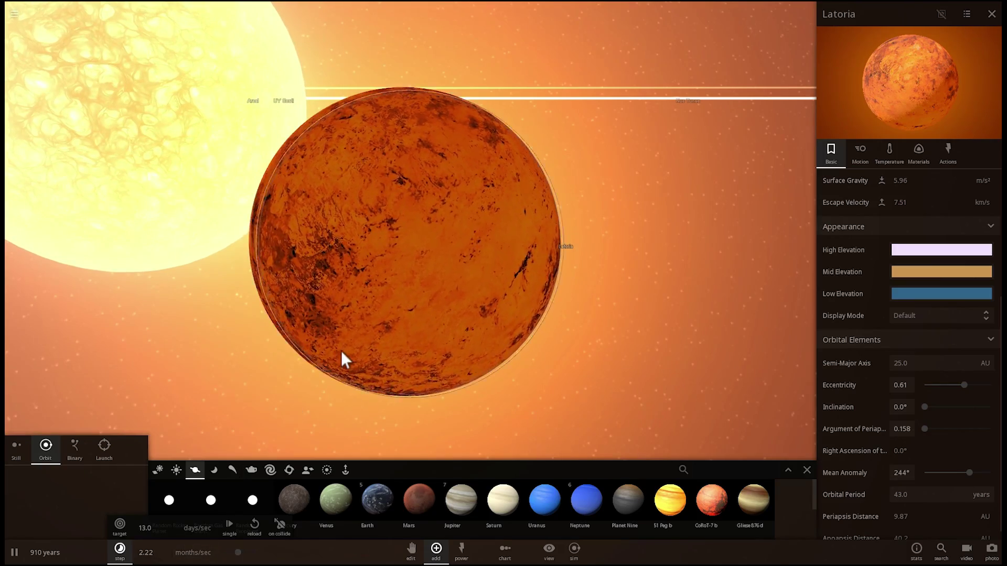
{"action": "scroll", "coordinate": [341, 351], "scroll_direction": "up", "scroll_amount": 2}
{"action": "scroll", "coordinate": [341, 352], "scroll_direction": "down", "scroll_amount": 2}
{"action": "left_click_drag", "start_coordinate": [341, 351], "coordinate": [225, 341]}
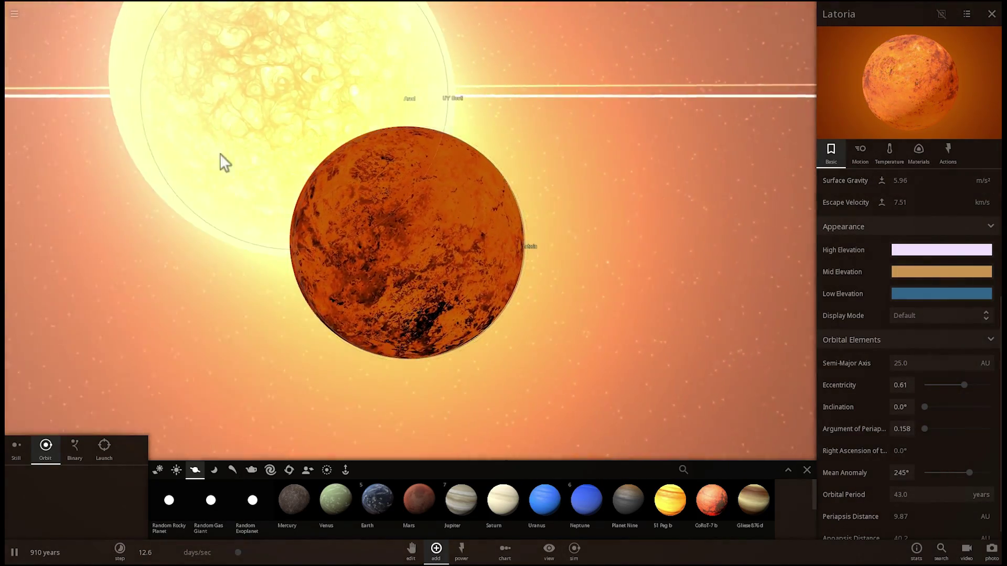
{"action": "scroll", "coordinate": [382, 194], "scroll_direction": "up", "scroll_amount": 5}
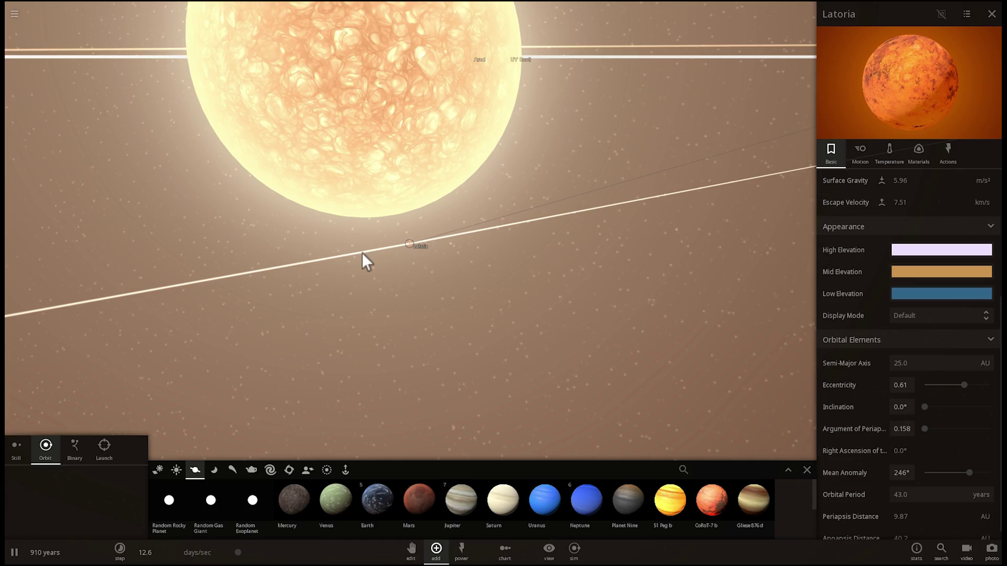
Return to the whole system, select Vestv and view it up close with the simulation at about 19 days per second
{"action": "scroll", "coordinate": [362, 254], "scroll_direction": "down", "scroll_amount": 5}
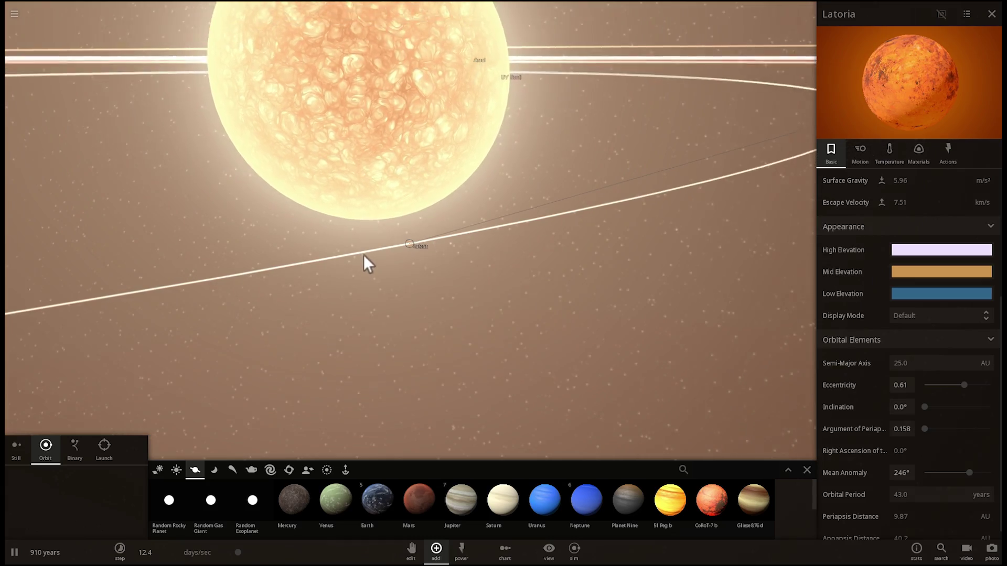
{"action": "scroll", "coordinate": [361, 254], "scroll_direction": "down", "scroll_amount": 5}
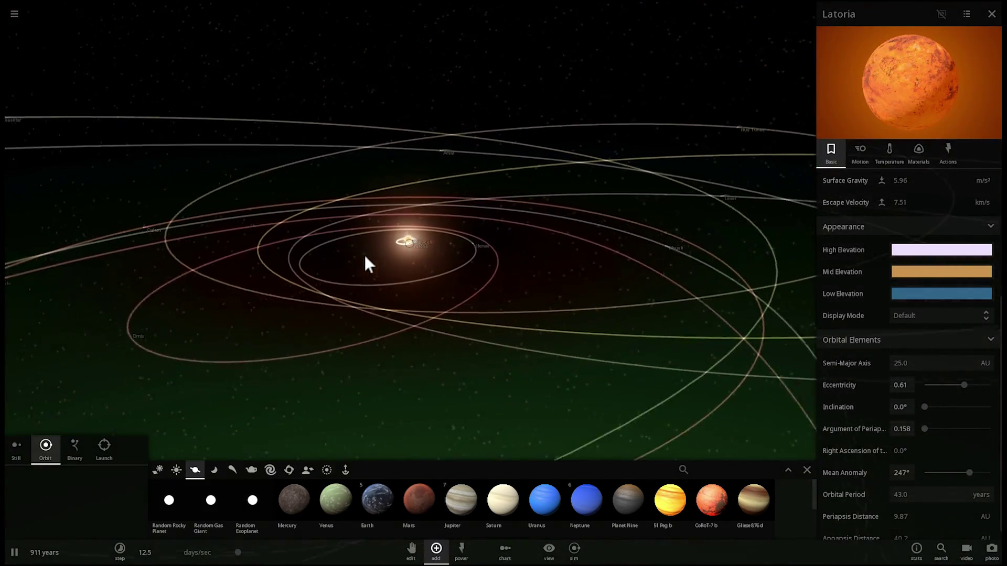
{"action": "left_click_drag", "start_coordinate": [364, 253], "coordinate": [247, 300]}
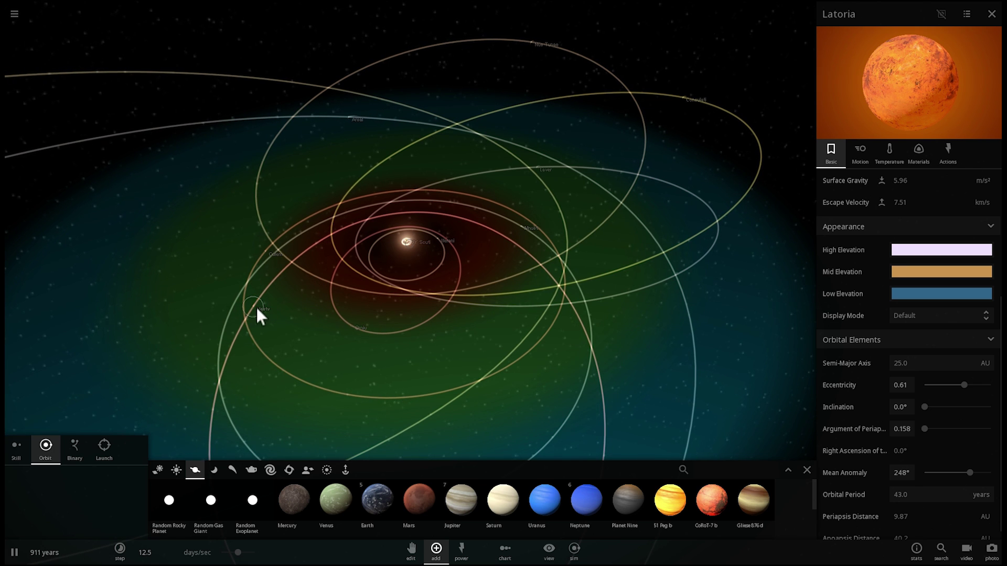
{"action": "left_click", "coordinate": [257, 309]}
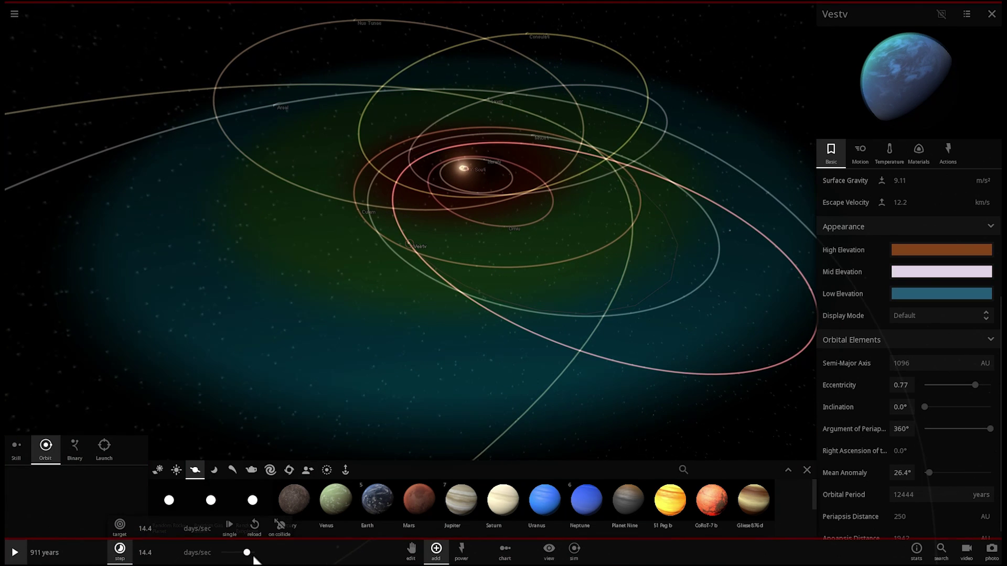
{"action": "scroll", "coordinate": [407, 295], "scroll_direction": "up", "scroll_amount": 10}
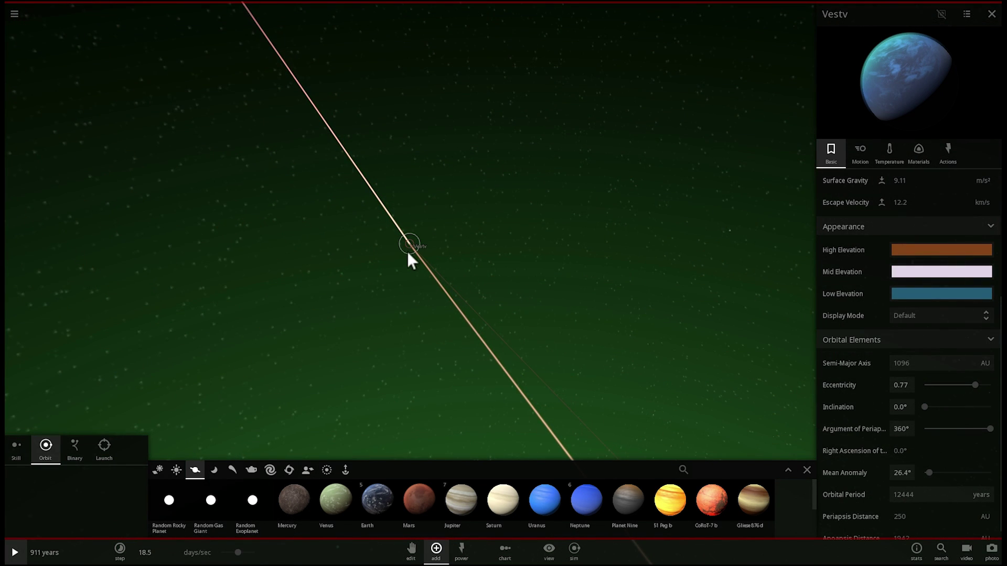
{"action": "double_click", "coordinate": [407, 250]}
{"action": "left_click_drag", "start_coordinate": [407, 249], "coordinate": [347, 207]}
{"action": "mouse_move", "coordinate": [238, 552]}
{"action": "left_mouse_down"}
{"action": "mouse_move", "coordinate": [248, 557]}
{"action": "mouse_move", "coordinate": [225, 554]}
{"action": "left_mouse_up"}
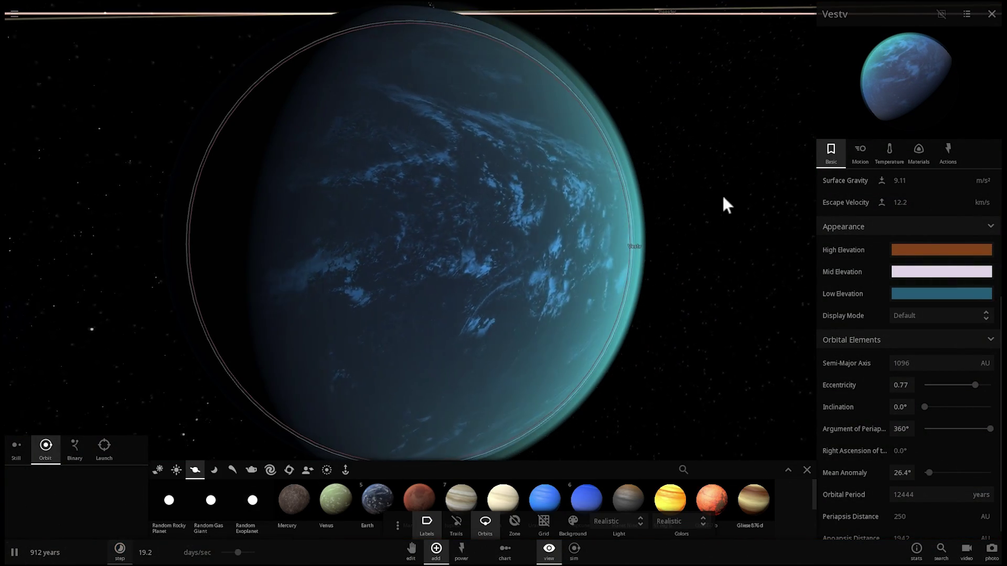
Fast-forward the simulation by several centuries while monitoring Vestv's temperature properties, slowing it to about 6 days per second at the end
{"action": "left_click", "coordinate": [888, 150]}
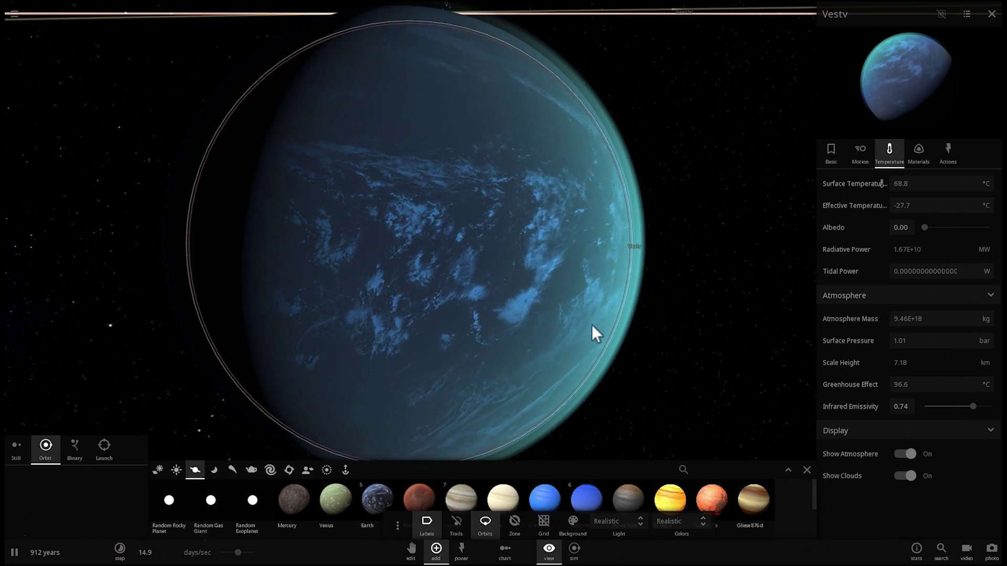
{"action": "left_click_drag", "start_coordinate": [238, 553], "coordinate": [259, 557]}
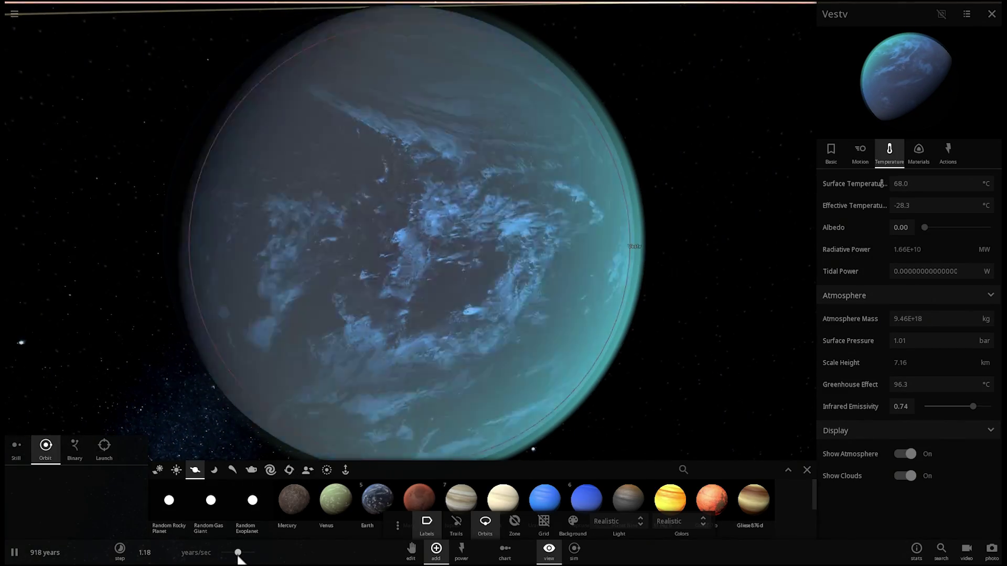
{"action": "left_click_drag", "start_coordinate": [238, 554], "coordinate": [205, 560]}
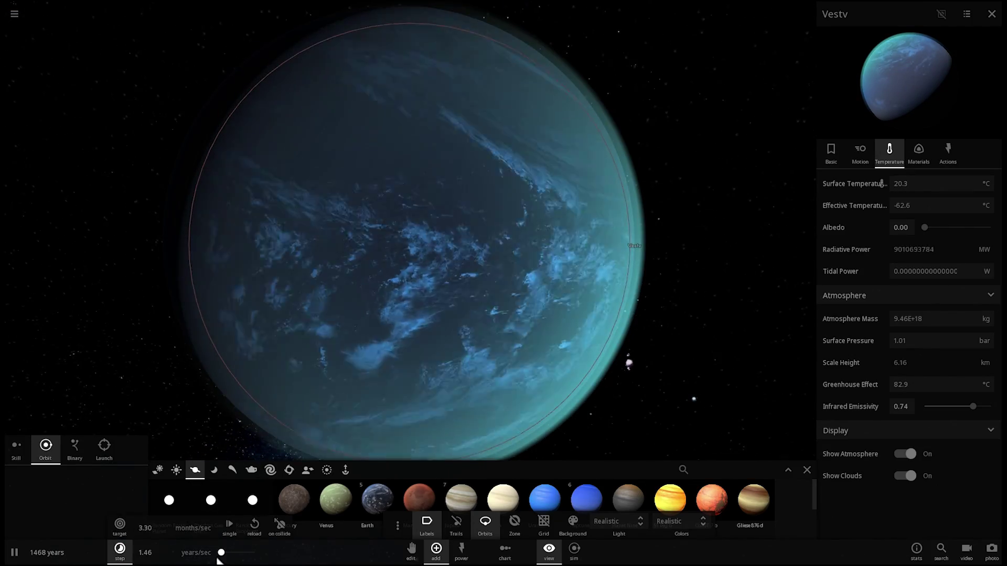
{"action": "left_click_drag", "start_coordinate": [217, 561], "coordinate": [216, 560]}
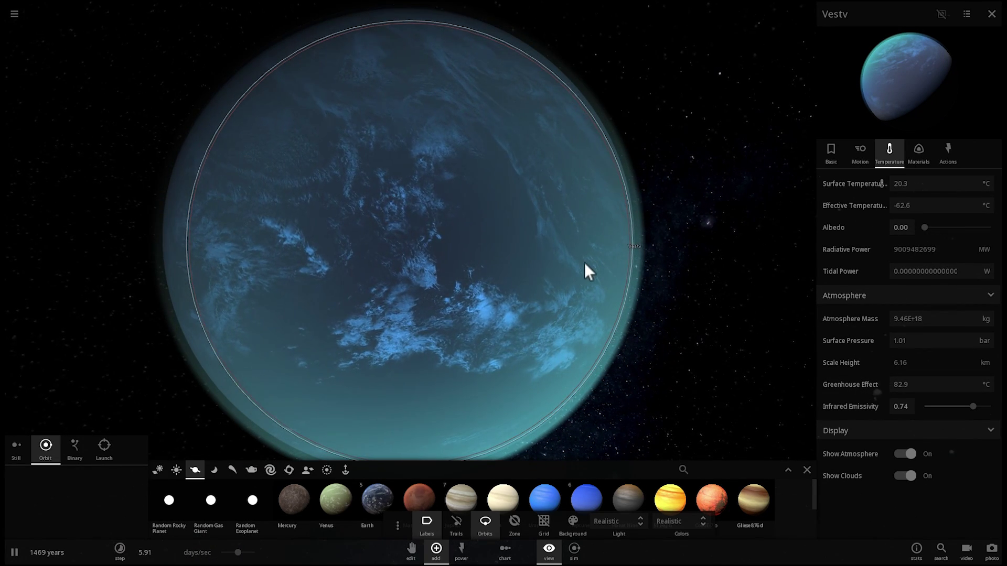
{"action": "scroll", "coordinate": [584, 262], "scroll_direction": "down", "scroll_amount": 10}
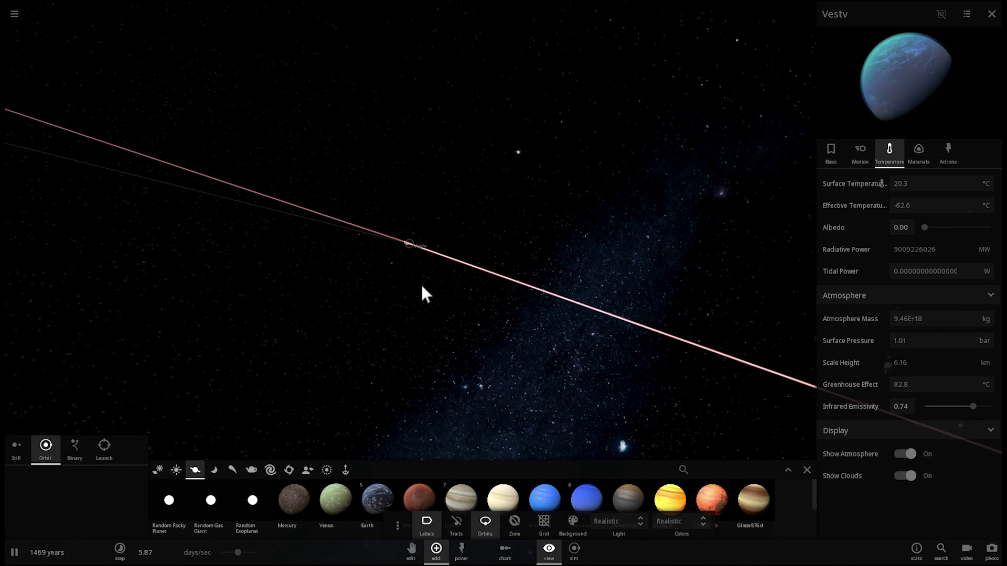
{"action": "scroll", "coordinate": [423, 286], "scroll_direction": "down", "scroll_amount": 5}
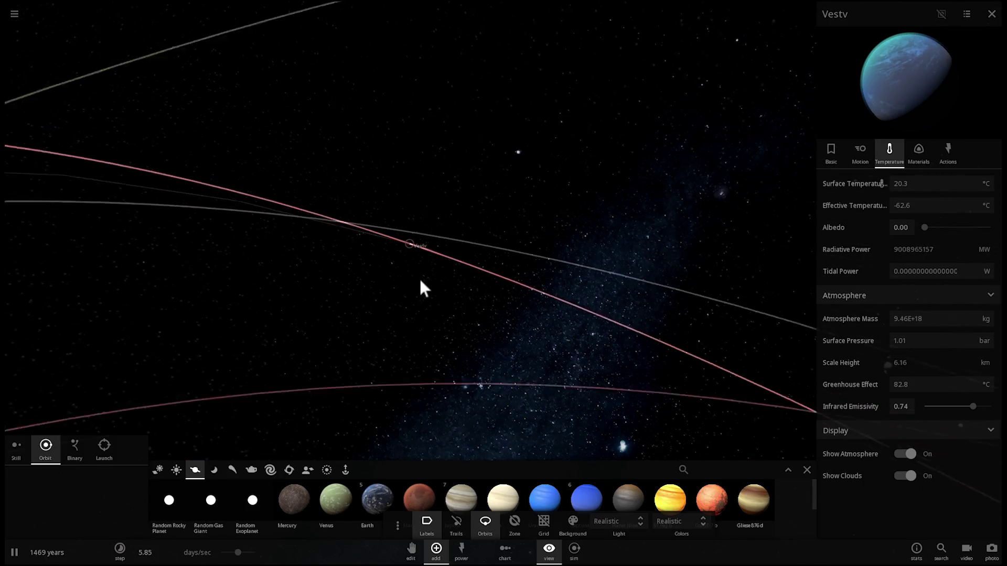
Return to the whole system, focus on Vestv and fast-forward the simulation at about 450 years per second while watching its orbit
{"action": "scroll", "coordinate": [419, 279], "scroll_direction": "down", "scroll_amount": 5}
{"action": "left_click_drag", "start_coordinate": [432, 288], "coordinate": [451, 247]}
{"action": "right_click_drag", "start_coordinate": [451, 246], "coordinate": [396, 243]}
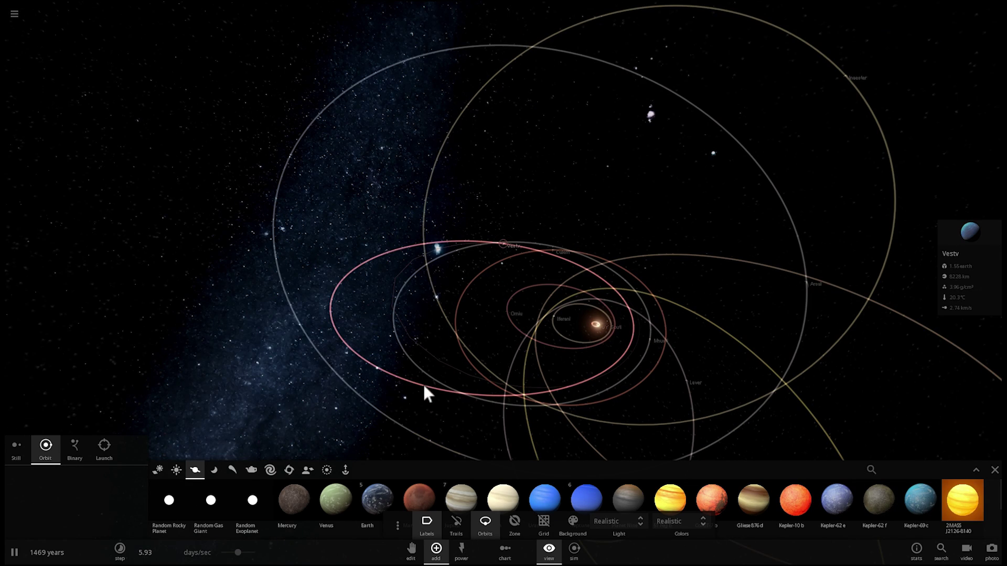
{"action": "right_click_drag", "start_coordinate": [462, 393], "coordinate": [490, 281]}
{"action": "scroll", "coordinate": [490, 280], "scroll_direction": "up", "scroll_amount": 3}
{"action": "scroll", "coordinate": [536, 293], "scroll_direction": "up", "scroll_amount": 5}
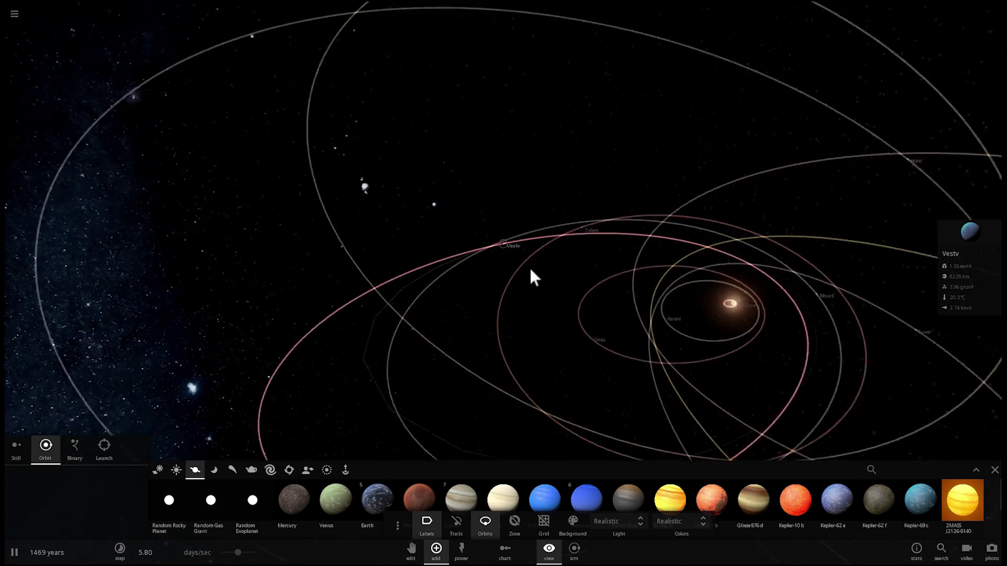
{"action": "double_click", "coordinate": [508, 242]}
{"action": "key", "text": "space"}
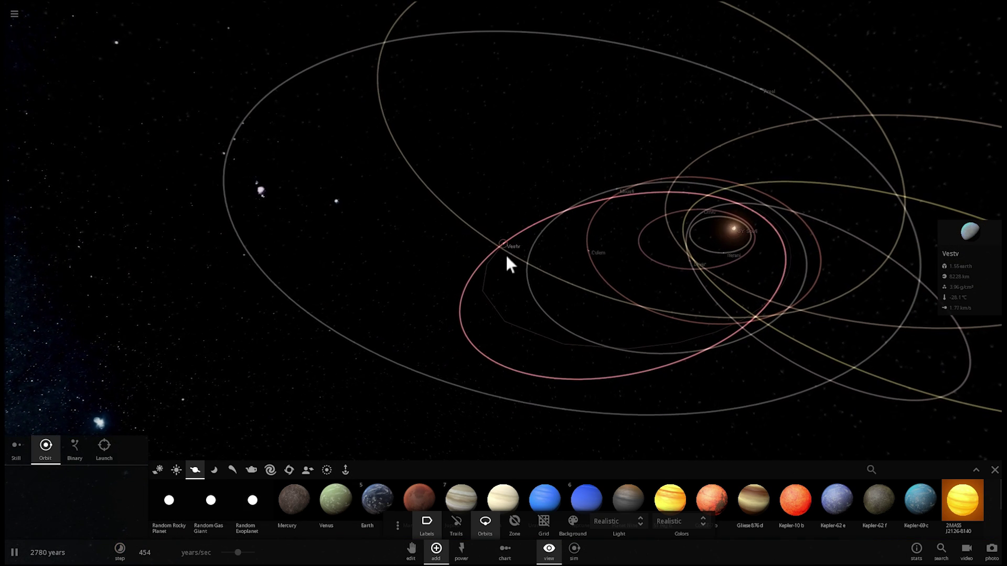
{"action": "right_click_drag", "start_coordinate": [515, 304], "coordinate": [570, 291]}
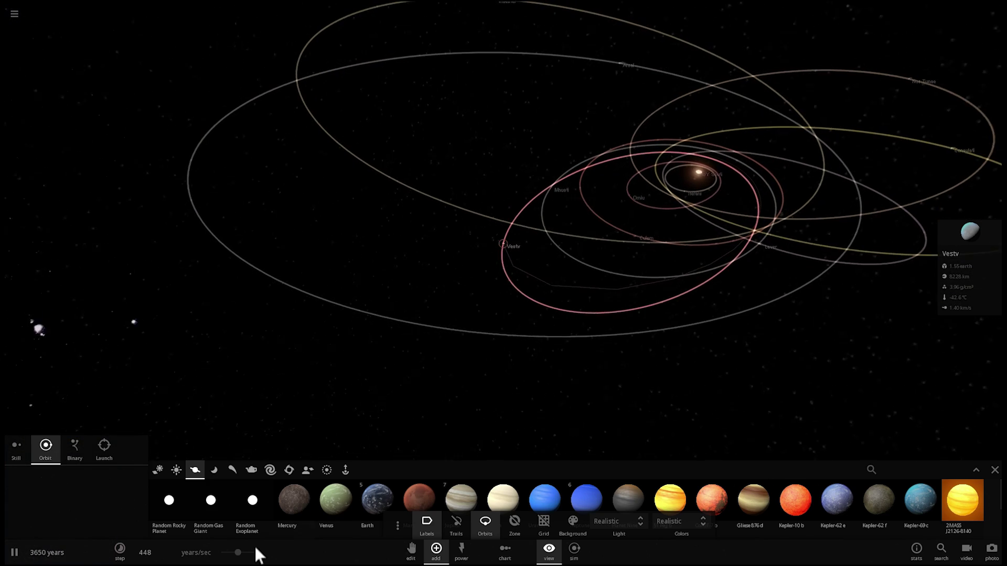
Slow the simulation to about 10 years per second and view Vestv up close, turning to its lit side
{"action": "left_click_drag", "start_coordinate": [238, 553], "coordinate": [231, 557]}
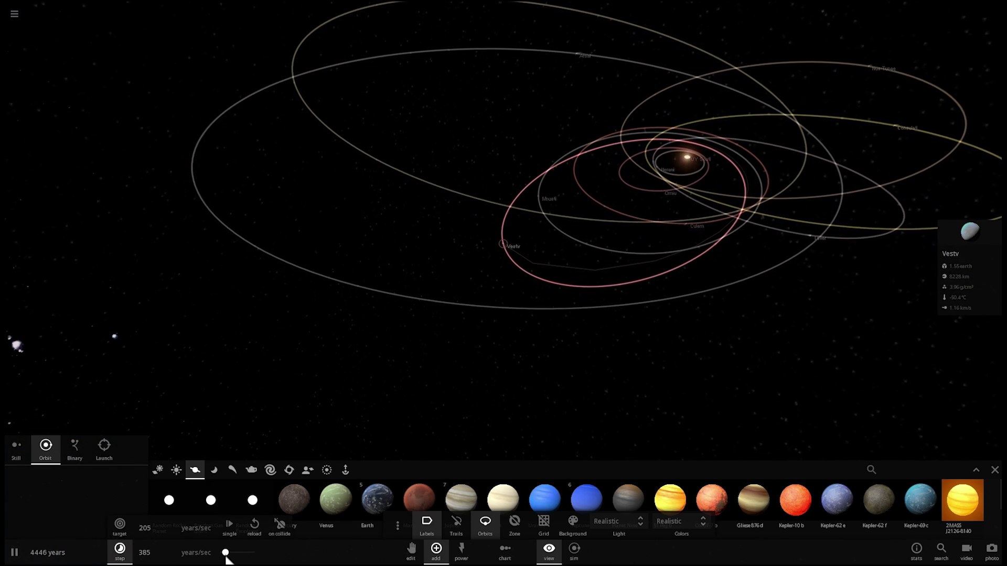
{"action": "scroll", "coordinate": [512, 355], "scroll_direction": "up", "scroll_amount": 10}
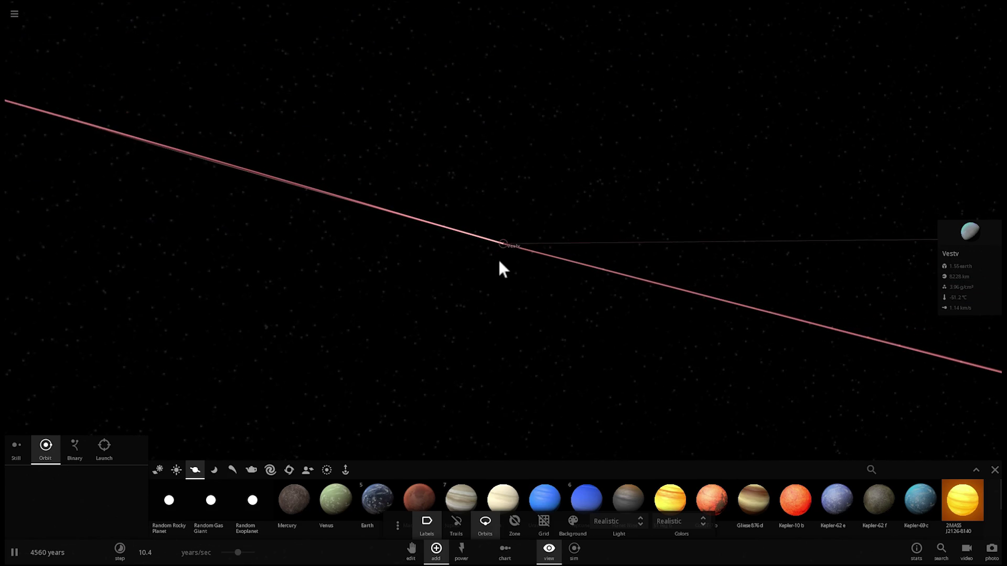
{"action": "scroll", "coordinate": [504, 246], "scroll_direction": "up", "scroll_amount": 5}
{"action": "scroll", "coordinate": [505, 248], "scroll_direction": "down", "scroll_amount": 2}
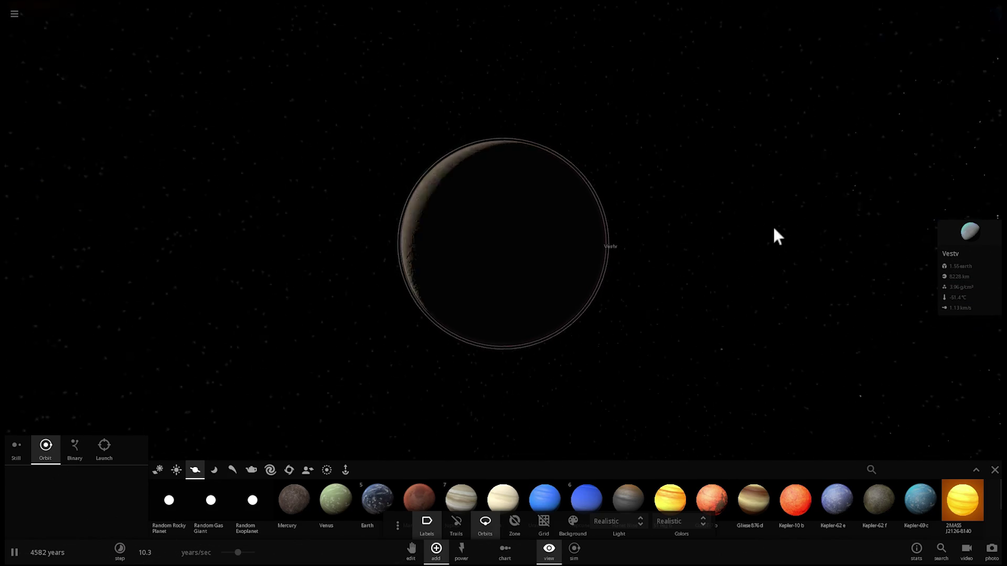
{"action": "left_click_drag", "start_coordinate": [772, 225], "coordinate": [555, 239]}
Slow the simulation to about 20 days per second and examine Vestv's surface and temperature properties
{"action": "left_click_drag", "start_coordinate": [238, 559], "coordinate": [220, 559]}
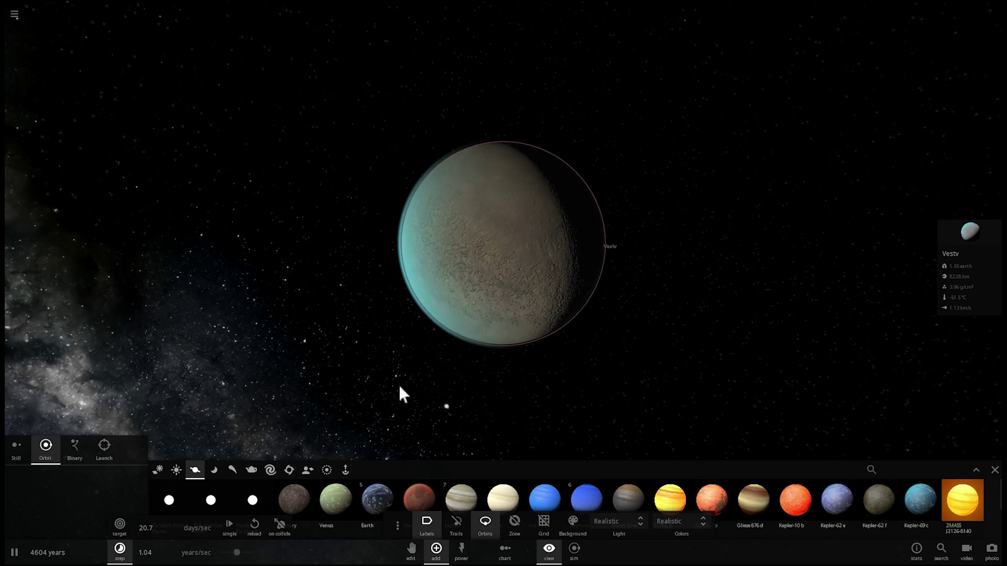
{"action": "scroll", "coordinate": [501, 367], "scroll_direction": "up", "scroll_amount": 5}
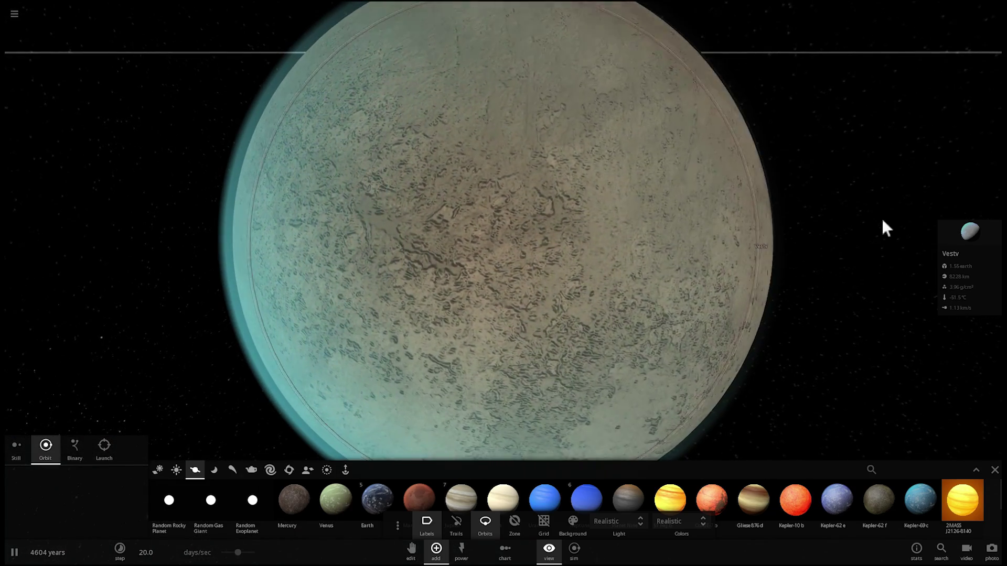
{"action": "left_click", "coordinate": [968, 231]}
{"action": "left_click", "coordinate": [889, 158]}
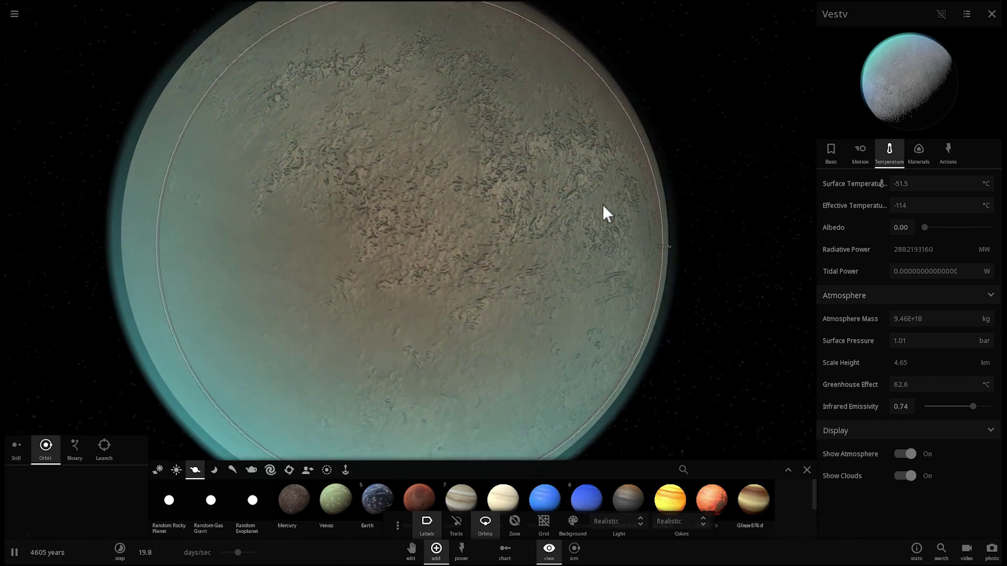
{"action": "scroll", "coordinate": [501, 243], "scroll_direction": "down", "scroll_amount": 5}
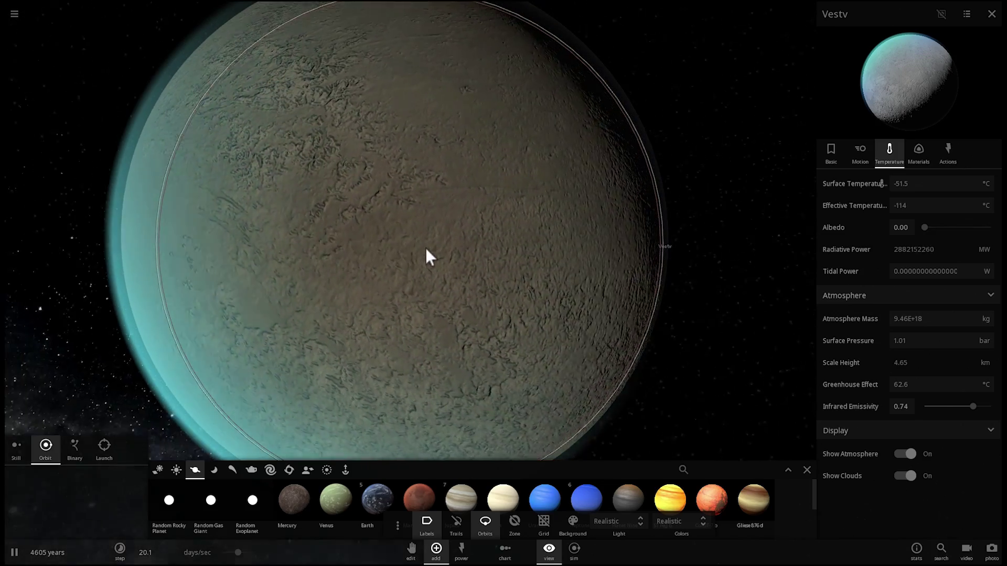
{"action": "left_click_drag", "start_coordinate": [423, 272], "coordinate": [231, 276]}
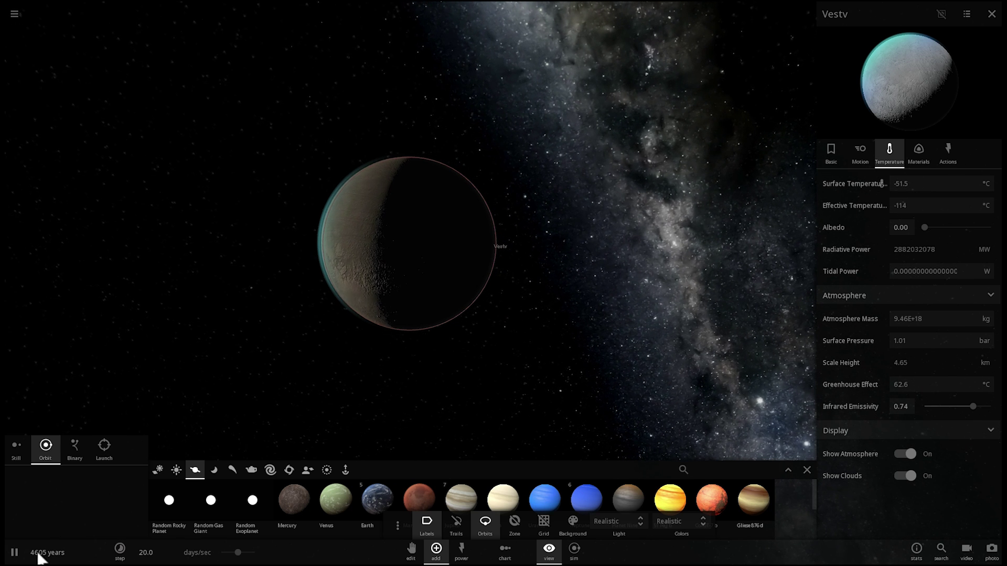
Return to the whole system and focus on UY Scuti with the simulation at about 1.17 years per second
{"action": "left_click_drag", "start_coordinate": [273, 347], "coordinate": [219, 347]}
{"action": "scroll", "coordinate": [305, 341], "scroll_direction": "down", "scroll_amount": 5}
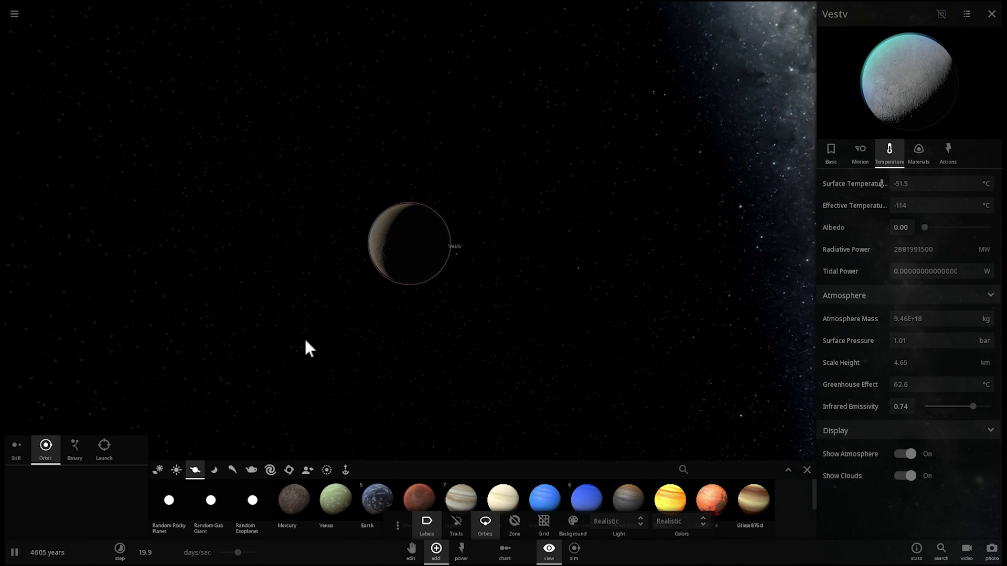
{"action": "left_click_drag", "start_coordinate": [325, 333], "coordinate": [326, 323]}
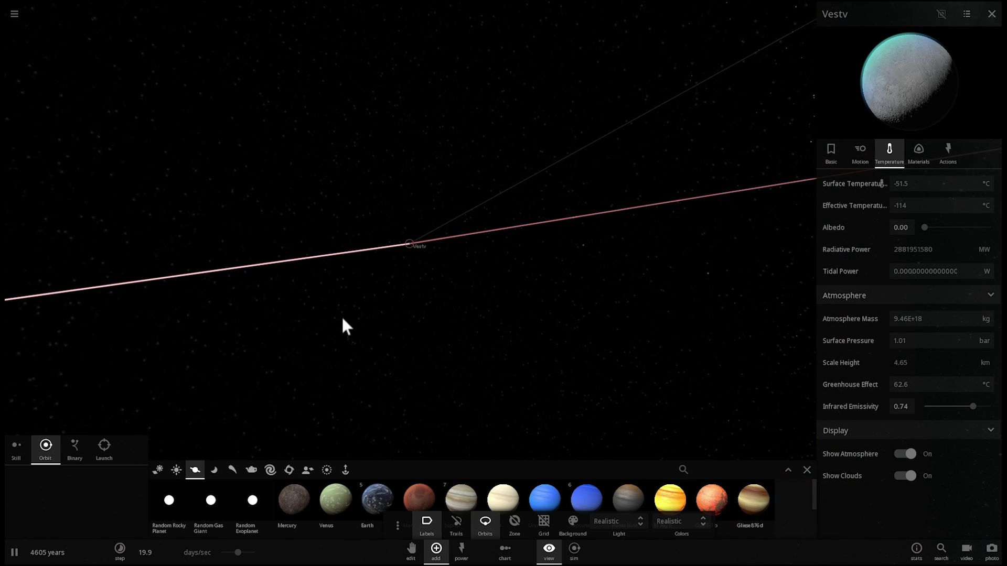
{"action": "scroll", "coordinate": [347, 317], "scroll_direction": "down", "scroll_amount": 5}
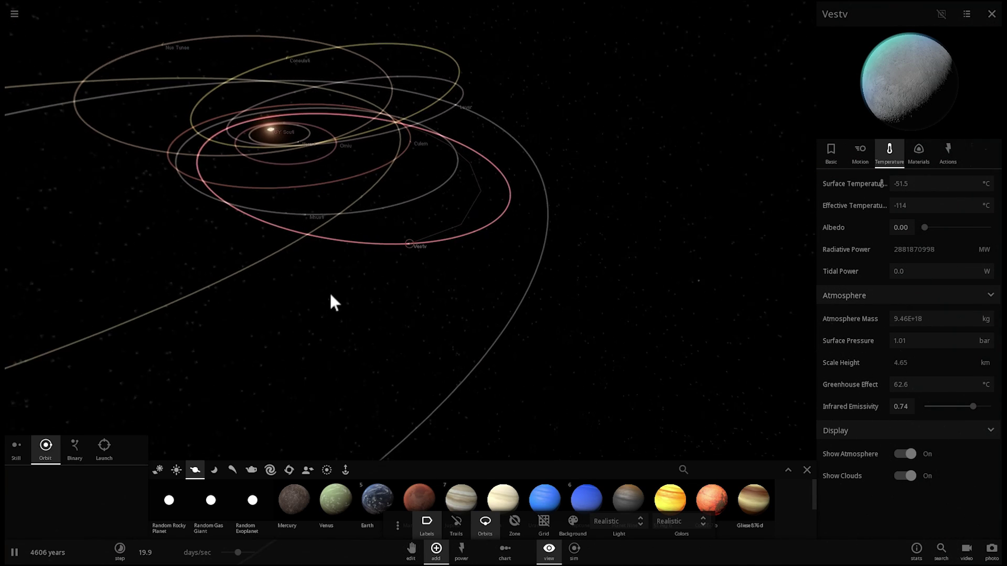
{"action": "double_click", "coordinate": [354, 138]}
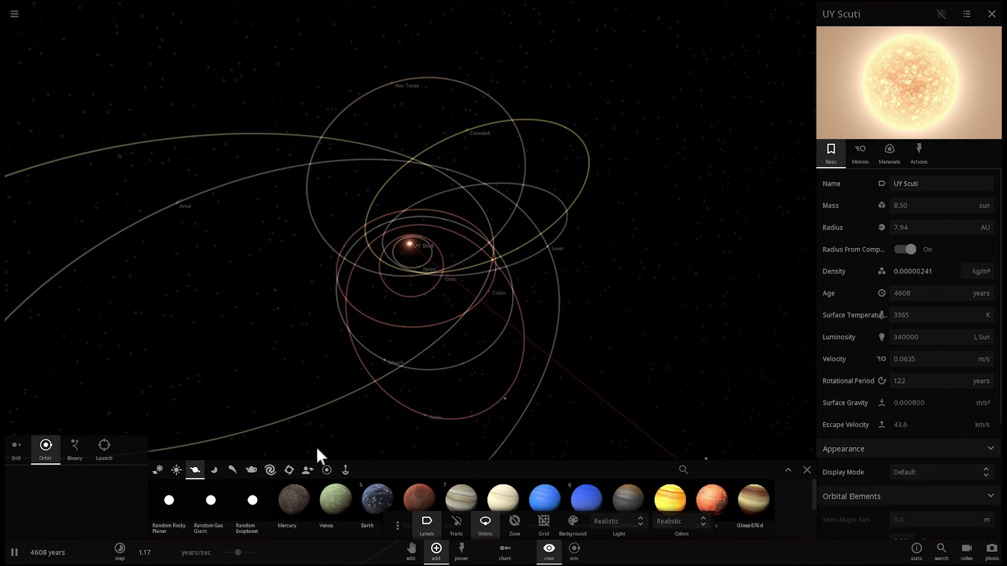
Focus on Vestv again and view it up close with the simulation slowed to about 4.5 days per second
{"action": "double_click", "coordinate": [423, 413]}
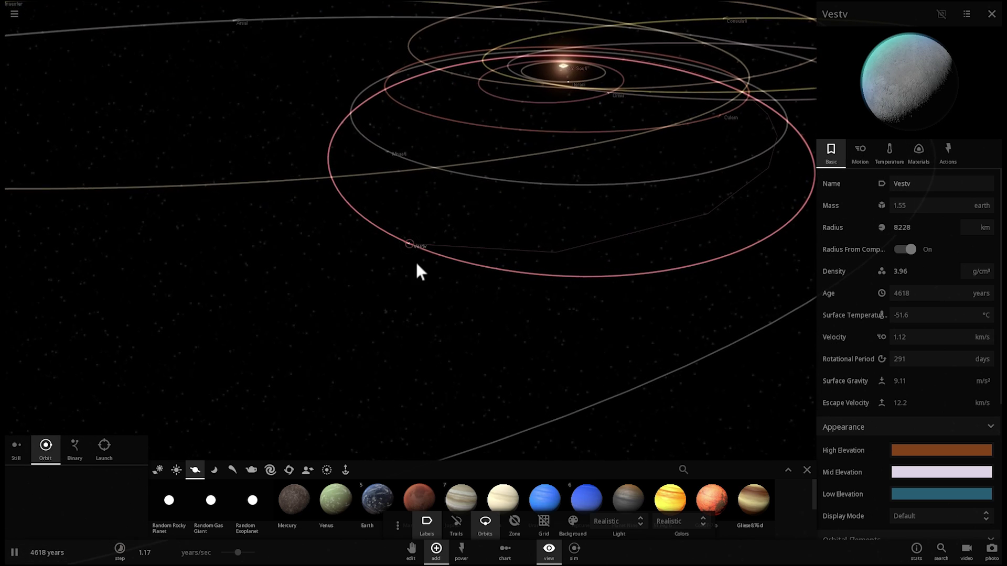
{"action": "scroll", "coordinate": [400, 255], "scroll_direction": "up", "scroll_amount": 5}
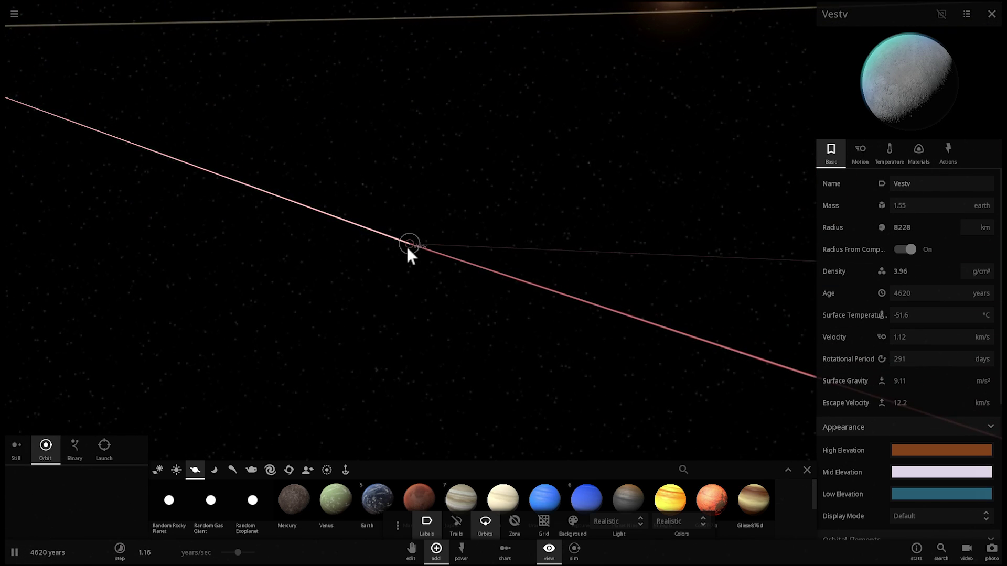
{"action": "scroll", "coordinate": [406, 247], "scroll_direction": "up", "scroll_amount": 5}
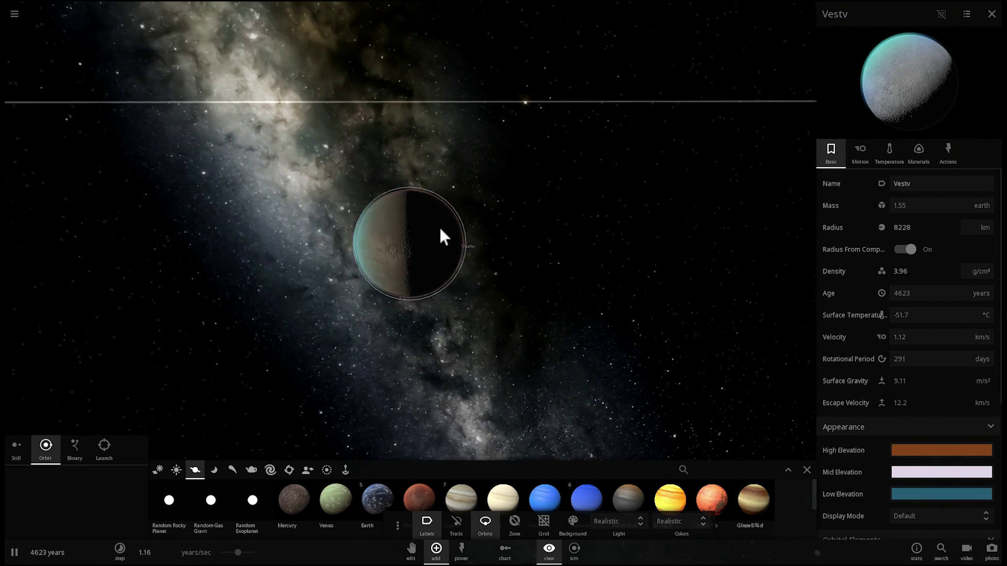
{"action": "scroll", "coordinate": [439, 226], "scroll_direction": "up", "scroll_amount": 5}
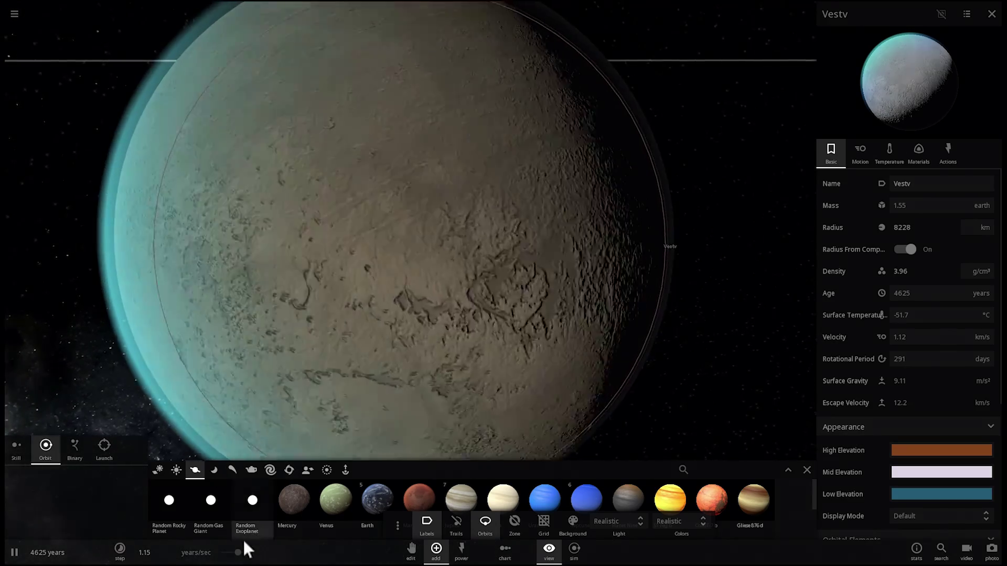
{"action": "left_click_drag", "start_coordinate": [243, 550], "coordinate": [196, 555]}
{"action": "left_click_drag", "start_coordinate": [290, 346], "coordinate": [330, 319]}
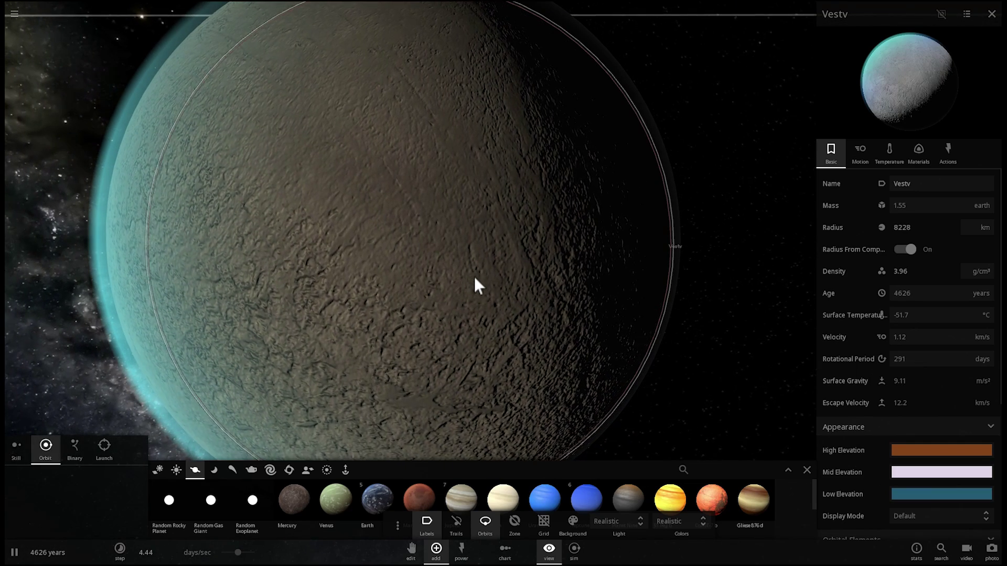
{"action": "scroll", "coordinate": [474, 275], "scroll_direction": "down", "scroll_amount": 3}
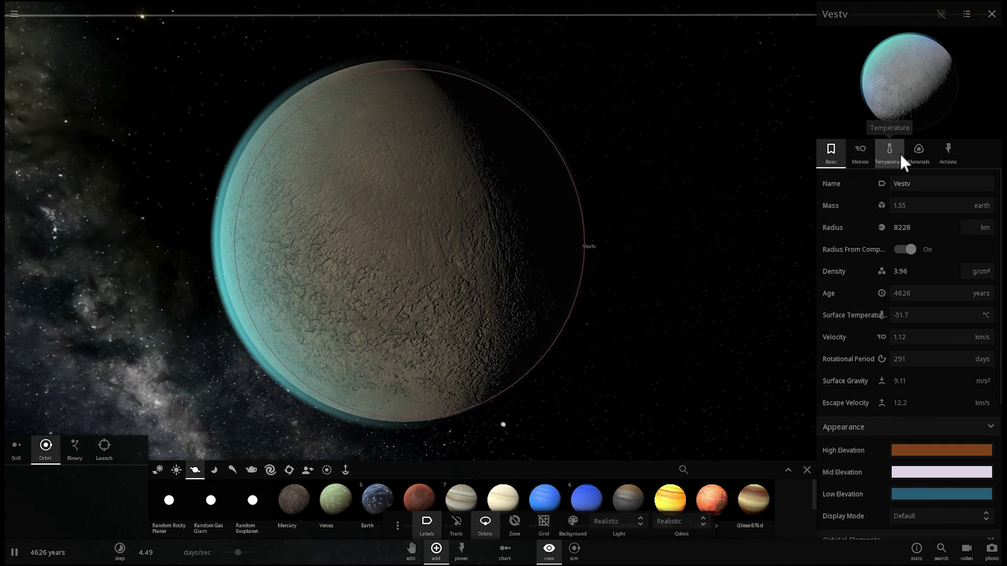
Examine Vestv's Earth similarity and life likelihood in its material properties, along with its surface
{"action": "left_click", "coordinate": [900, 153]}
{"action": "left_click", "coordinate": [920, 152]}
{"action": "scroll", "coordinate": [876, 281], "scroll_direction": "down", "scroll_amount": 5}
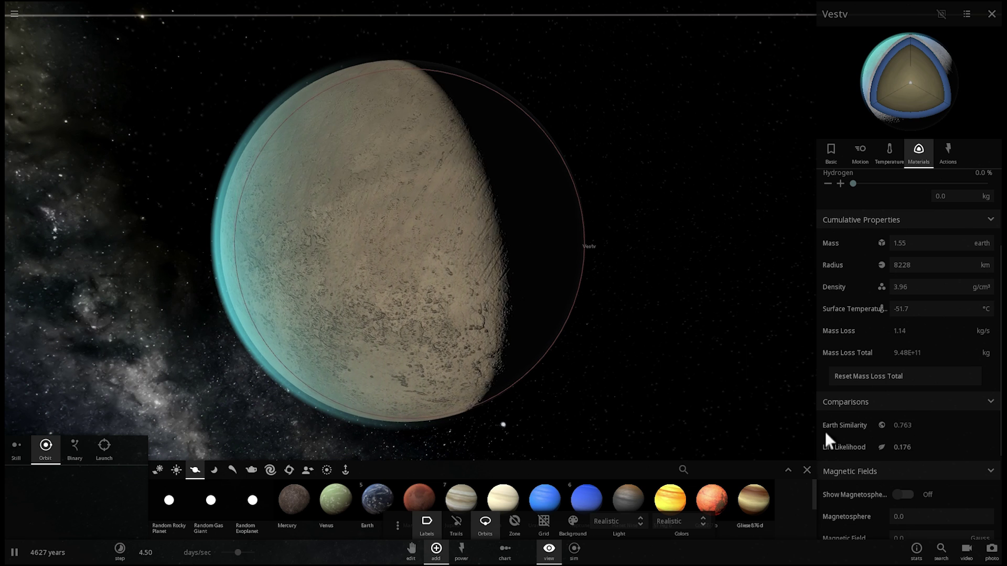
{"action": "left_click_drag", "start_coordinate": [474, 325], "coordinate": [442, 229]}
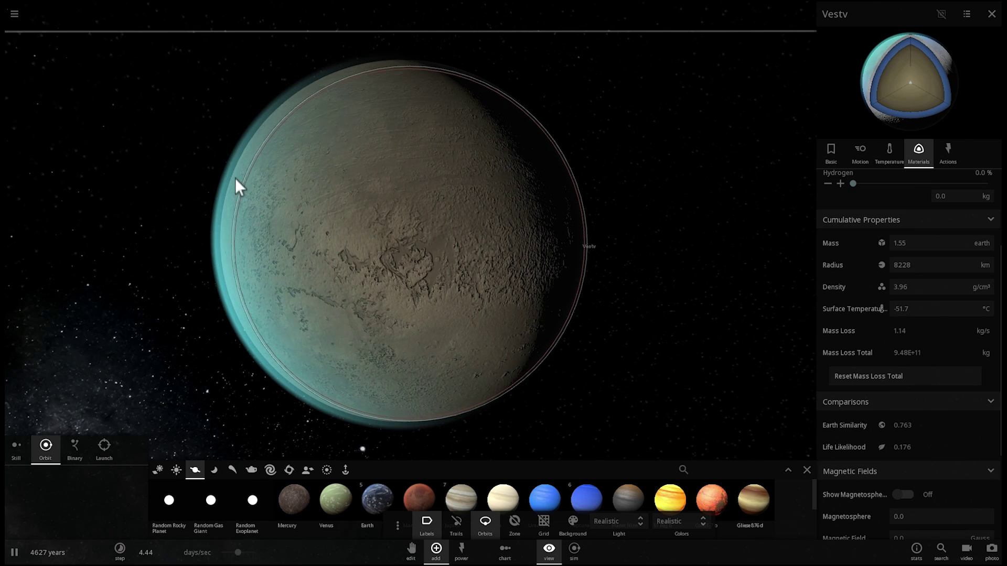
{"action": "left_click_drag", "start_coordinate": [361, 172], "coordinate": [329, 181]}
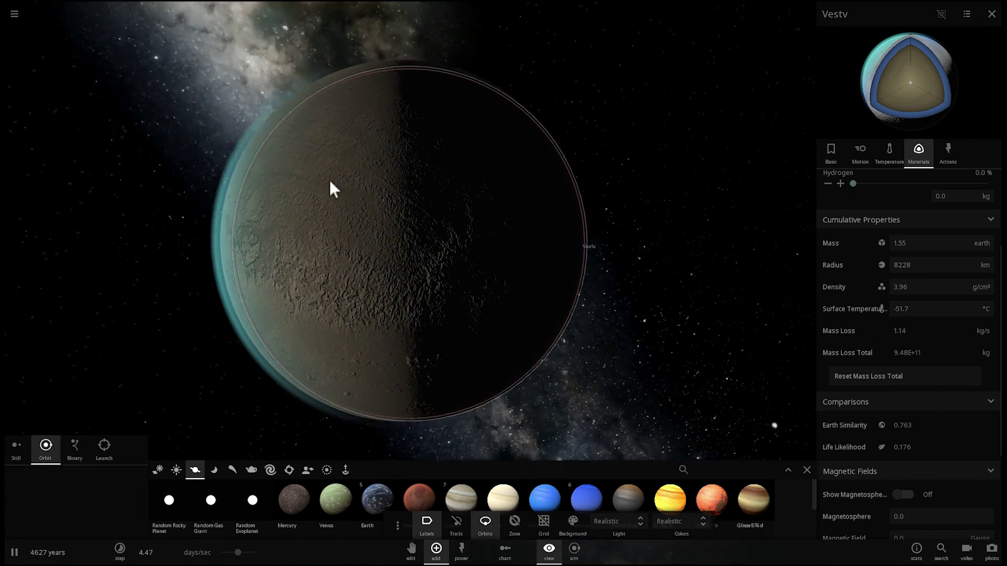
Hide the labels and orbit lines while viewing Vestv and UY Scuti from far out in the system
{"action": "scroll", "coordinate": [336, 182], "scroll_direction": "down", "scroll_amount": 5}
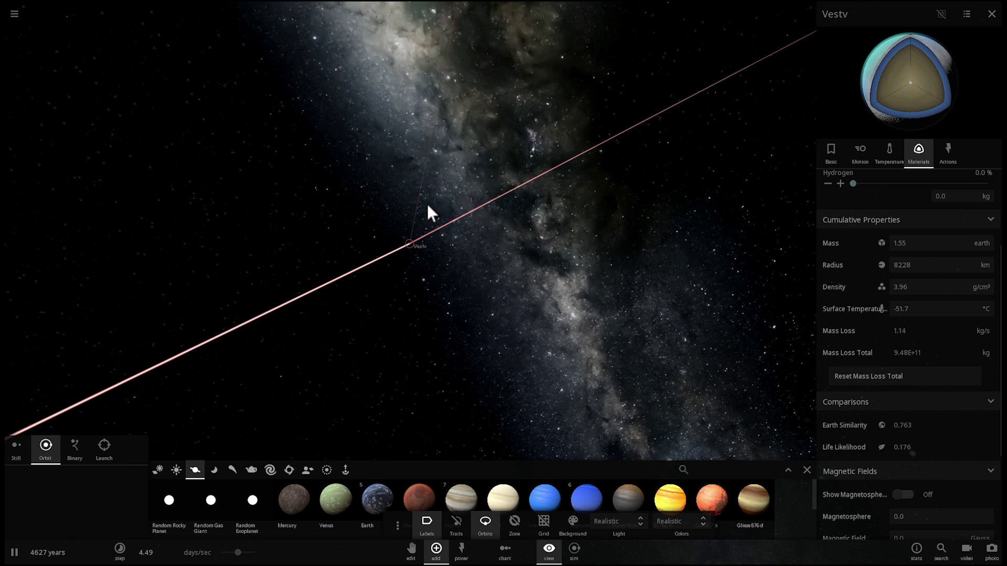
{"action": "scroll", "coordinate": [431, 206], "scroll_direction": "down", "scroll_amount": 5}
{"action": "left_click_drag", "start_coordinate": [436, 205], "coordinate": [187, 119]}
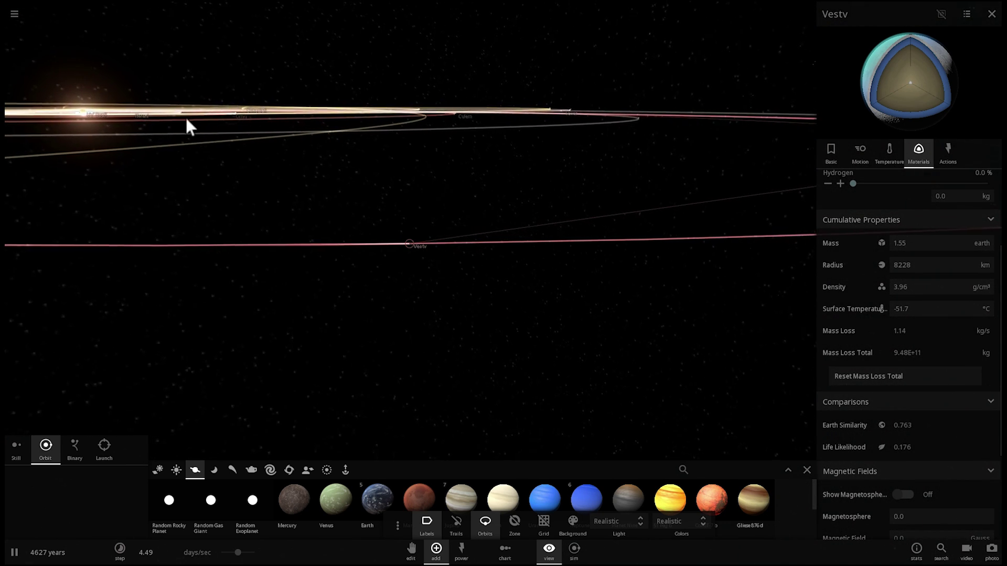
{"action": "left_click", "coordinate": [432, 525]}
{"action": "left_click_drag", "start_coordinate": [198, 231], "coordinate": [240, 155]}
Examine Vestv's orbital elements and distance to UY Scuti, and speed the simulation up to about 3 months per second
{"action": "left_click", "coordinate": [250, 157]}
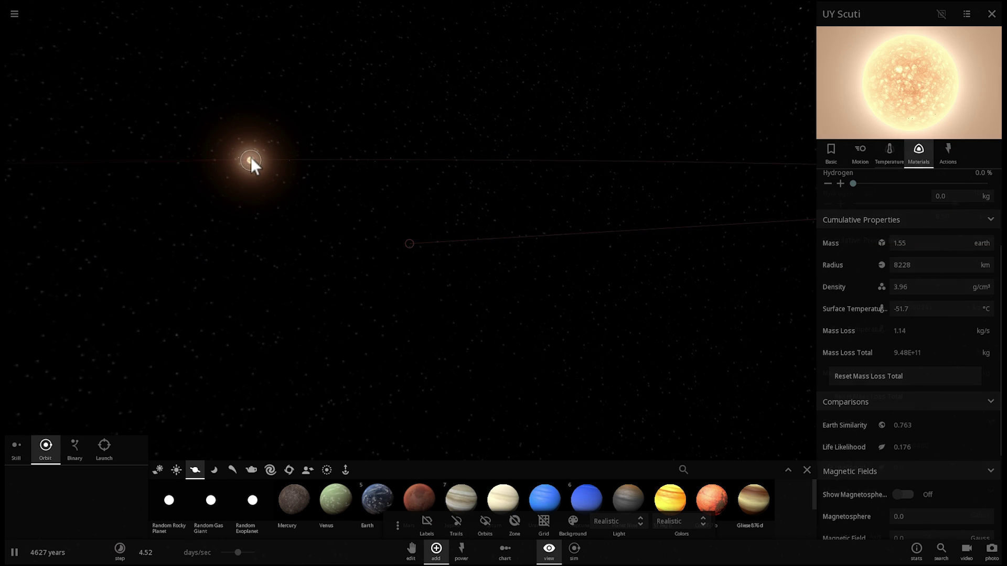
{"action": "left_click", "coordinate": [401, 250]}
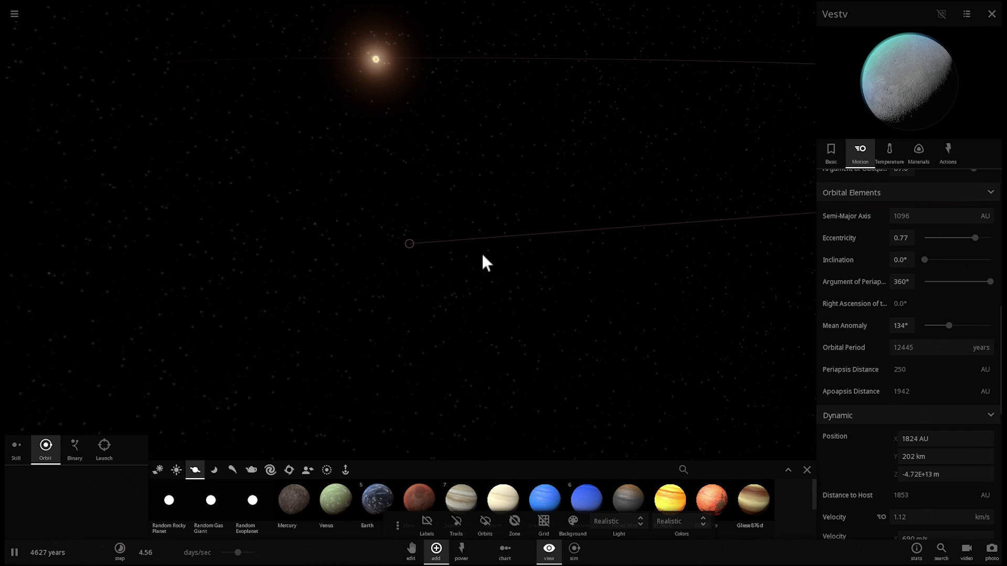
{"action": "left_click_drag", "start_coordinate": [238, 552], "coordinate": [246, 561]}
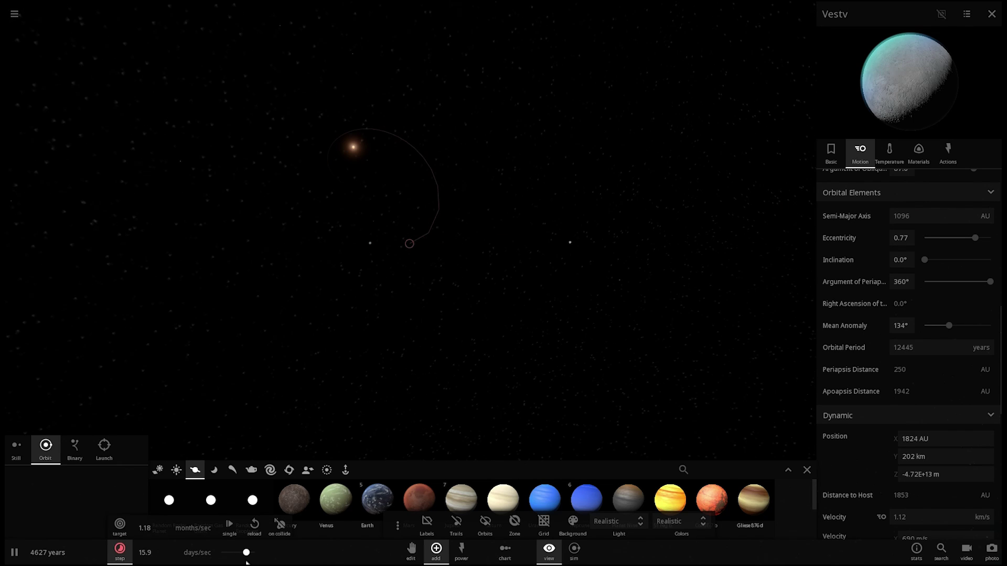
Focus on UY Scuti, show the object labels again and view the surrounding planets from several angles
{"action": "left_click", "coordinate": [354, 150]}
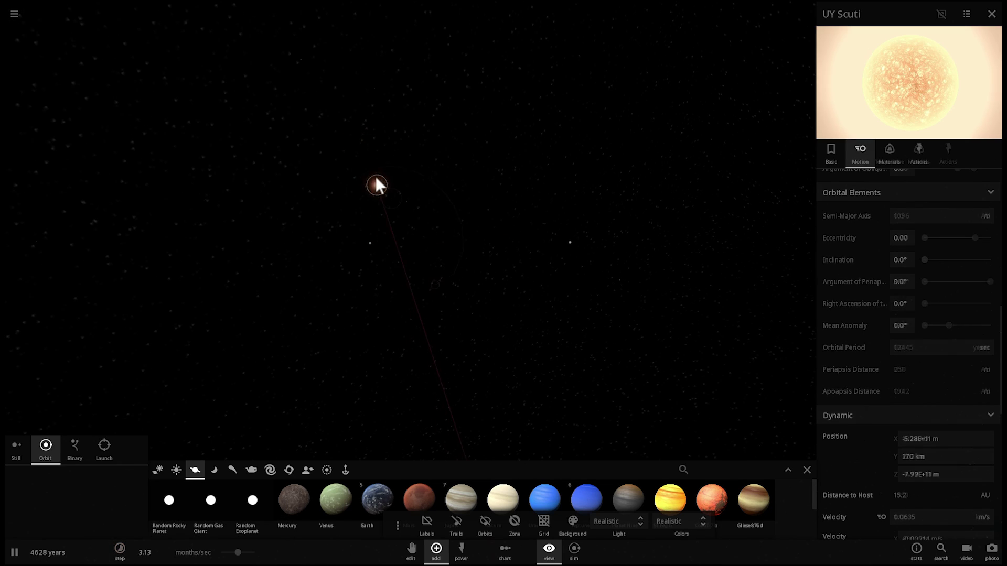
{"action": "left_click", "coordinate": [426, 522]}
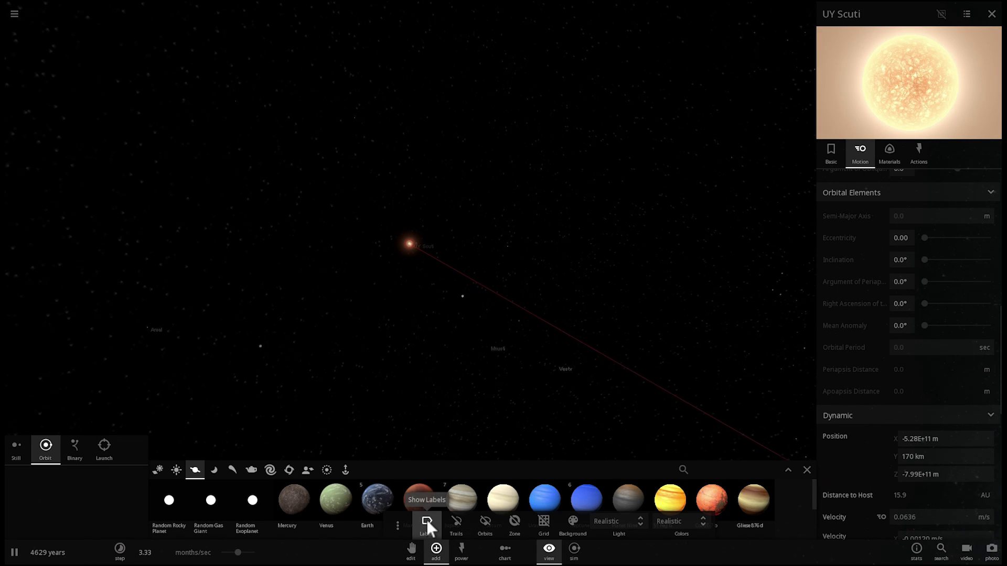
{"action": "left_click_drag", "start_coordinate": [475, 380], "coordinate": [499, 398]}
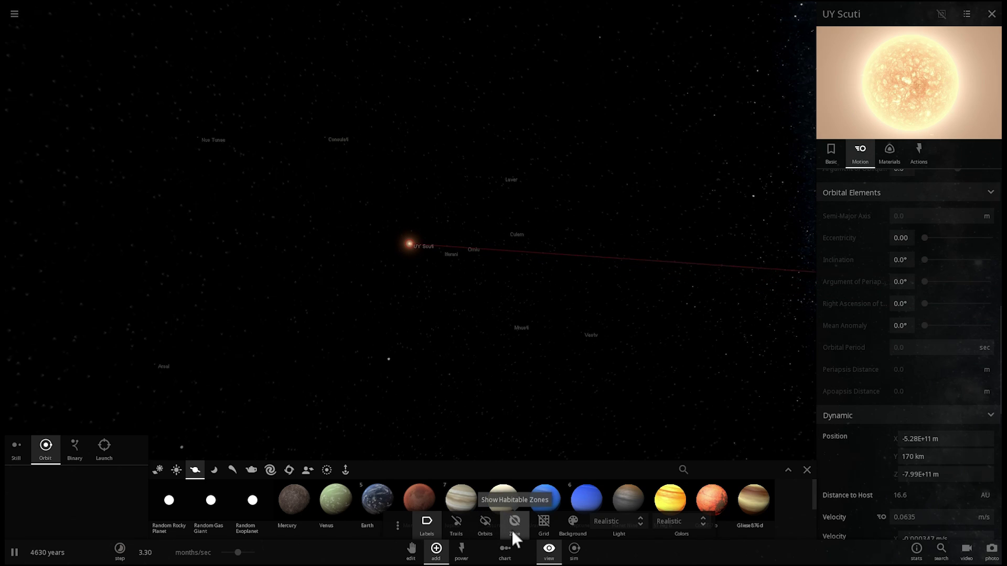
{"action": "left_click_drag", "start_coordinate": [464, 332], "coordinate": [521, 298]}
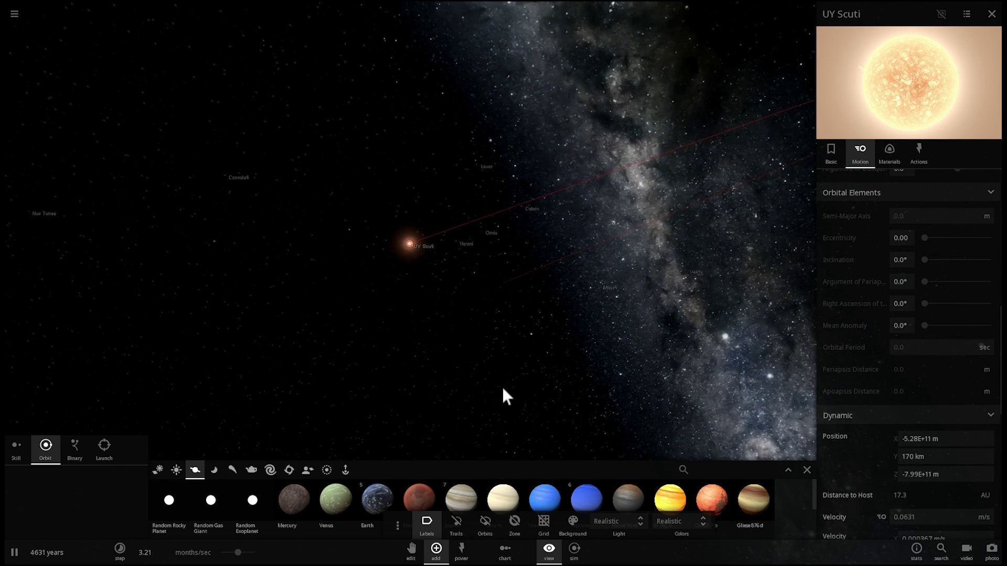
{"action": "left_click_drag", "start_coordinate": [503, 389], "coordinate": [409, 308]}
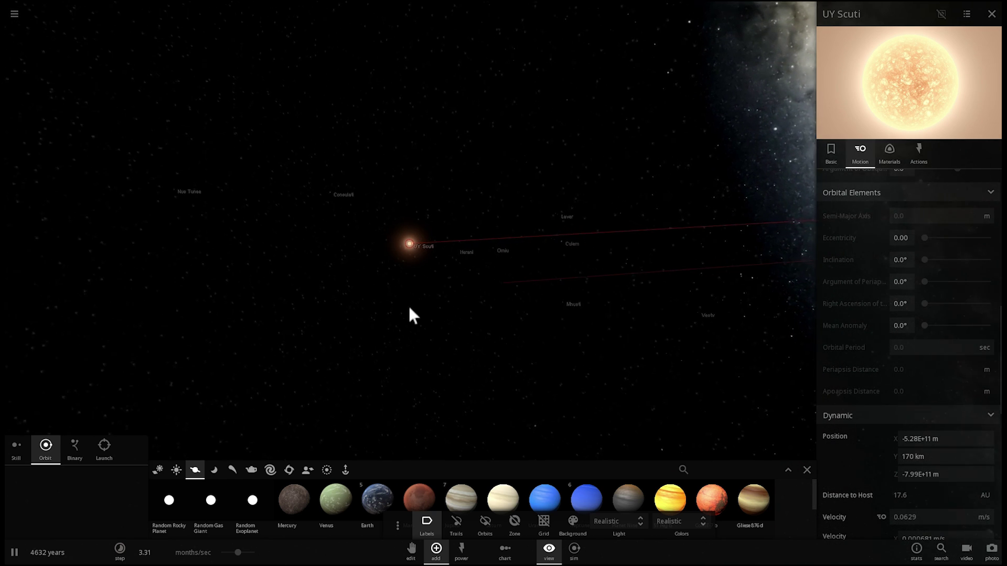
Show the orbit lines and view the complete planetary system around UY Scuti from farther out
{"action": "left_click", "coordinate": [487, 529]}
{"action": "left_click_drag", "start_coordinate": [456, 441], "coordinate": [421, 261]}
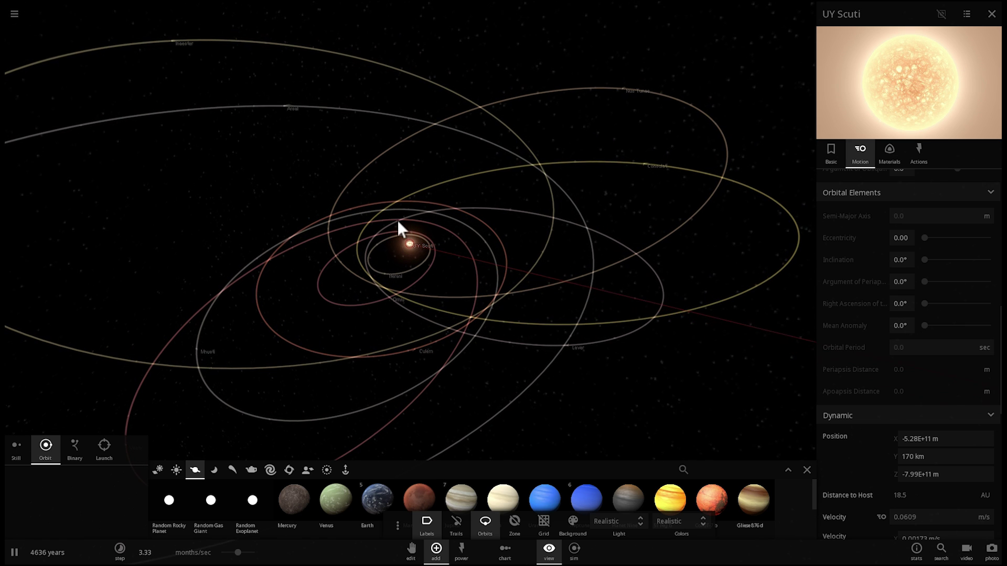
{"action": "left_click_drag", "start_coordinate": [391, 218], "coordinate": [339, 115]}
{"action": "scroll", "coordinate": [370, 227], "scroll_direction": "down", "scroll_amount": 3}
Examine the orbital elements of several planets around UY Scuti, including Inaester, Nus Tunae and Laver
{"action": "left_click", "coordinate": [343, 101]}
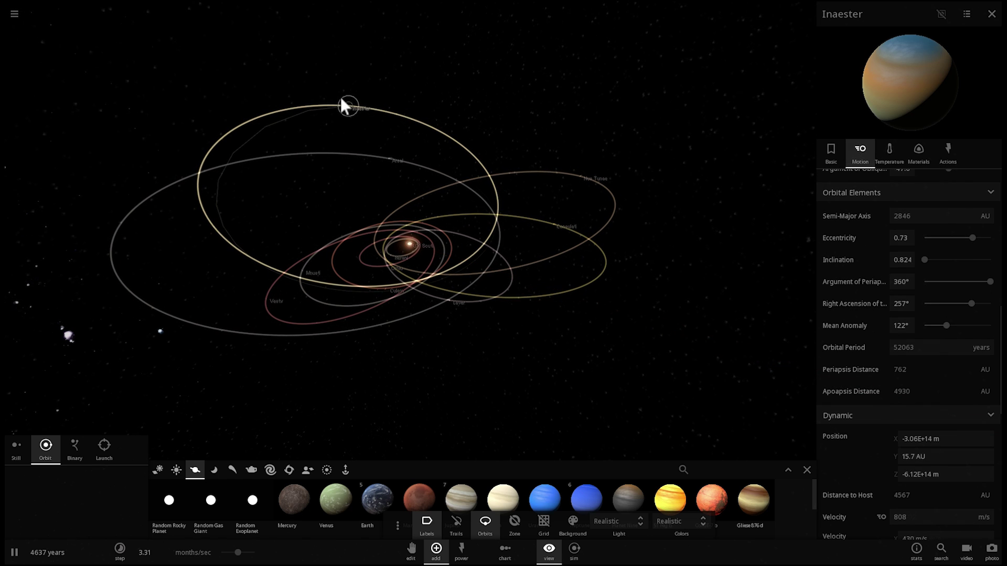
{"action": "left_click", "coordinate": [580, 177]}
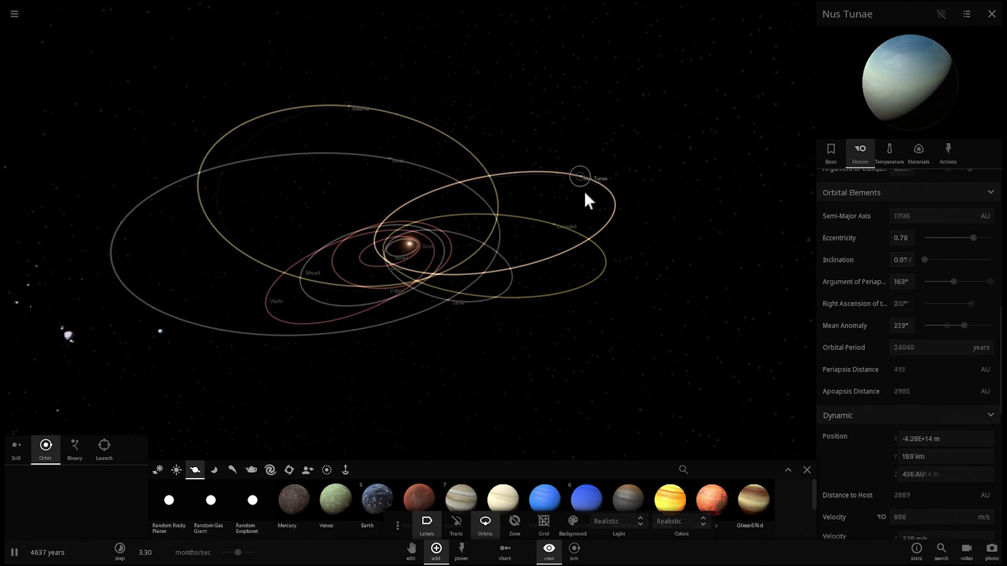
{"action": "left_click", "coordinate": [555, 223]}
{"action": "left_click_drag", "start_coordinate": [554, 226], "coordinate": [420, 307]}
{"action": "left_click", "coordinate": [435, 310]}
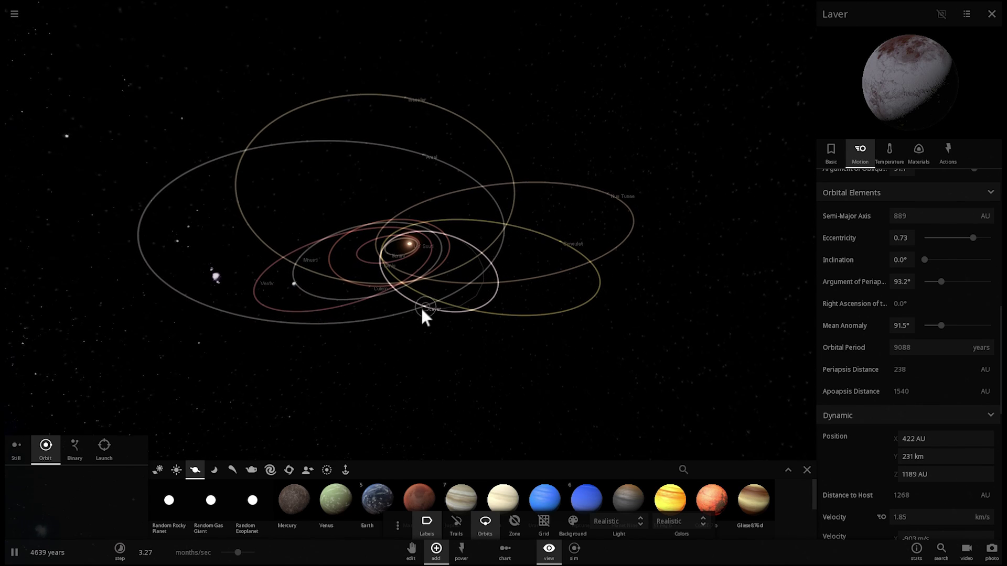
Focus on Laver, inspect its surface up close and return to a view of the surrounding orbits
{"action": "double_click", "coordinate": [419, 307]}
{"action": "left_click", "coordinate": [420, 309]}
{"action": "mouse_move", "coordinate": [504, 242]}
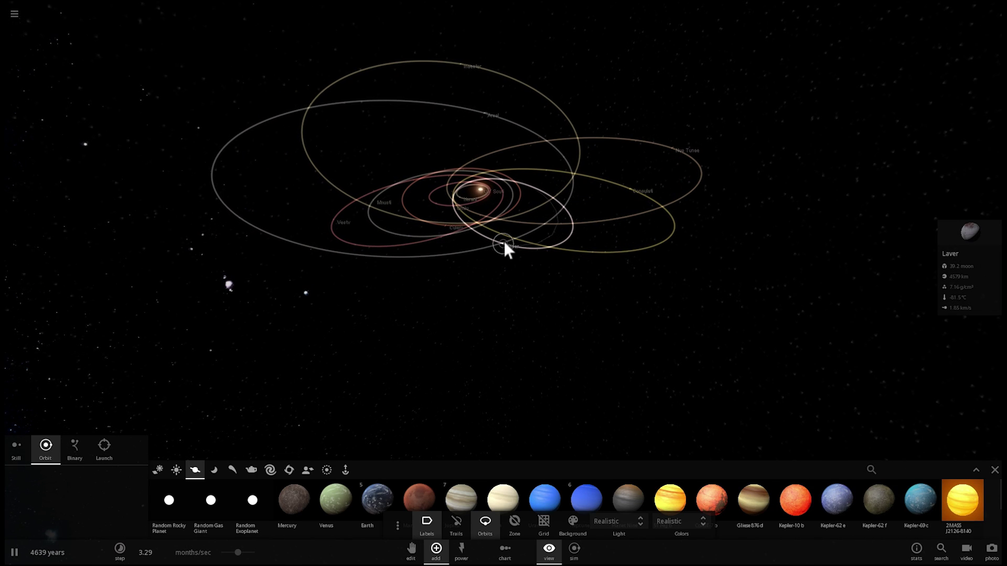
{"action": "scroll", "coordinate": [504, 244], "scroll_direction": "up", "scroll_amount": 5}
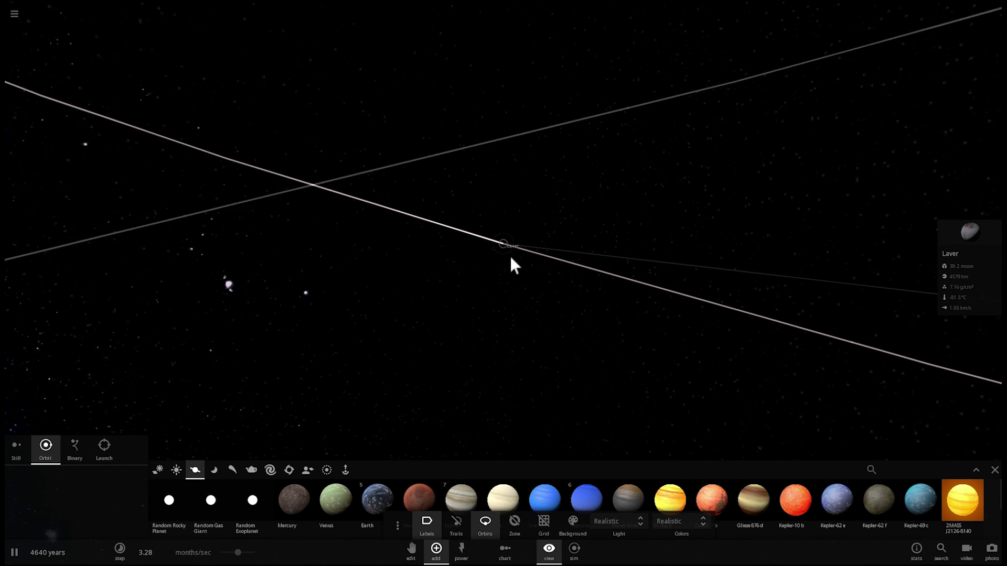
{"action": "scroll", "coordinate": [508, 258], "scroll_direction": "up", "scroll_amount": 3}
{"action": "left_click_drag", "start_coordinate": [508, 258], "coordinate": [692, 241]}
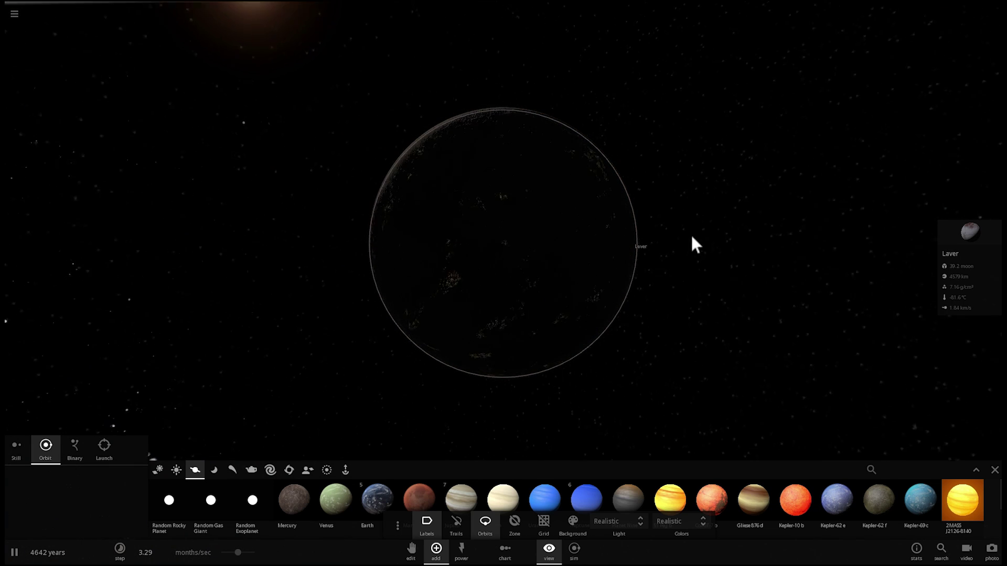
{"action": "scroll", "coordinate": [637, 240], "scroll_direction": "down", "scroll_amount": 5}
{"action": "scroll", "coordinate": [580, 233], "scroll_direction": "down", "scroll_amount": 3}
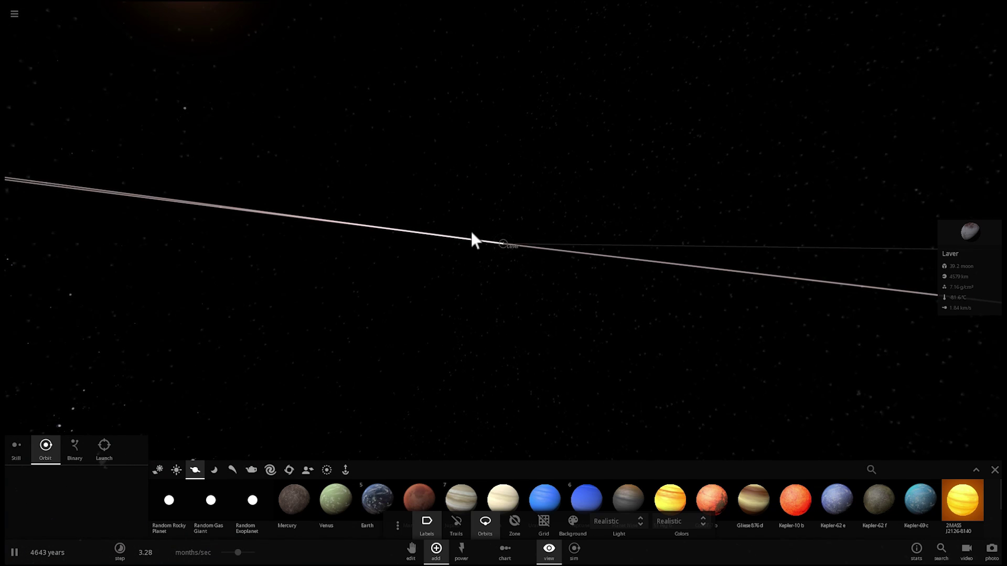
{"action": "scroll", "coordinate": [470, 232], "scroll_direction": "down", "scroll_amount": 6}
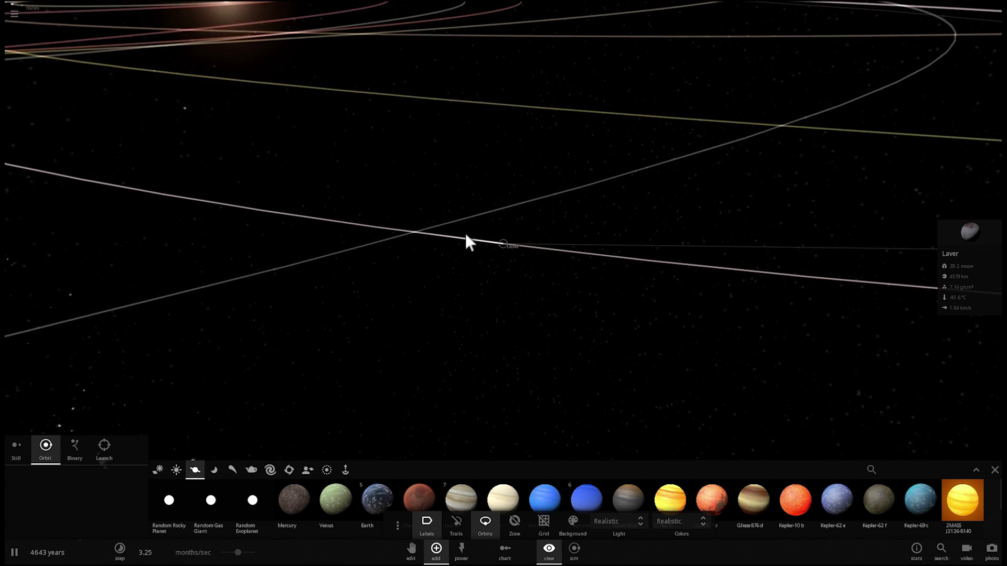
{"action": "scroll", "coordinate": [466, 235], "scroll_direction": "down", "scroll_amount": 8}
{"action": "left_click_drag", "start_coordinate": [465, 225], "coordinate": [426, 237]}
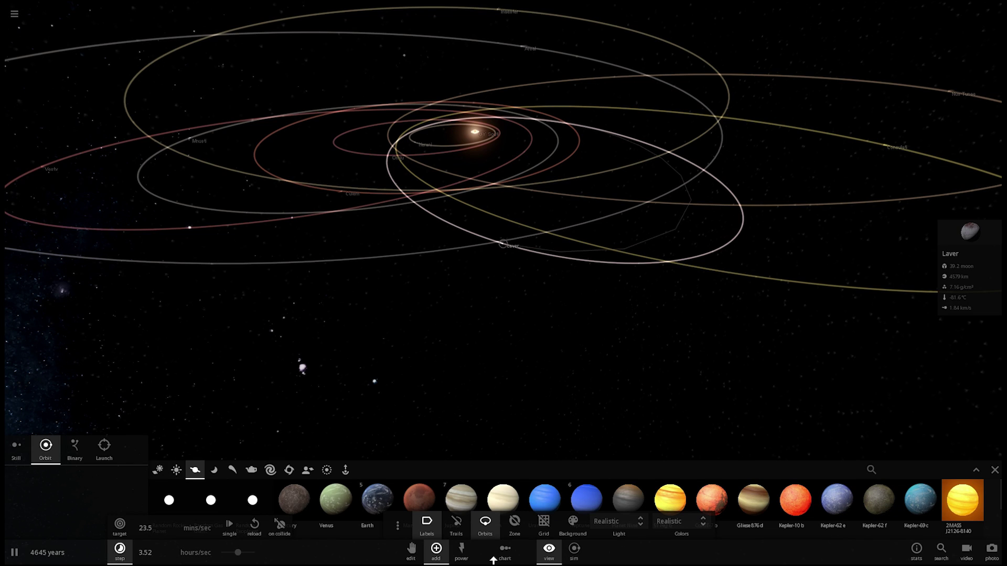
Explode UY Scuti at the centre of the planetary system, using automatic explosion energy
{"action": "left_click", "coordinate": [461, 551]}
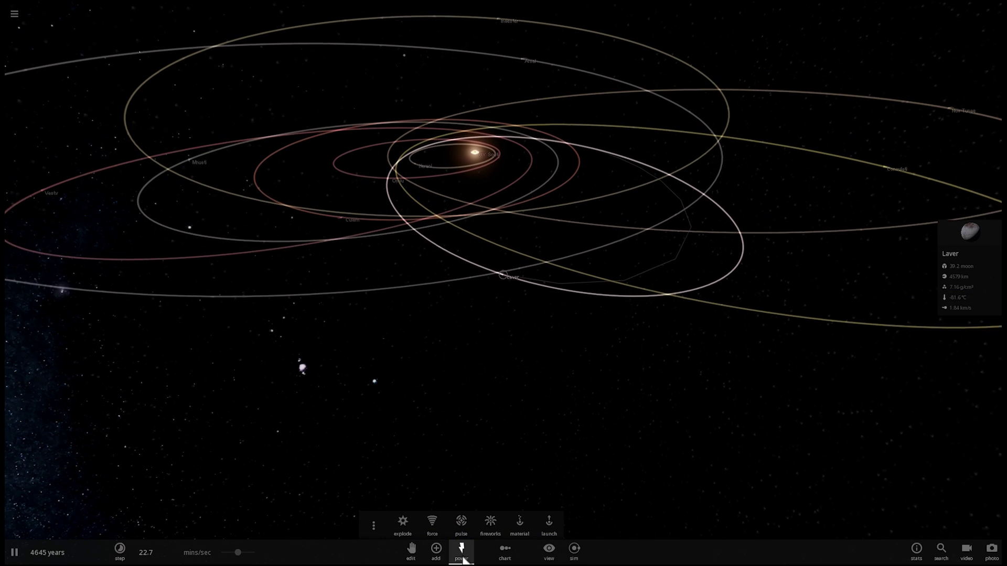
{"action": "left_click", "coordinate": [405, 532]}
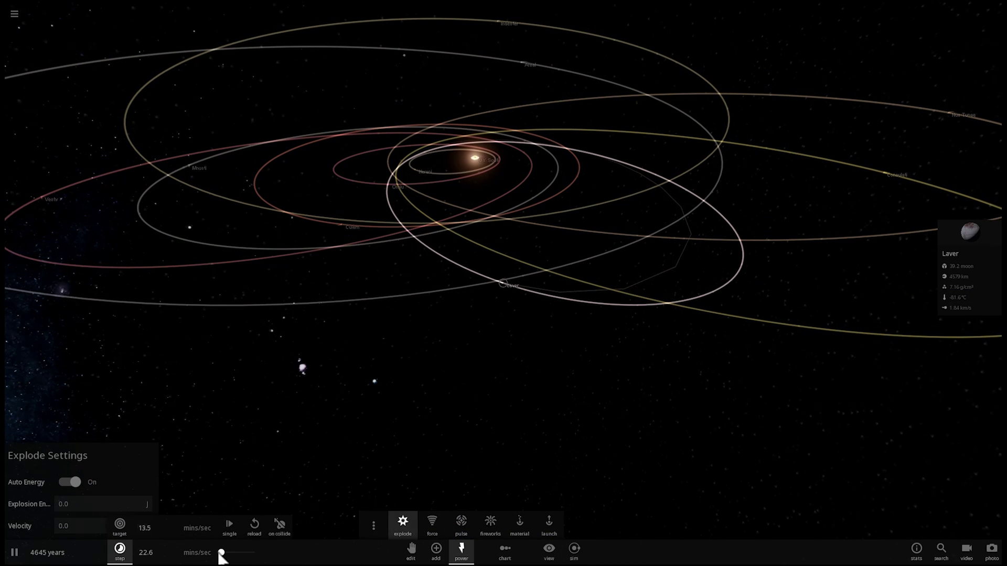
{"action": "left_click", "coordinate": [473, 158]}
{"action": "key", "text": "Escape"}
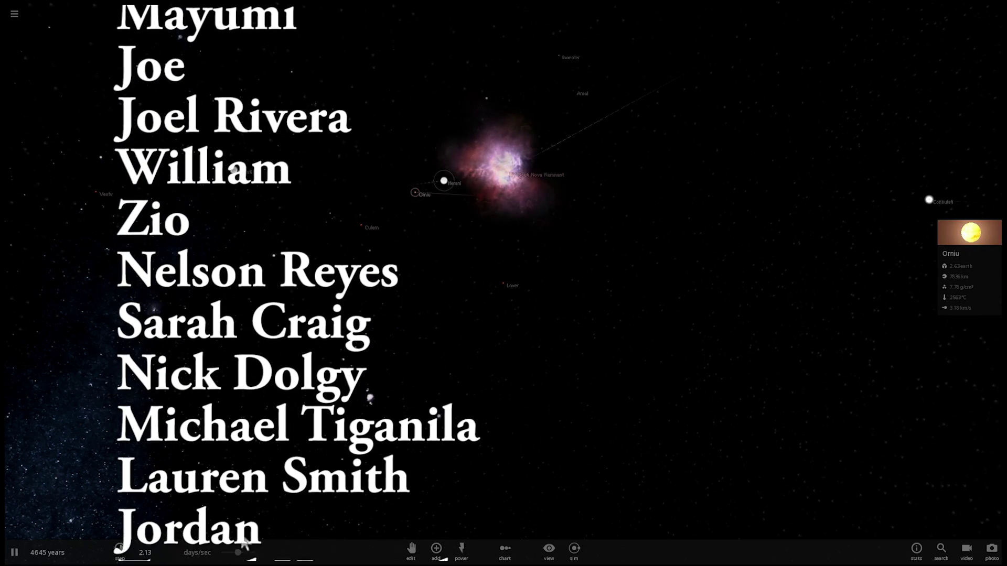
Speed the simulation up to about 5.6 days per second and examine the UY Scuti Nova Remnant's basic properties
{"action": "left_click_drag", "start_coordinate": [238, 553], "coordinate": [245, 552]}
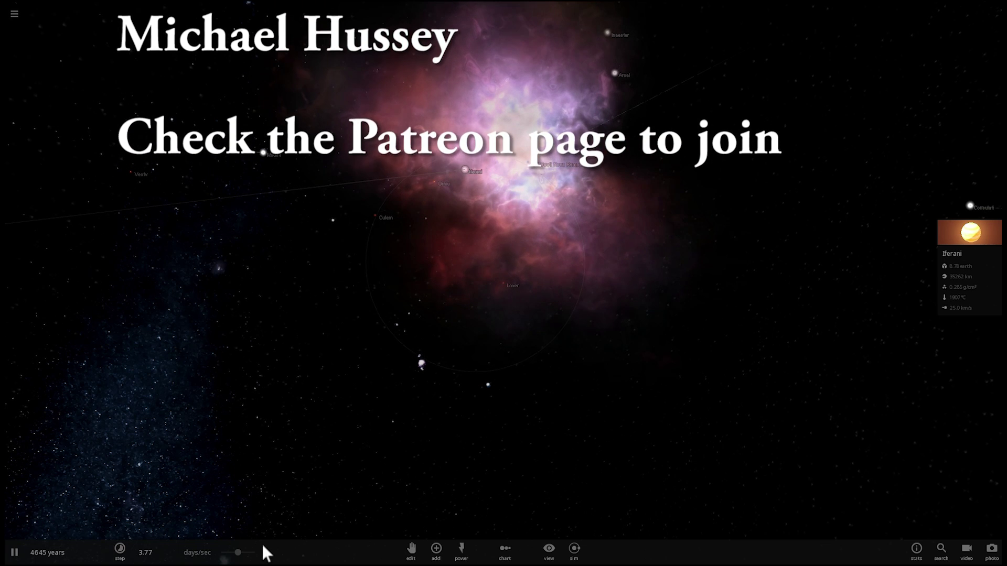
{"action": "left_click_drag", "start_coordinate": [240, 552], "coordinate": [248, 555]}
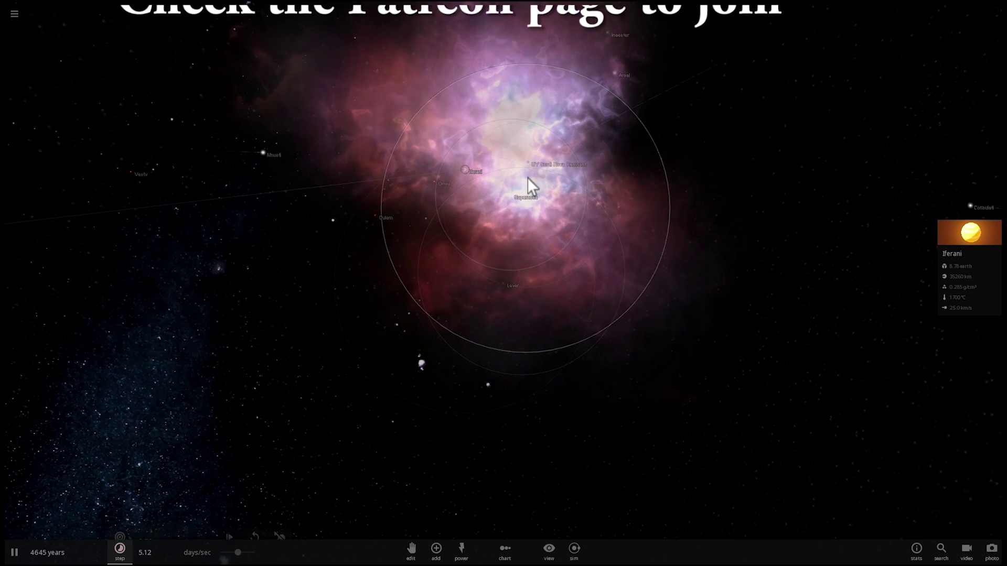
{"action": "left_click", "coordinate": [519, 163]}
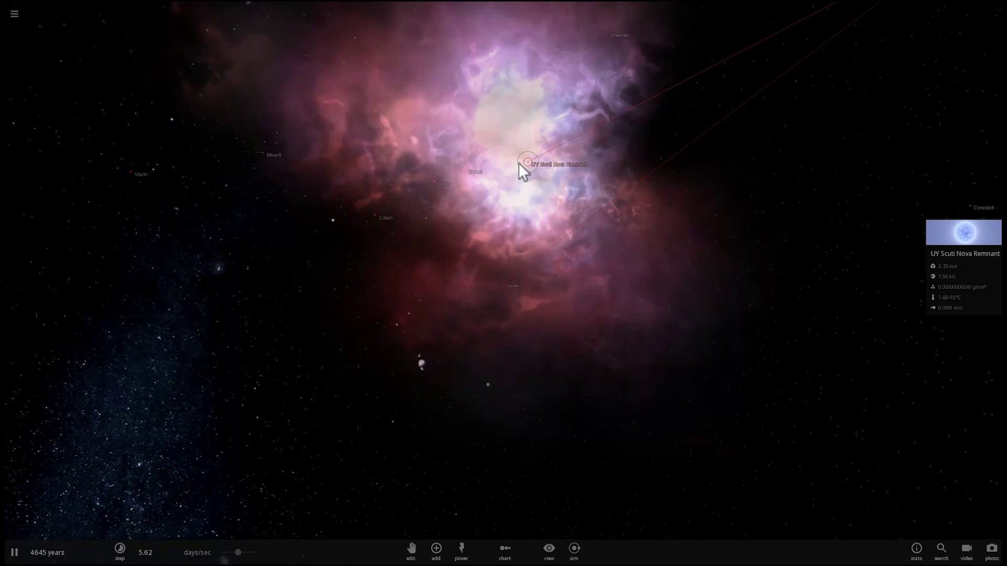
{"action": "left_click", "coordinate": [952, 231]}
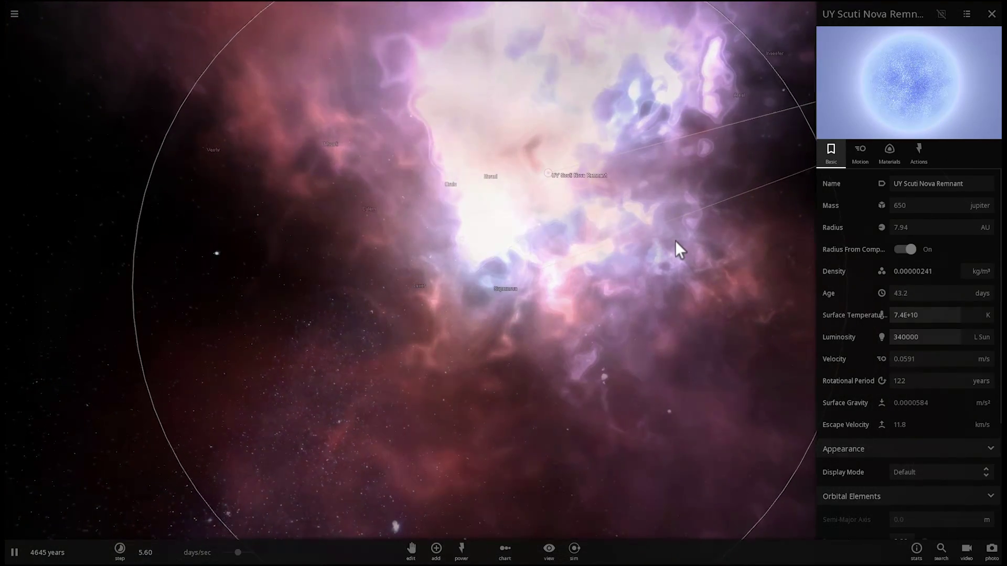
{"action": "scroll", "coordinate": [671, 262], "scroll_direction": "down", "scroll_amount": 5}
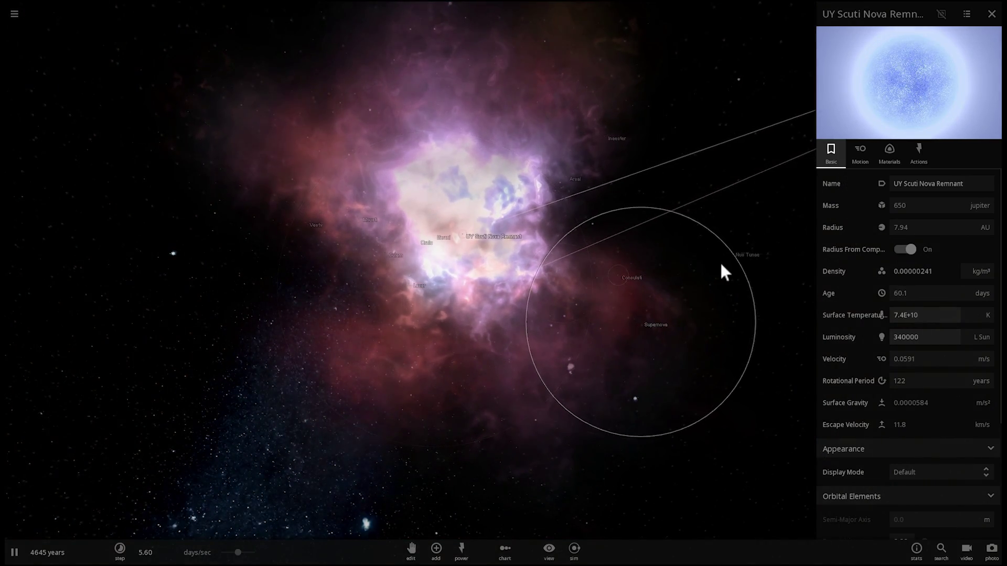
{"action": "left_click_drag", "start_coordinate": [721, 264], "coordinate": [700, 278]}
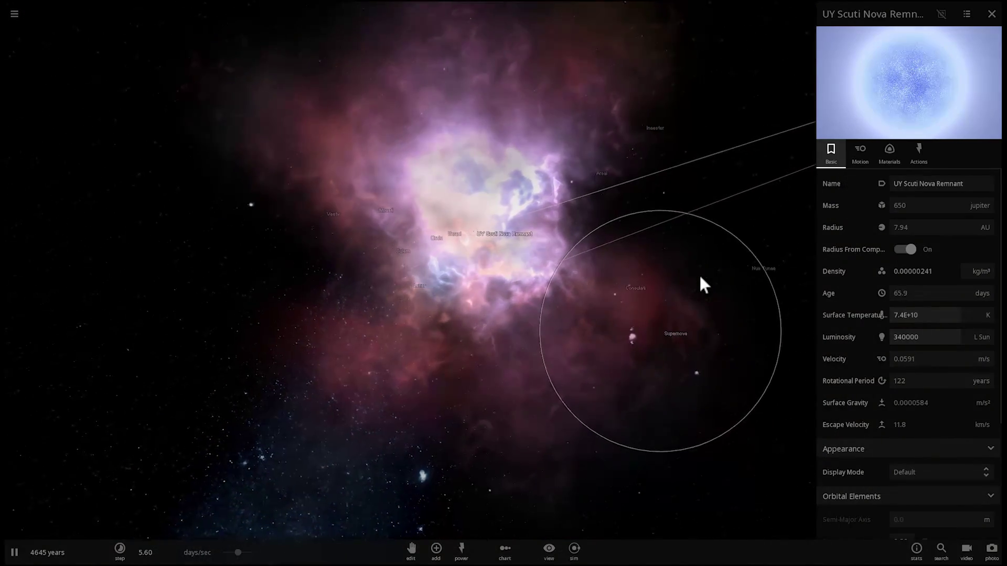
Close the remnant's properties and speed the simulation up to about 5.5 months per second while viewing the expanding nebula
{"action": "left_click_drag", "start_coordinate": [243, 552], "coordinate": [261, 552]}
{"action": "left_click", "coordinate": [991, 16]}
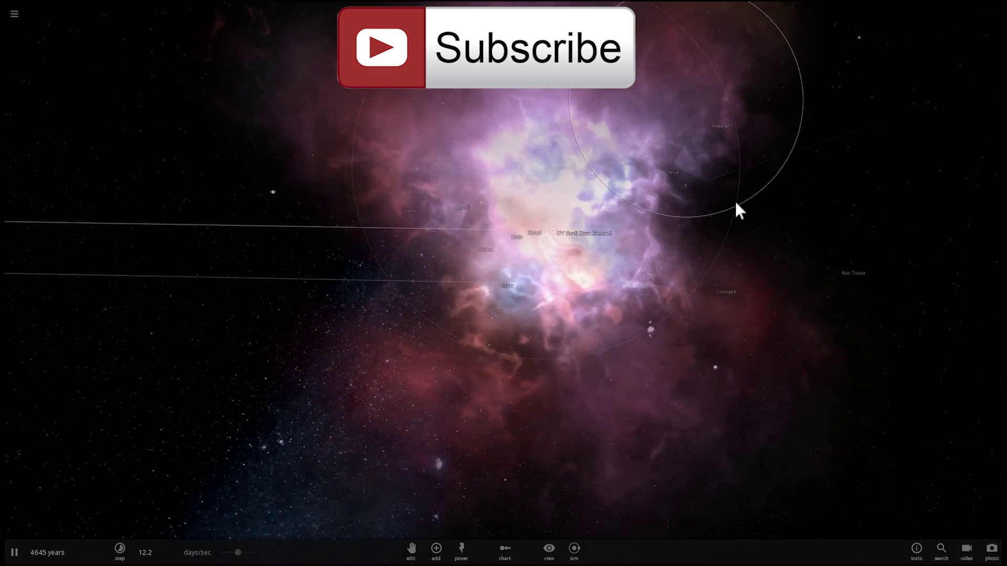
{"action": "left_click_drag", "start_coordinate": [810, 171], "coordinate": [325, 477]}
{"action": "left_click_drag", "start_coordinate": [238, 552], "coordinate": [253, 555]}
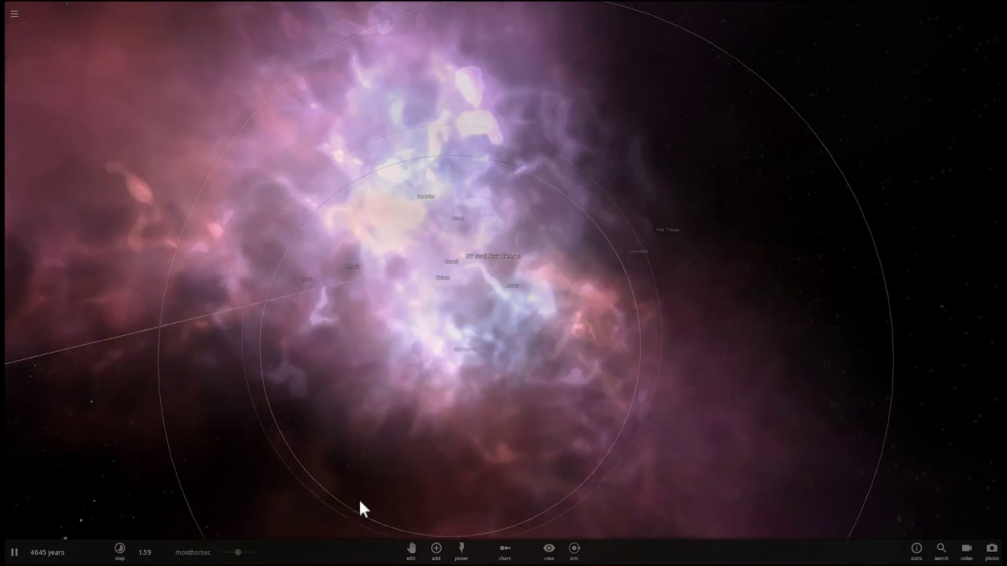
{"action": "left_click_drag", "start_coordinate": [239, 553], "coordinate": [256, 554]}
Inspect Mnusti and Culem inside the supernova nebula, and focus on Iferani for a close-up view
{"action": "left_click", "coordinate": [320, 280]}
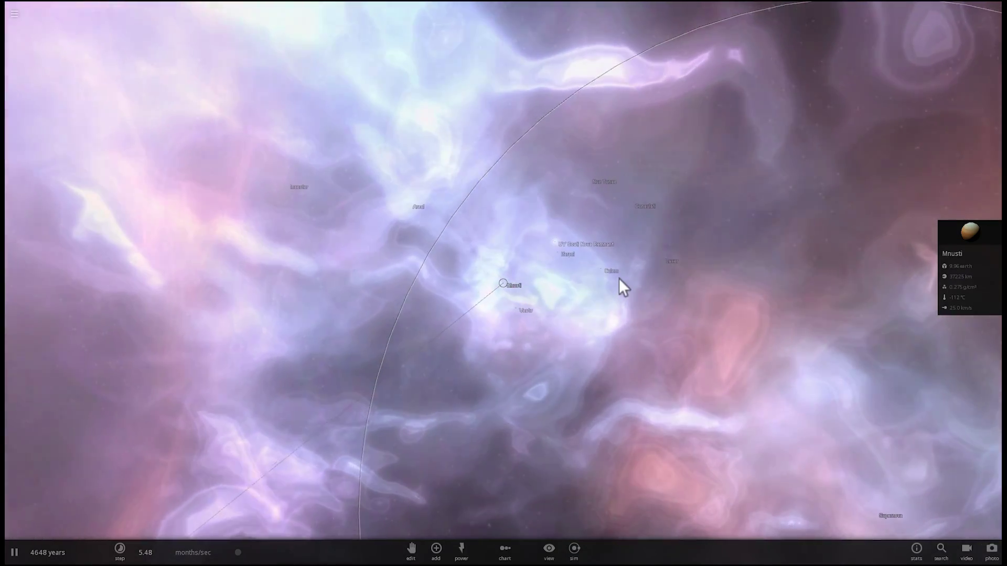
{"action": "left_click", "coordinate": [617, 281]}
{"action": "left_click", "coordinate": [592, 266]}
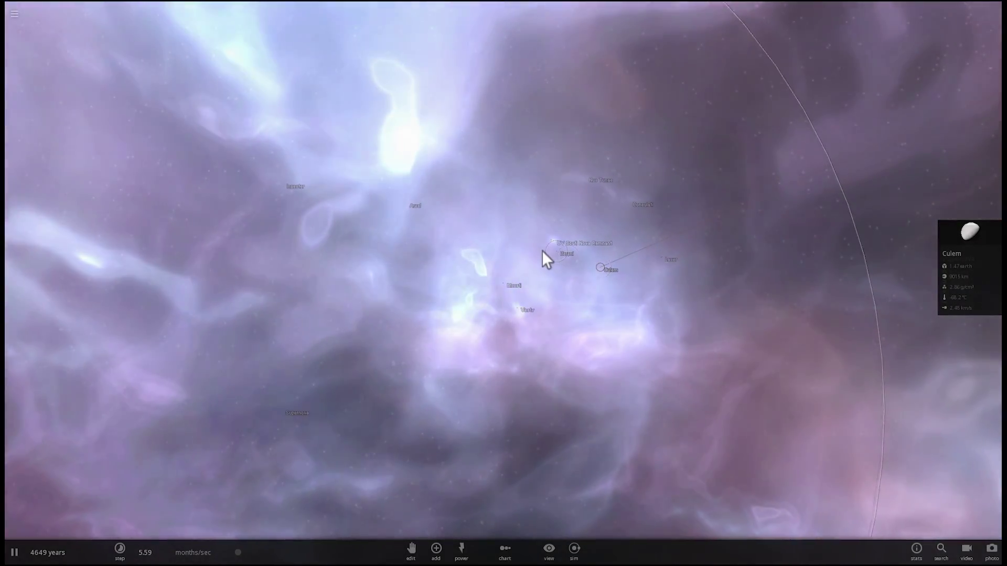
{"action": "left_click", "coordinate": [545, 251]}
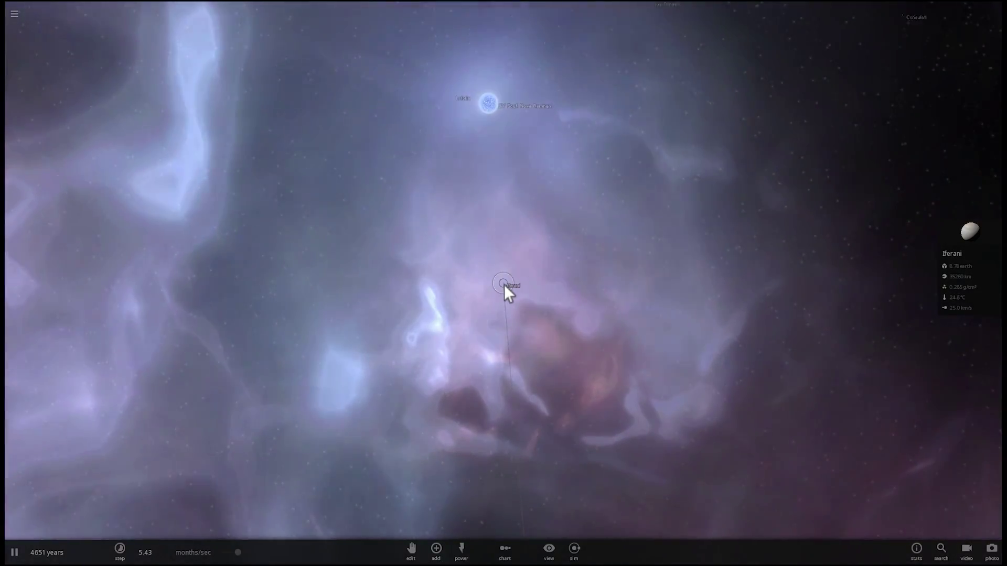
{"action": "double_click", "coordinate": [504, 284]}
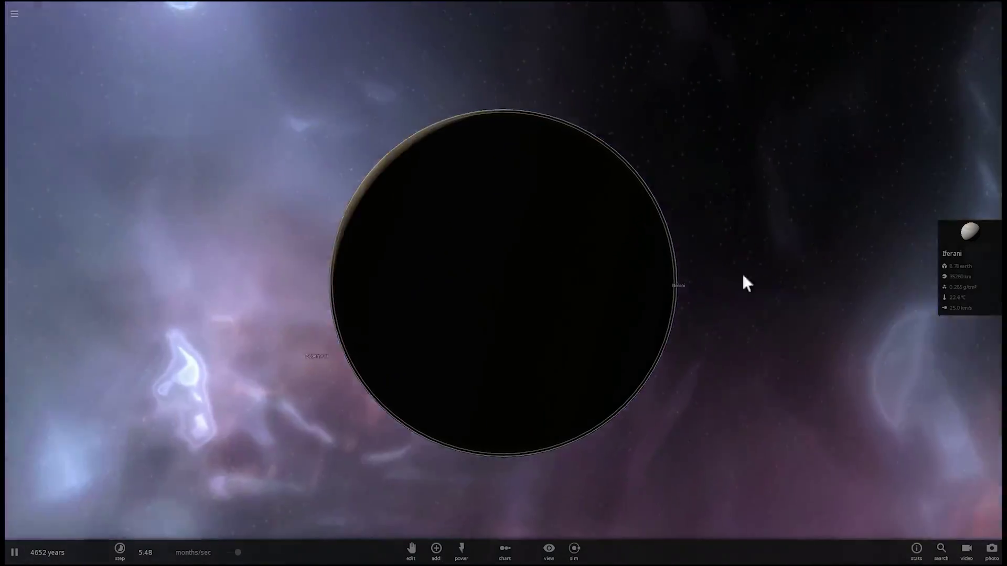